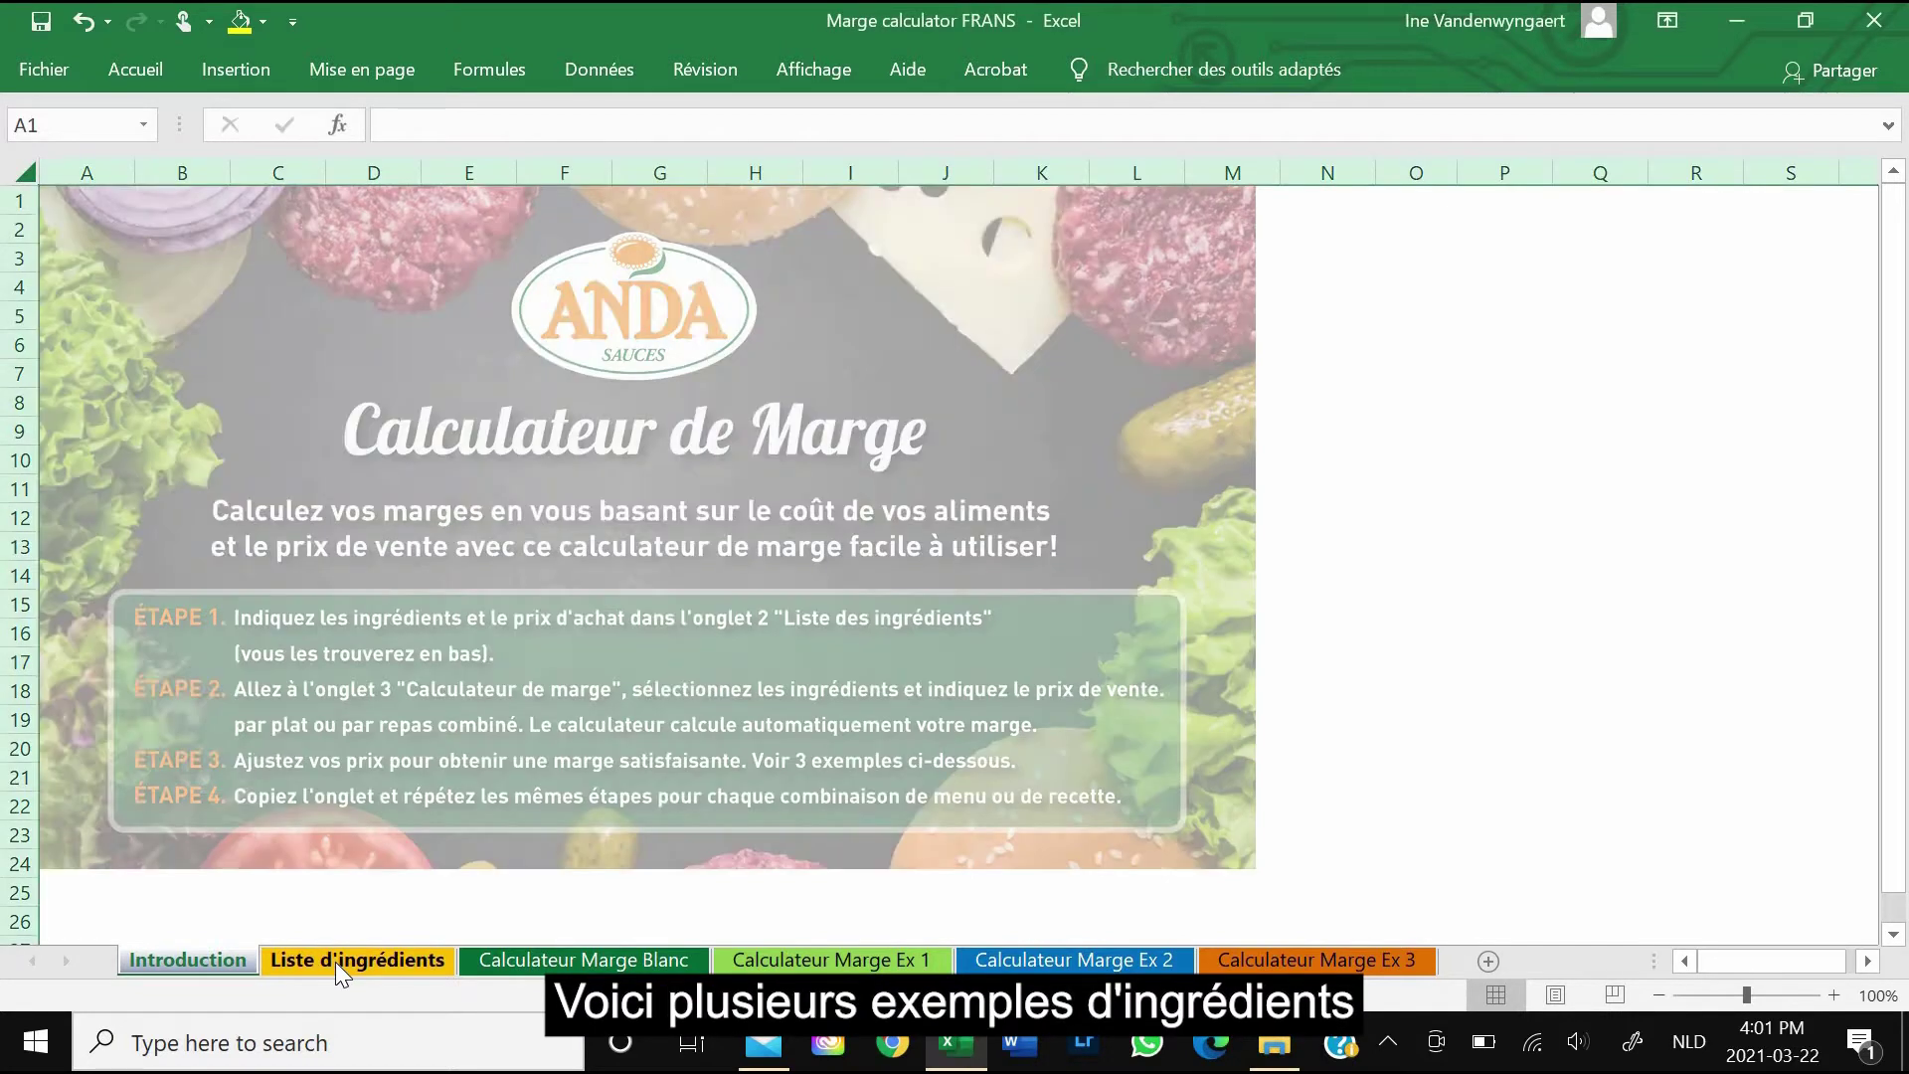
# Insert an empty row directly above Fromage râpé in the Liste d'ingrédients sheet
pyautogui.click(336, 960)
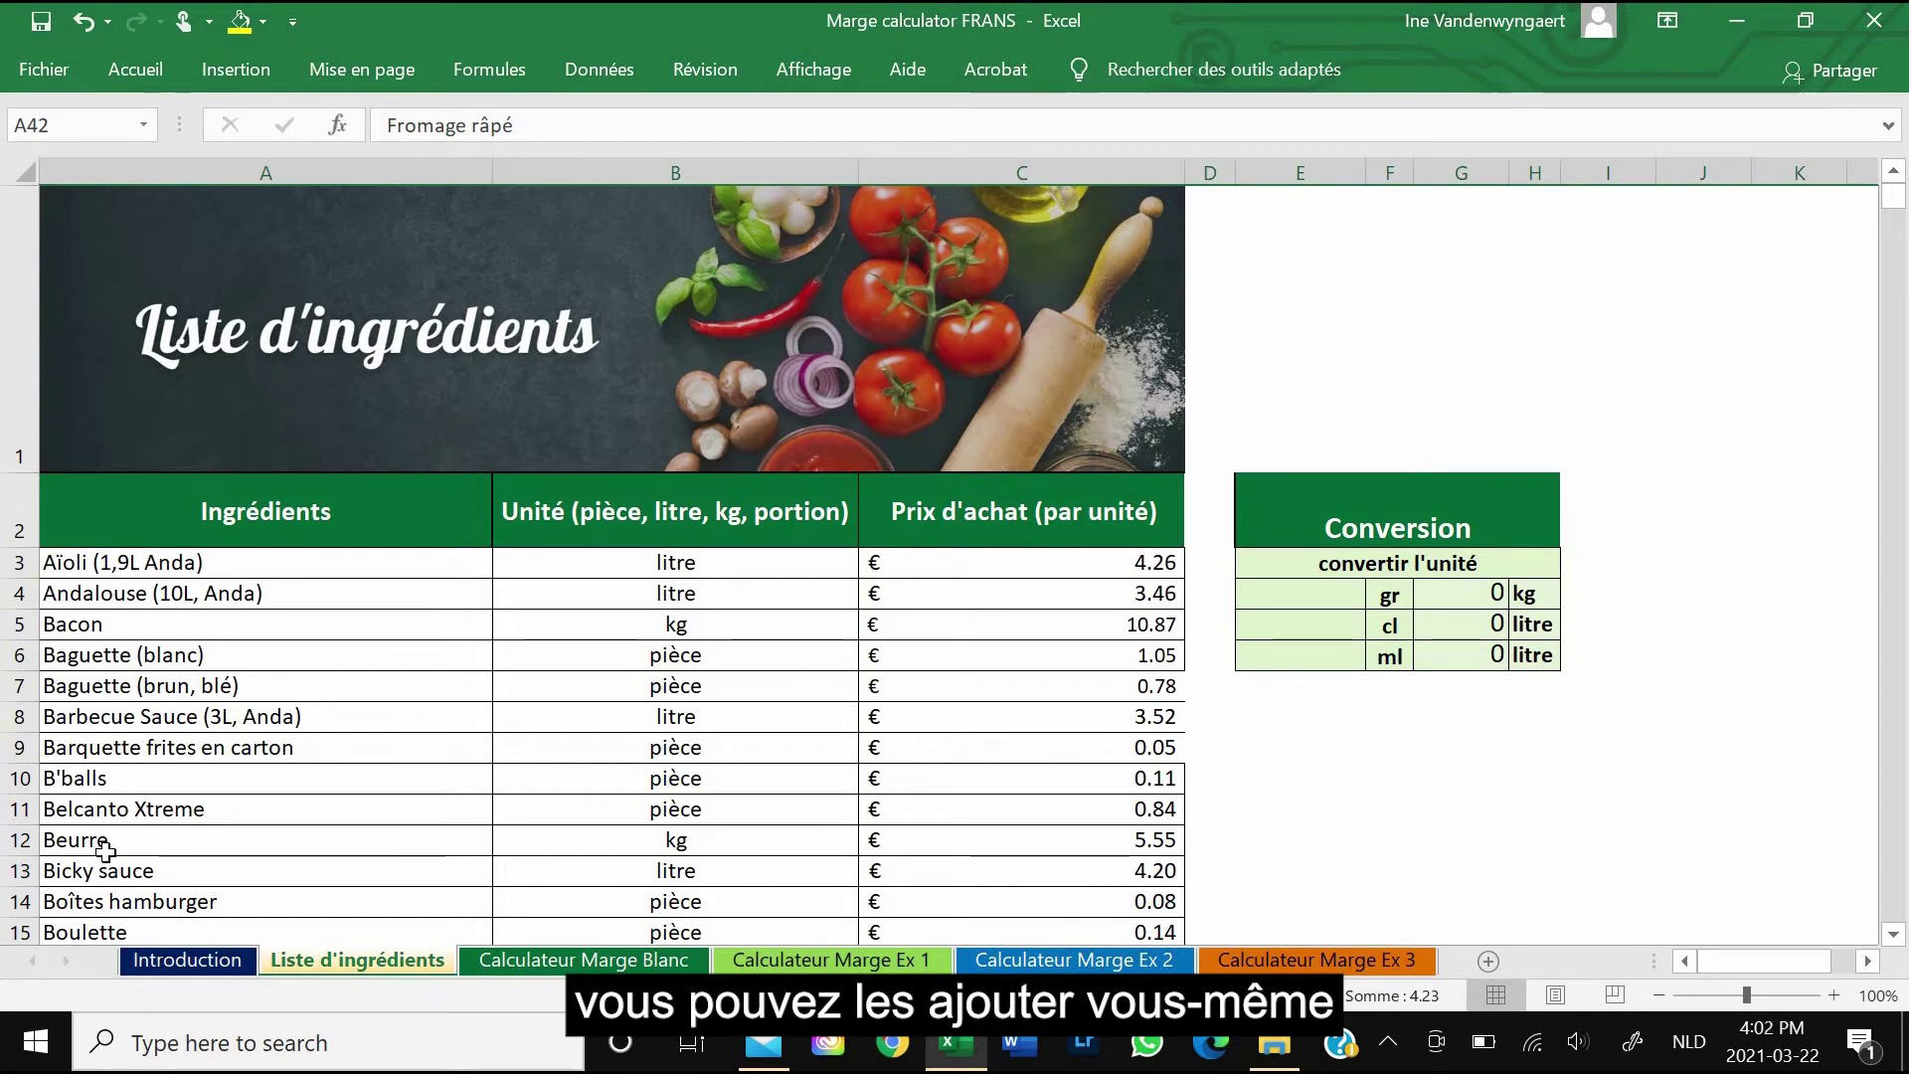
pyautogui.scroll(-8, 234, 856)
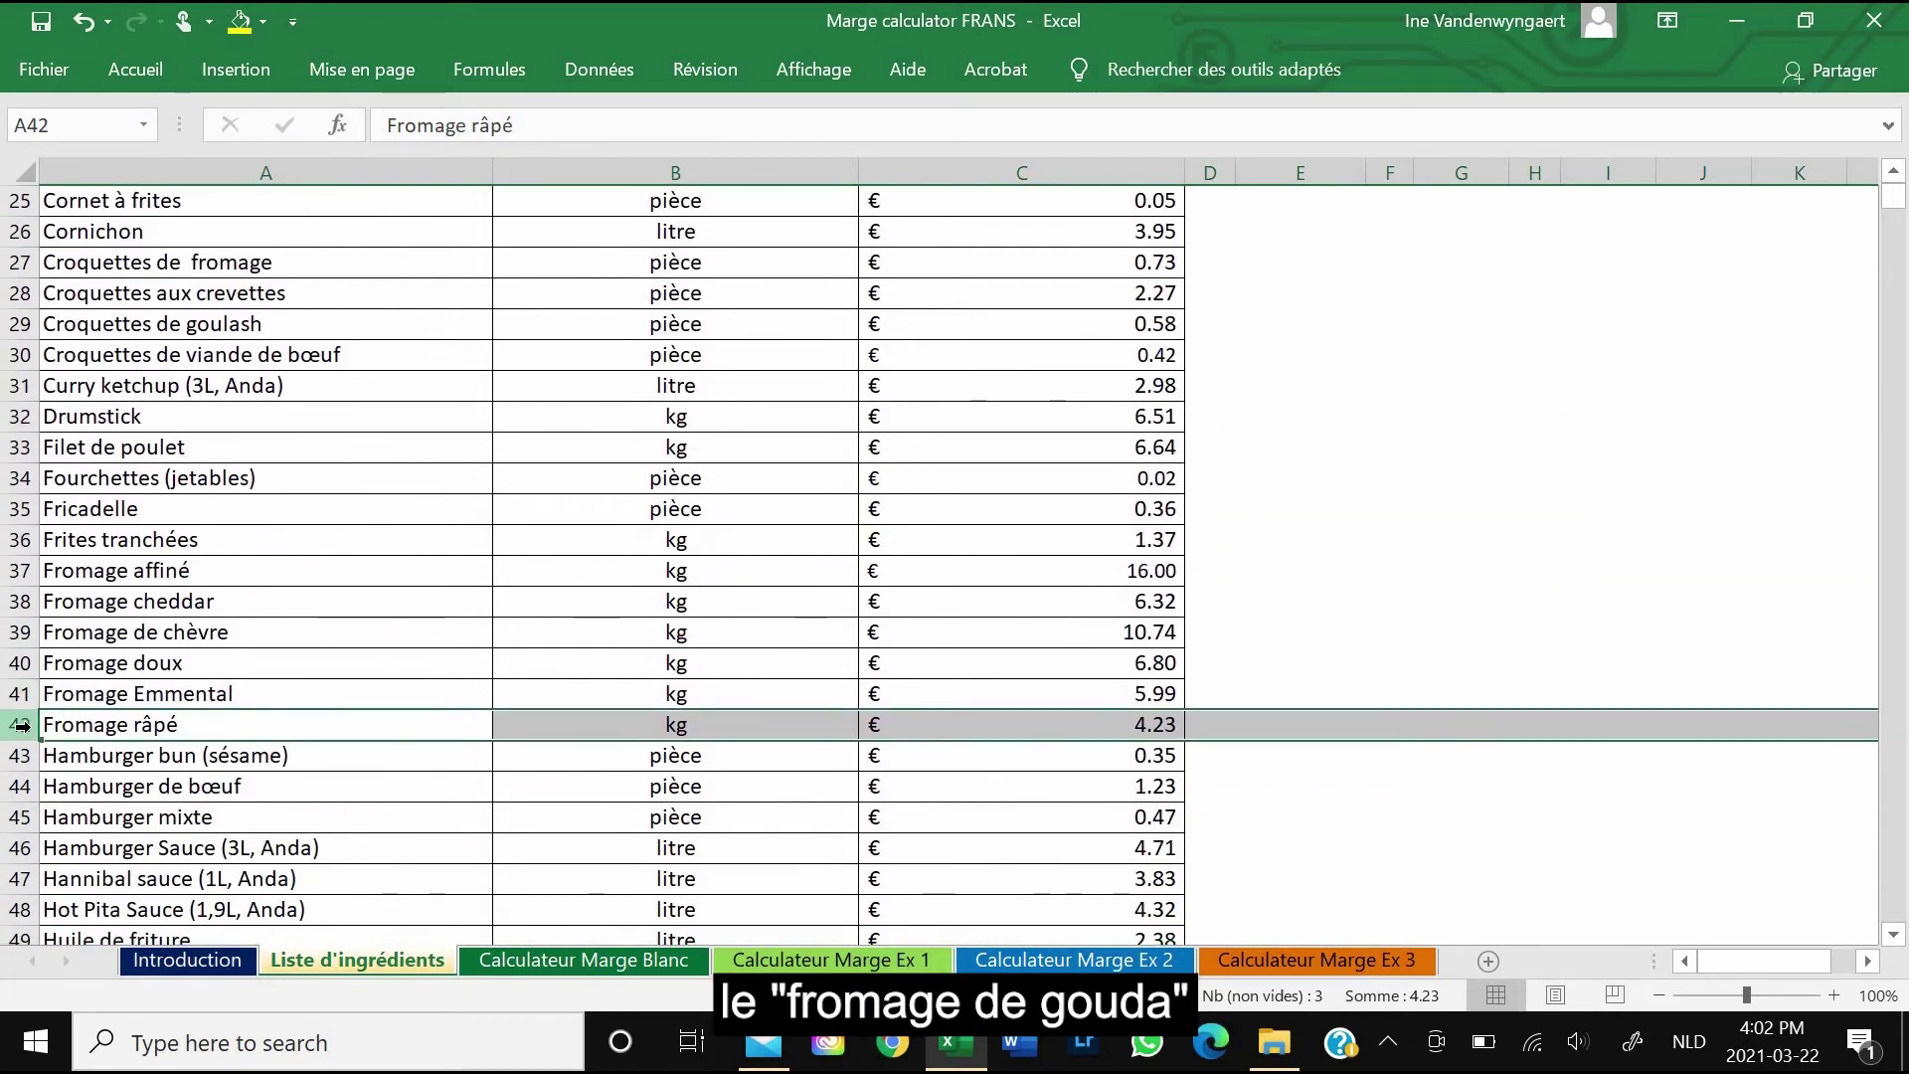
pyautogui.rightClick(23, 726)
pyautogui.click(169, 484)
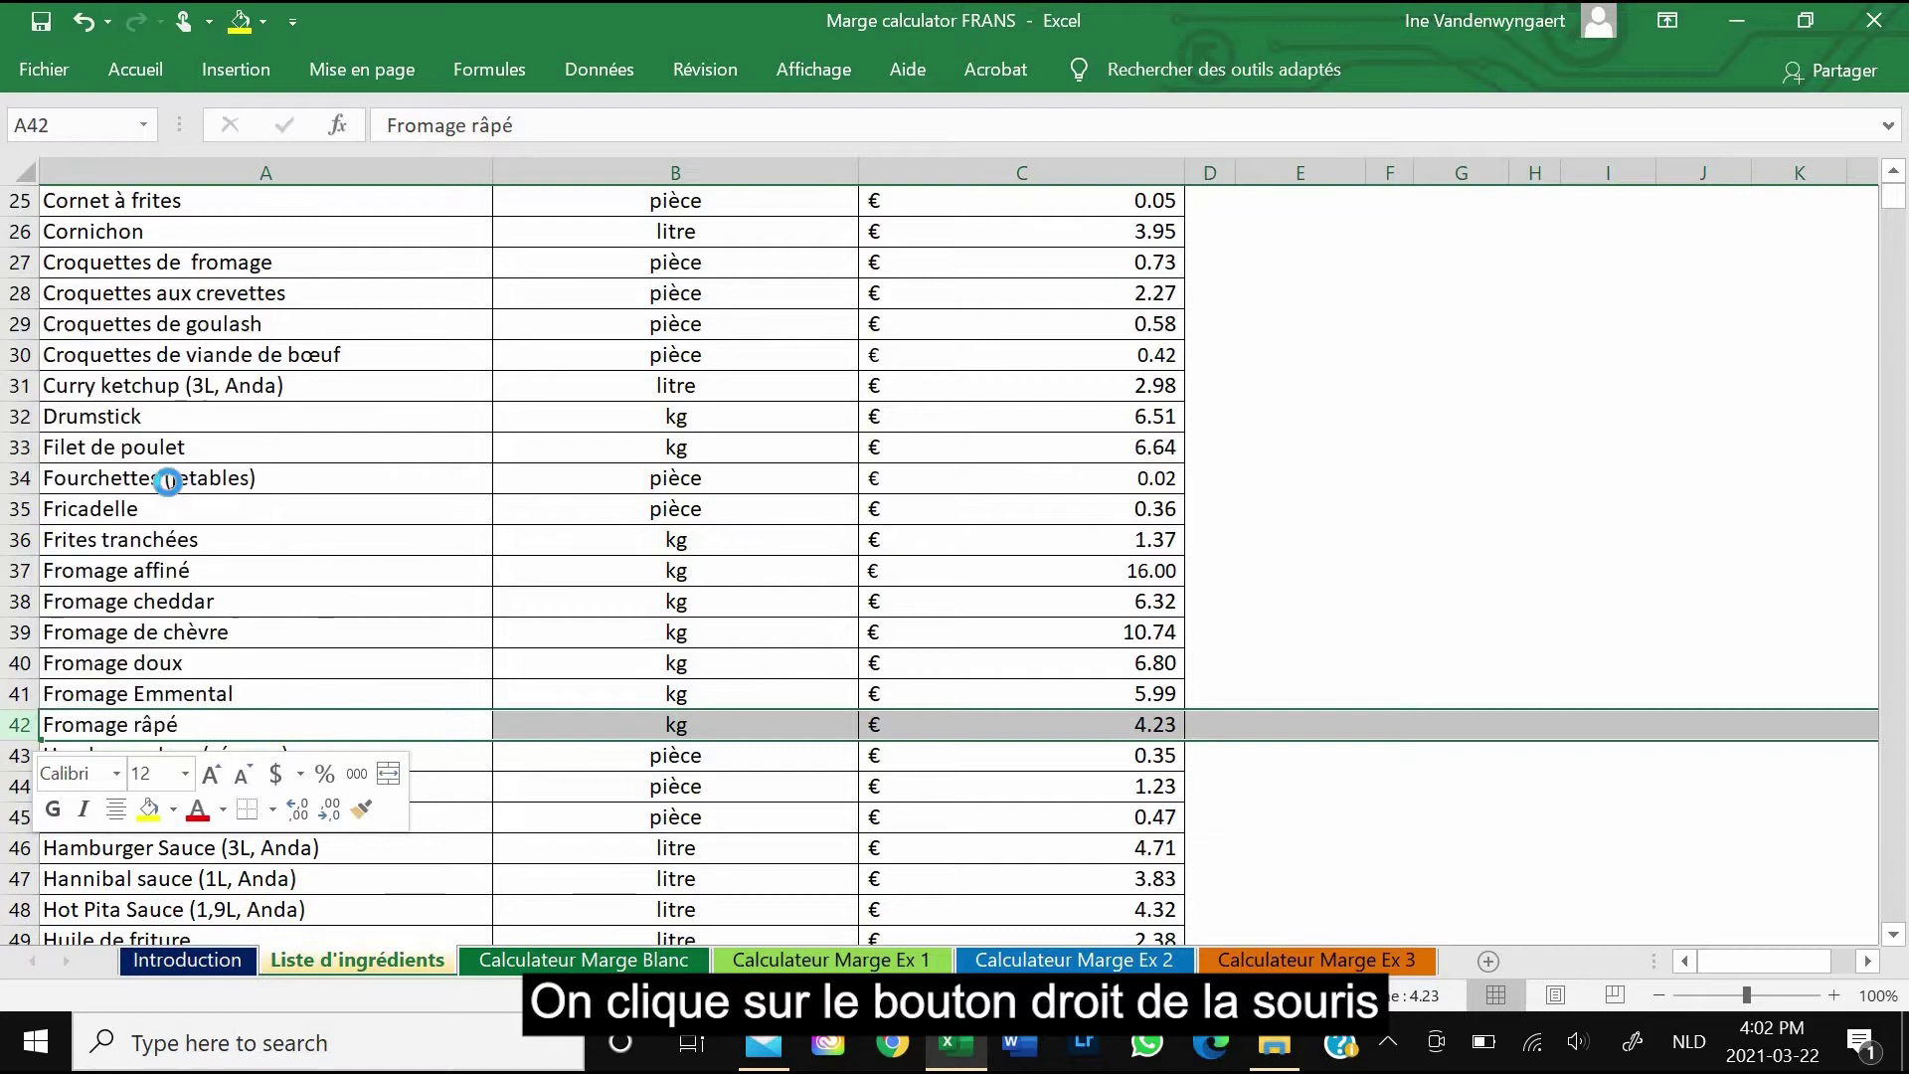
pyautogui.click(167, 730)
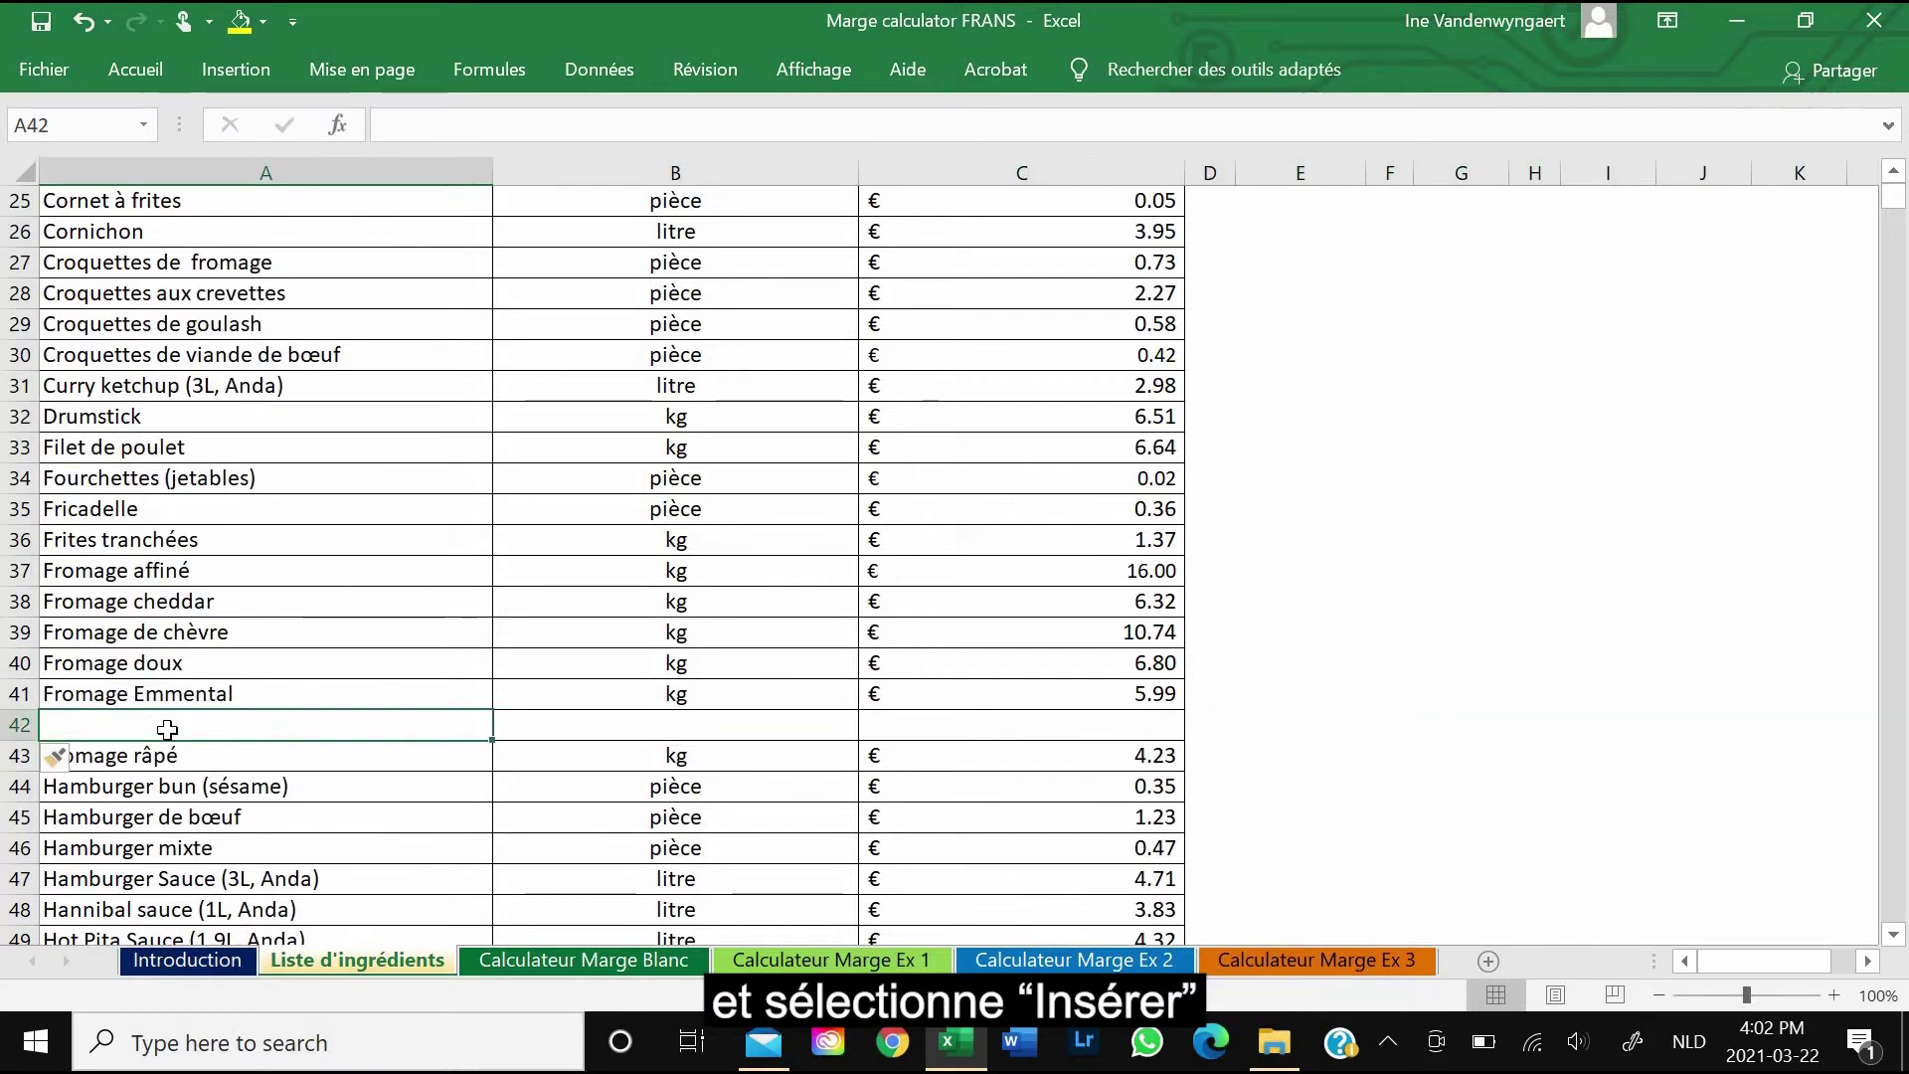
# Fill the new row with the ingredient Fromage de gouda, the unit kg and a purchase price of 7.15
pyautogui.write('Froma')
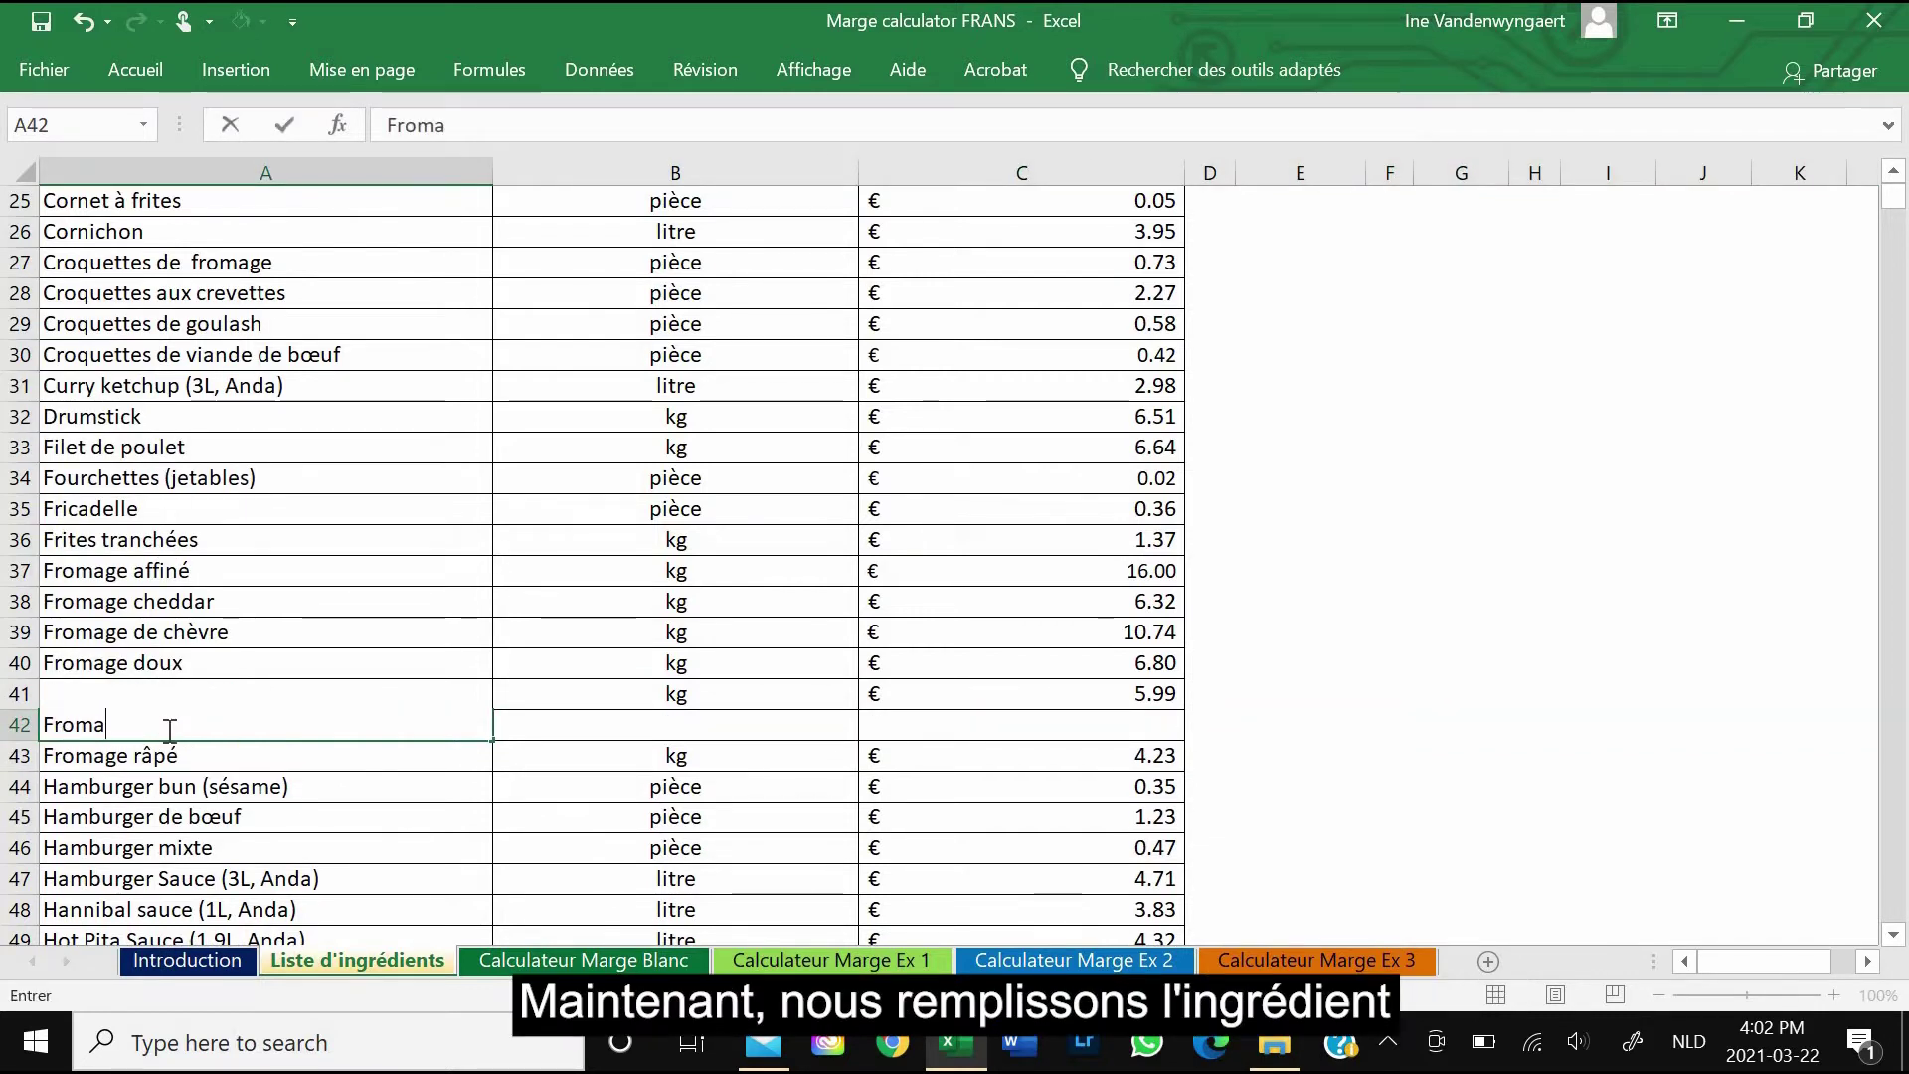
pyautogui.write('ge de go')
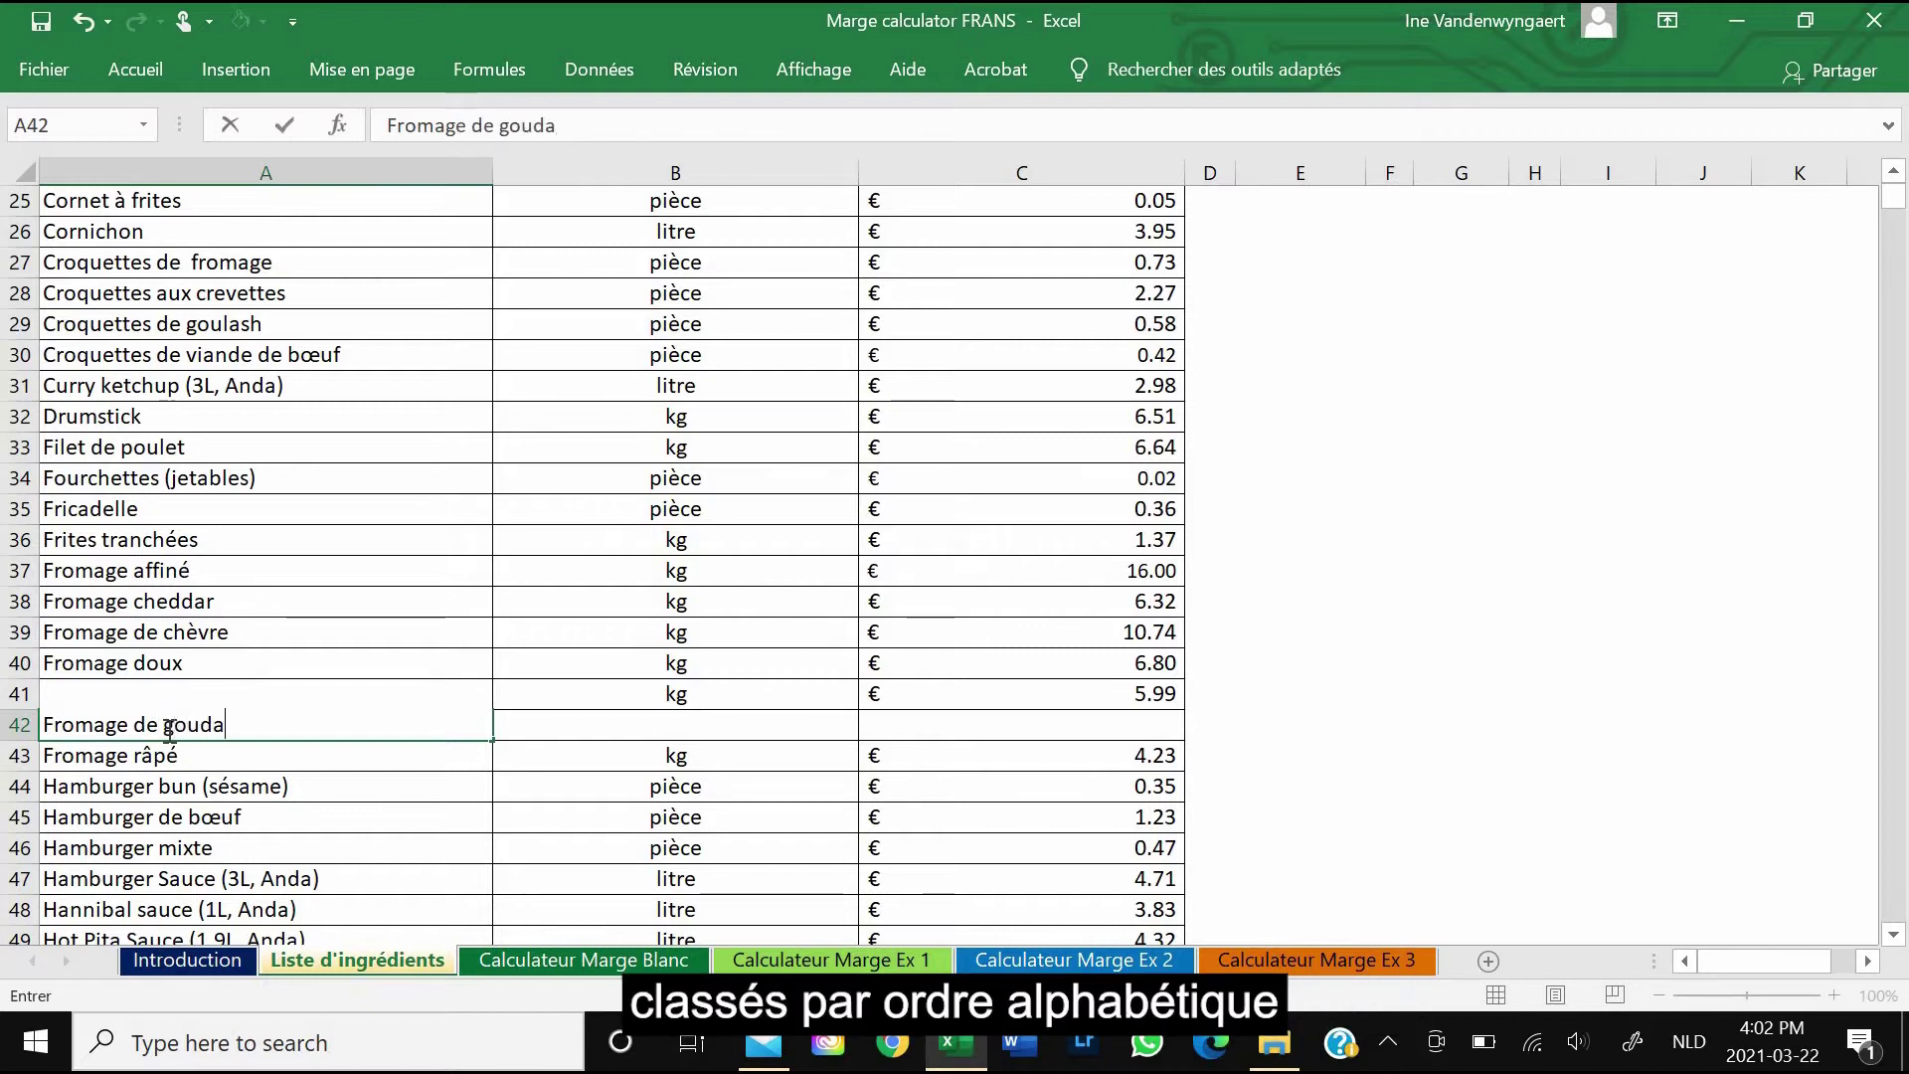
pyautogui.write('uda')
pyautogui.press('Tab')
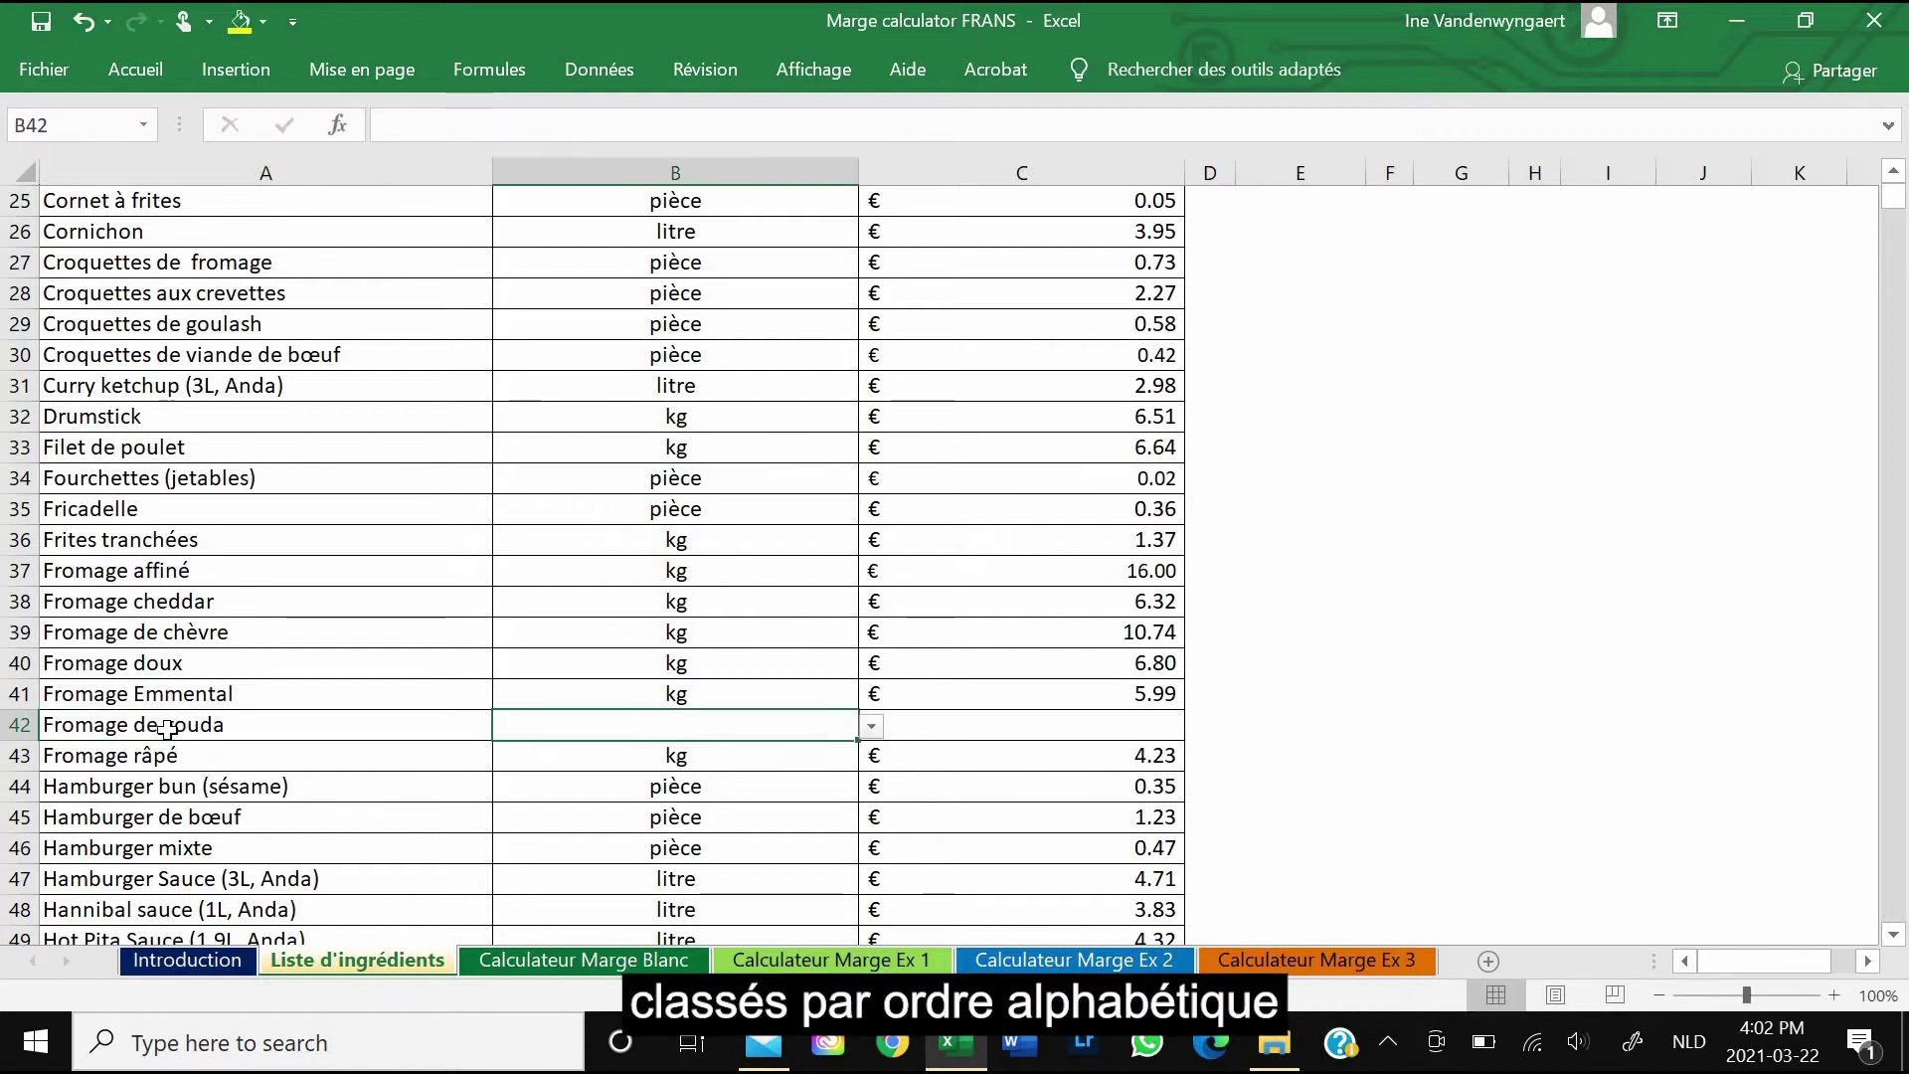
pyautogui.click(869, 729)
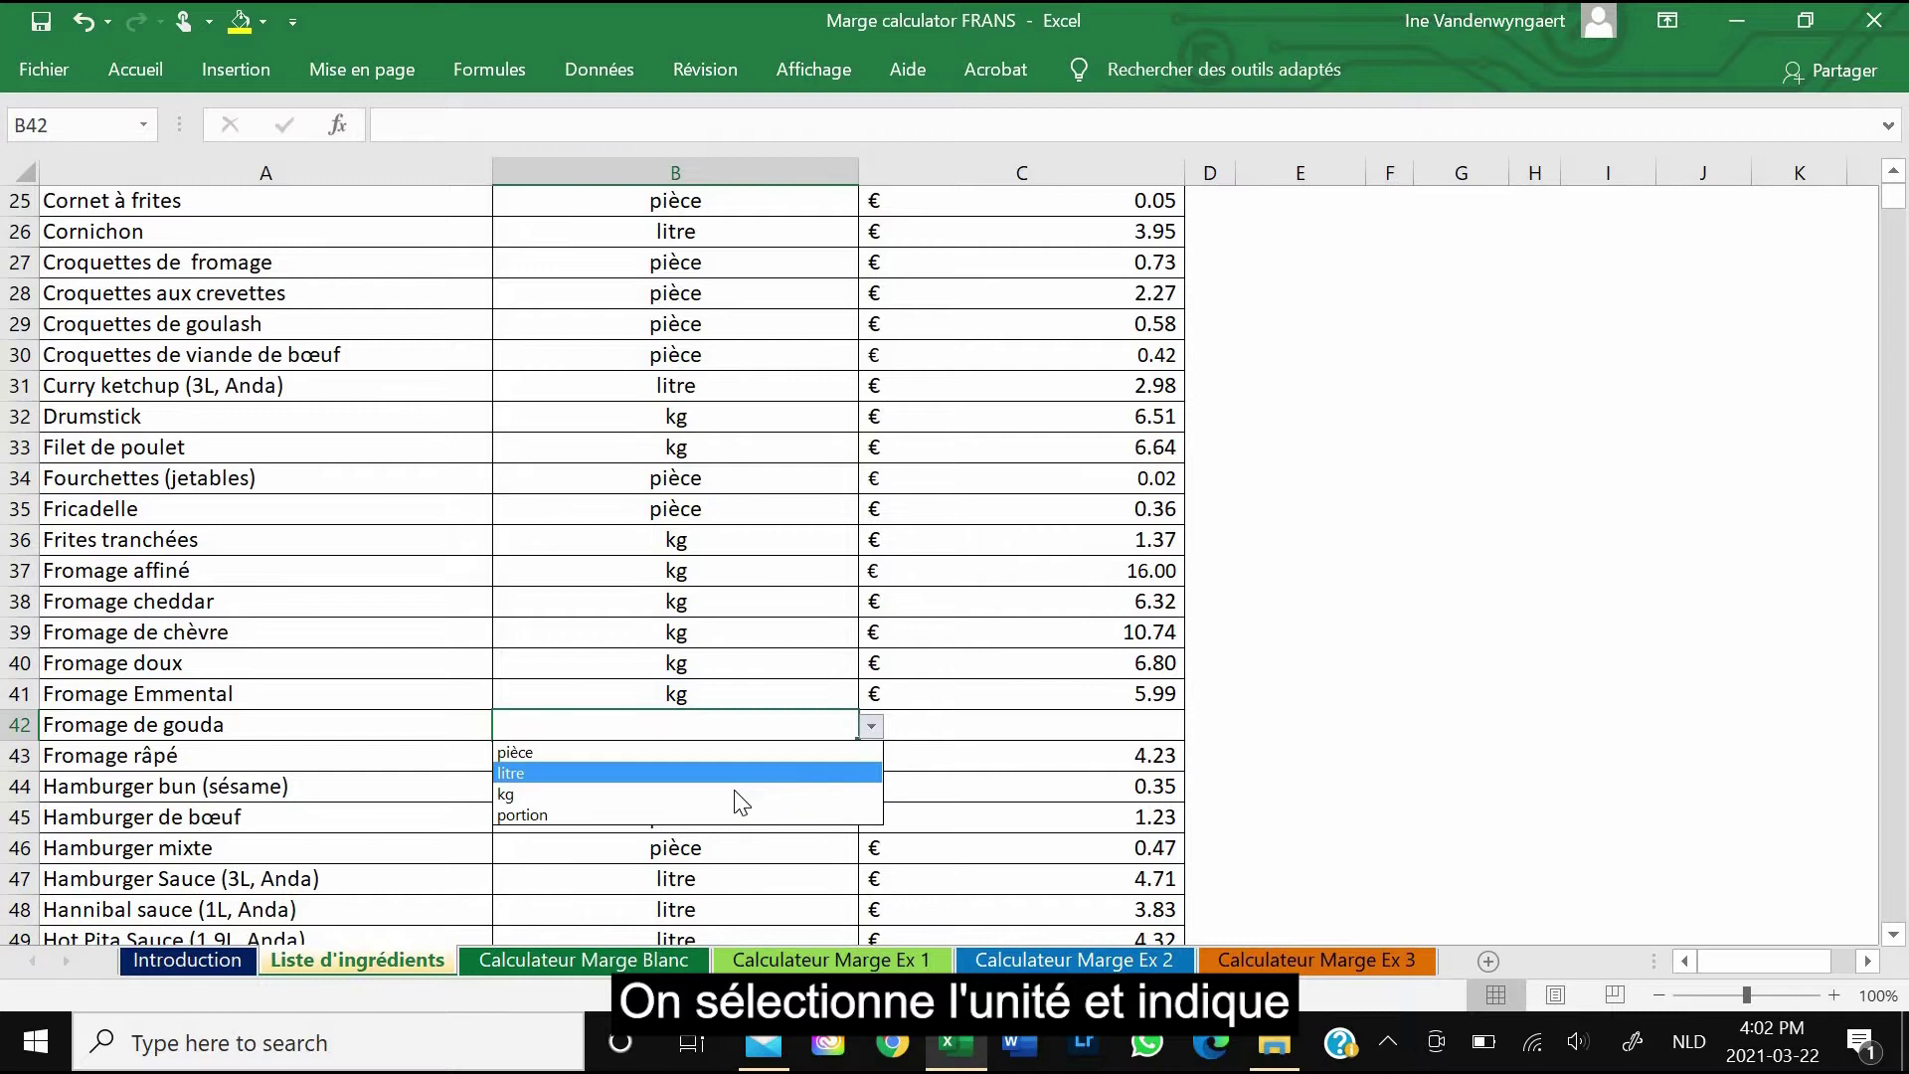
pyautogui.click(734, 792)
pyautogui.click(1001, 720)
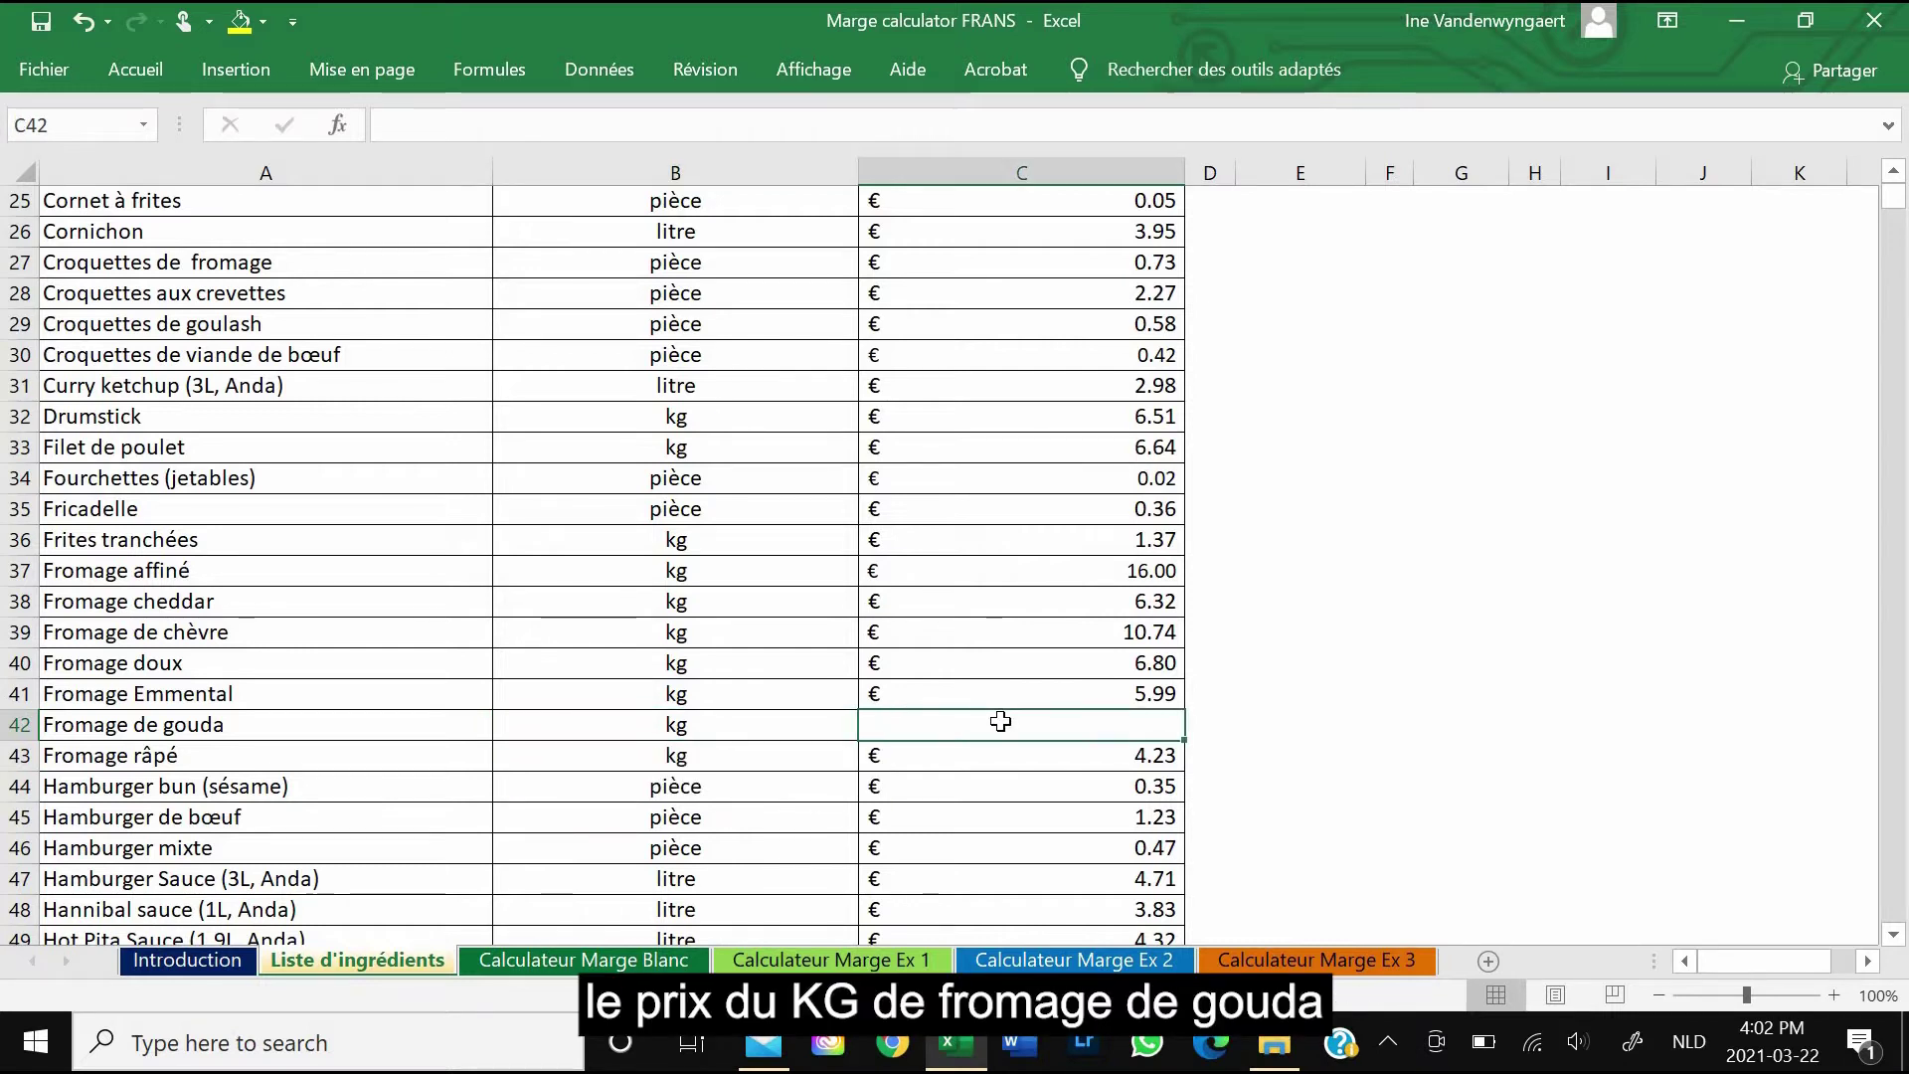
pyautogui.write('7.15')
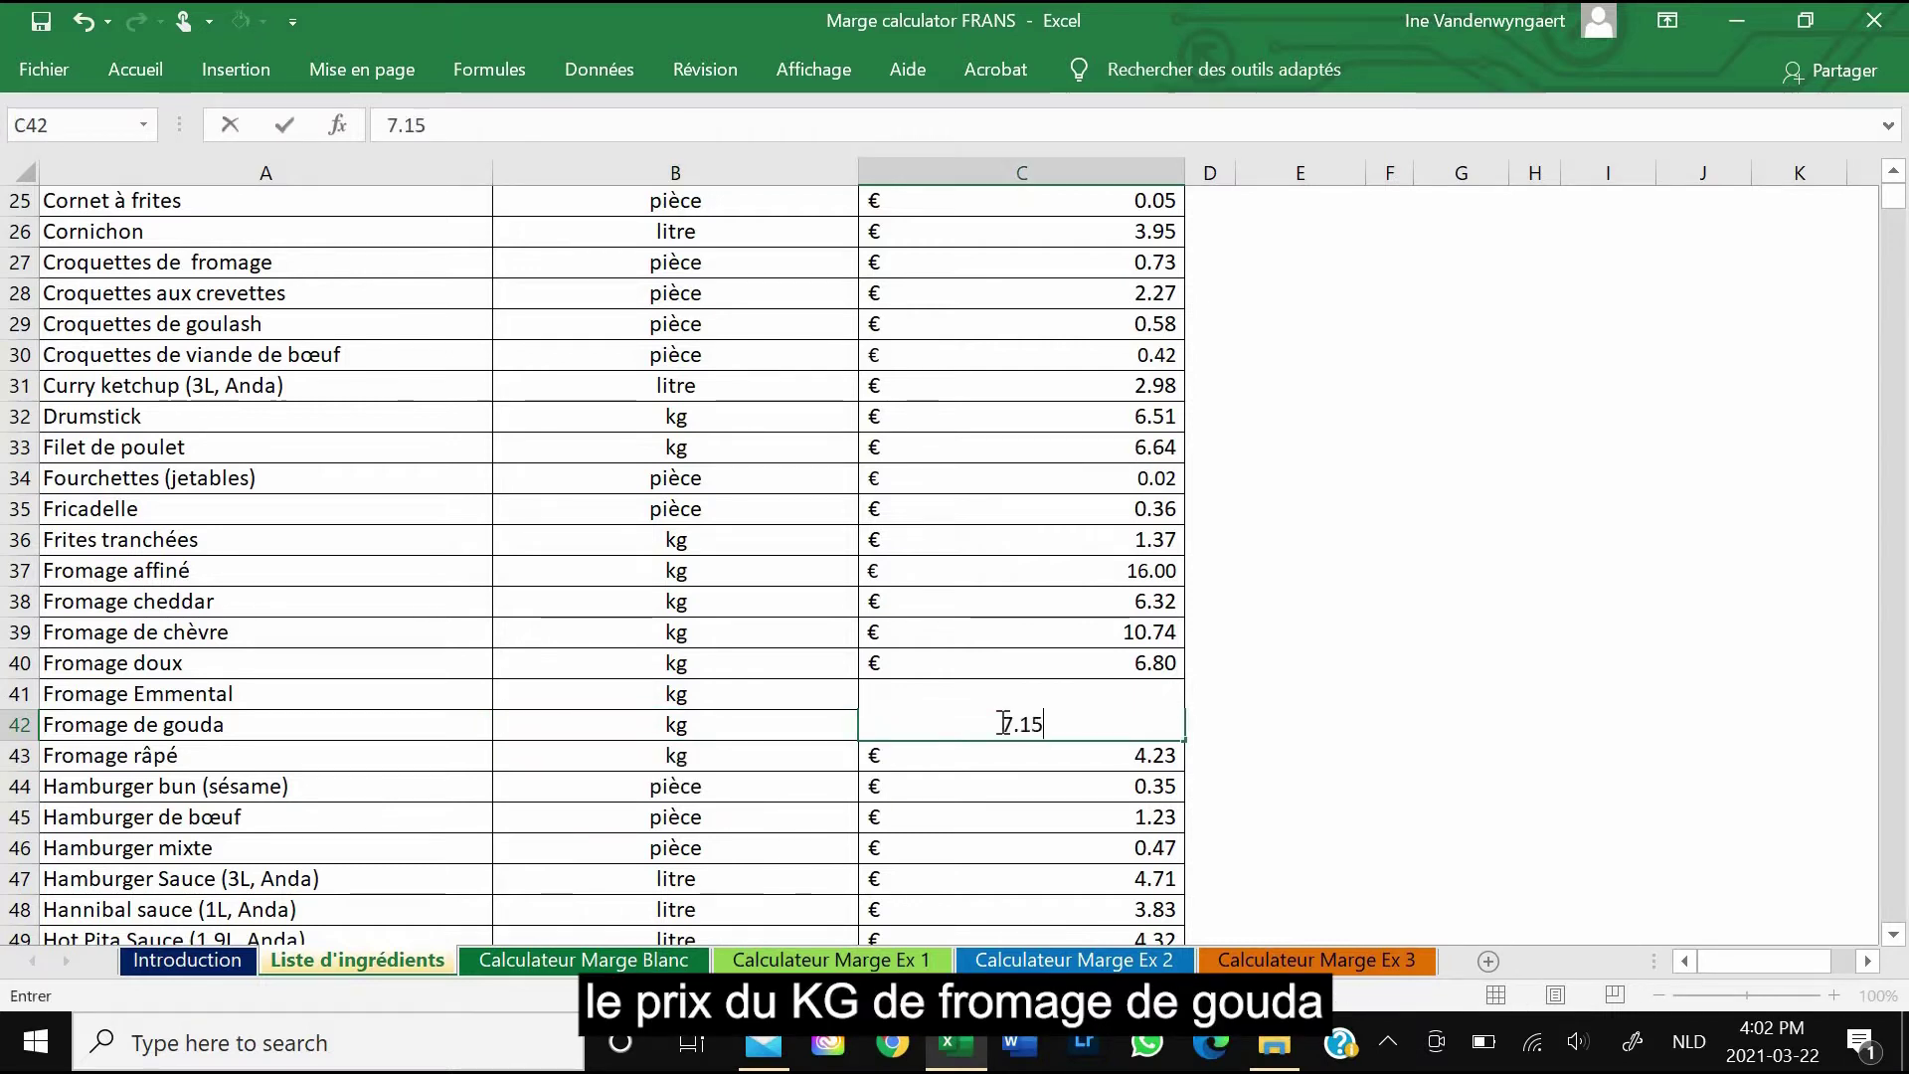
pyautogui.press('Return')
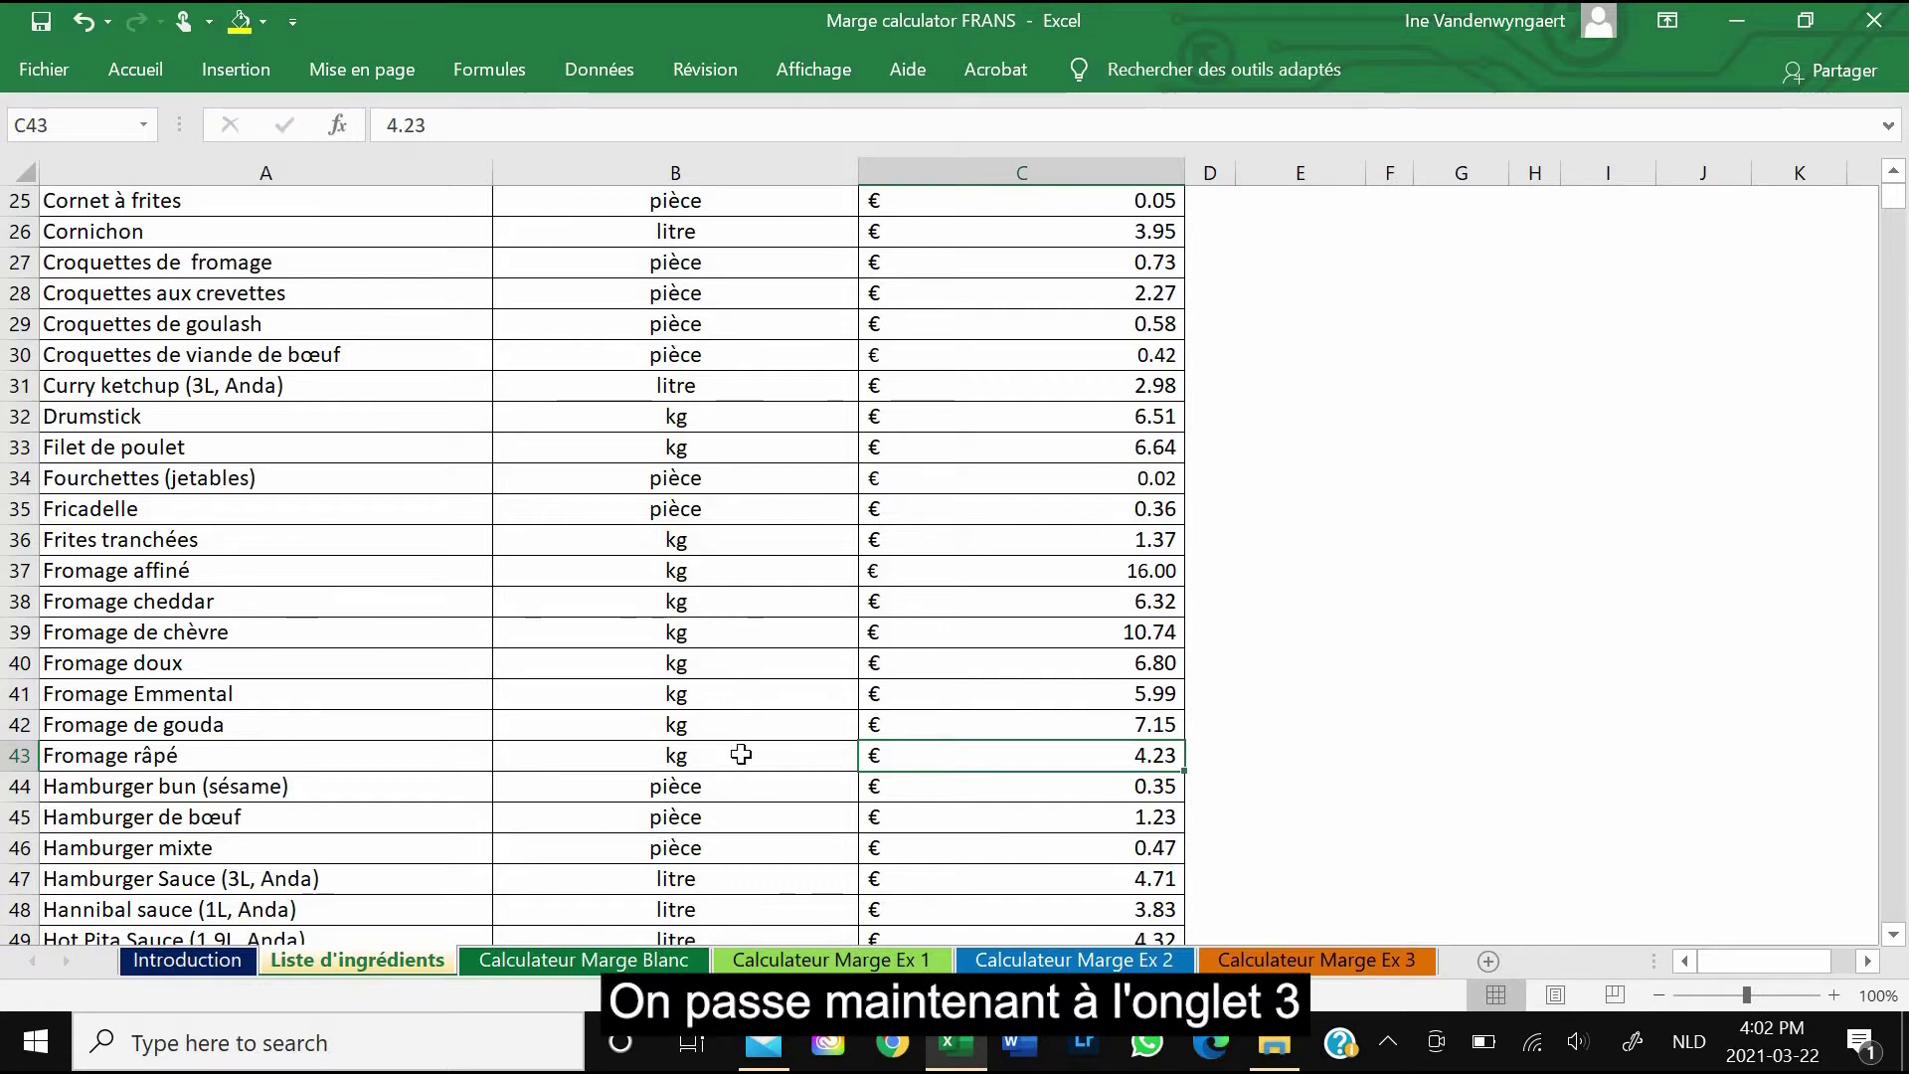
# Create a copy of the Calculateur Marge Blanc sheet, placed before the original in the same workbook
pyautogui.click(611, 960)
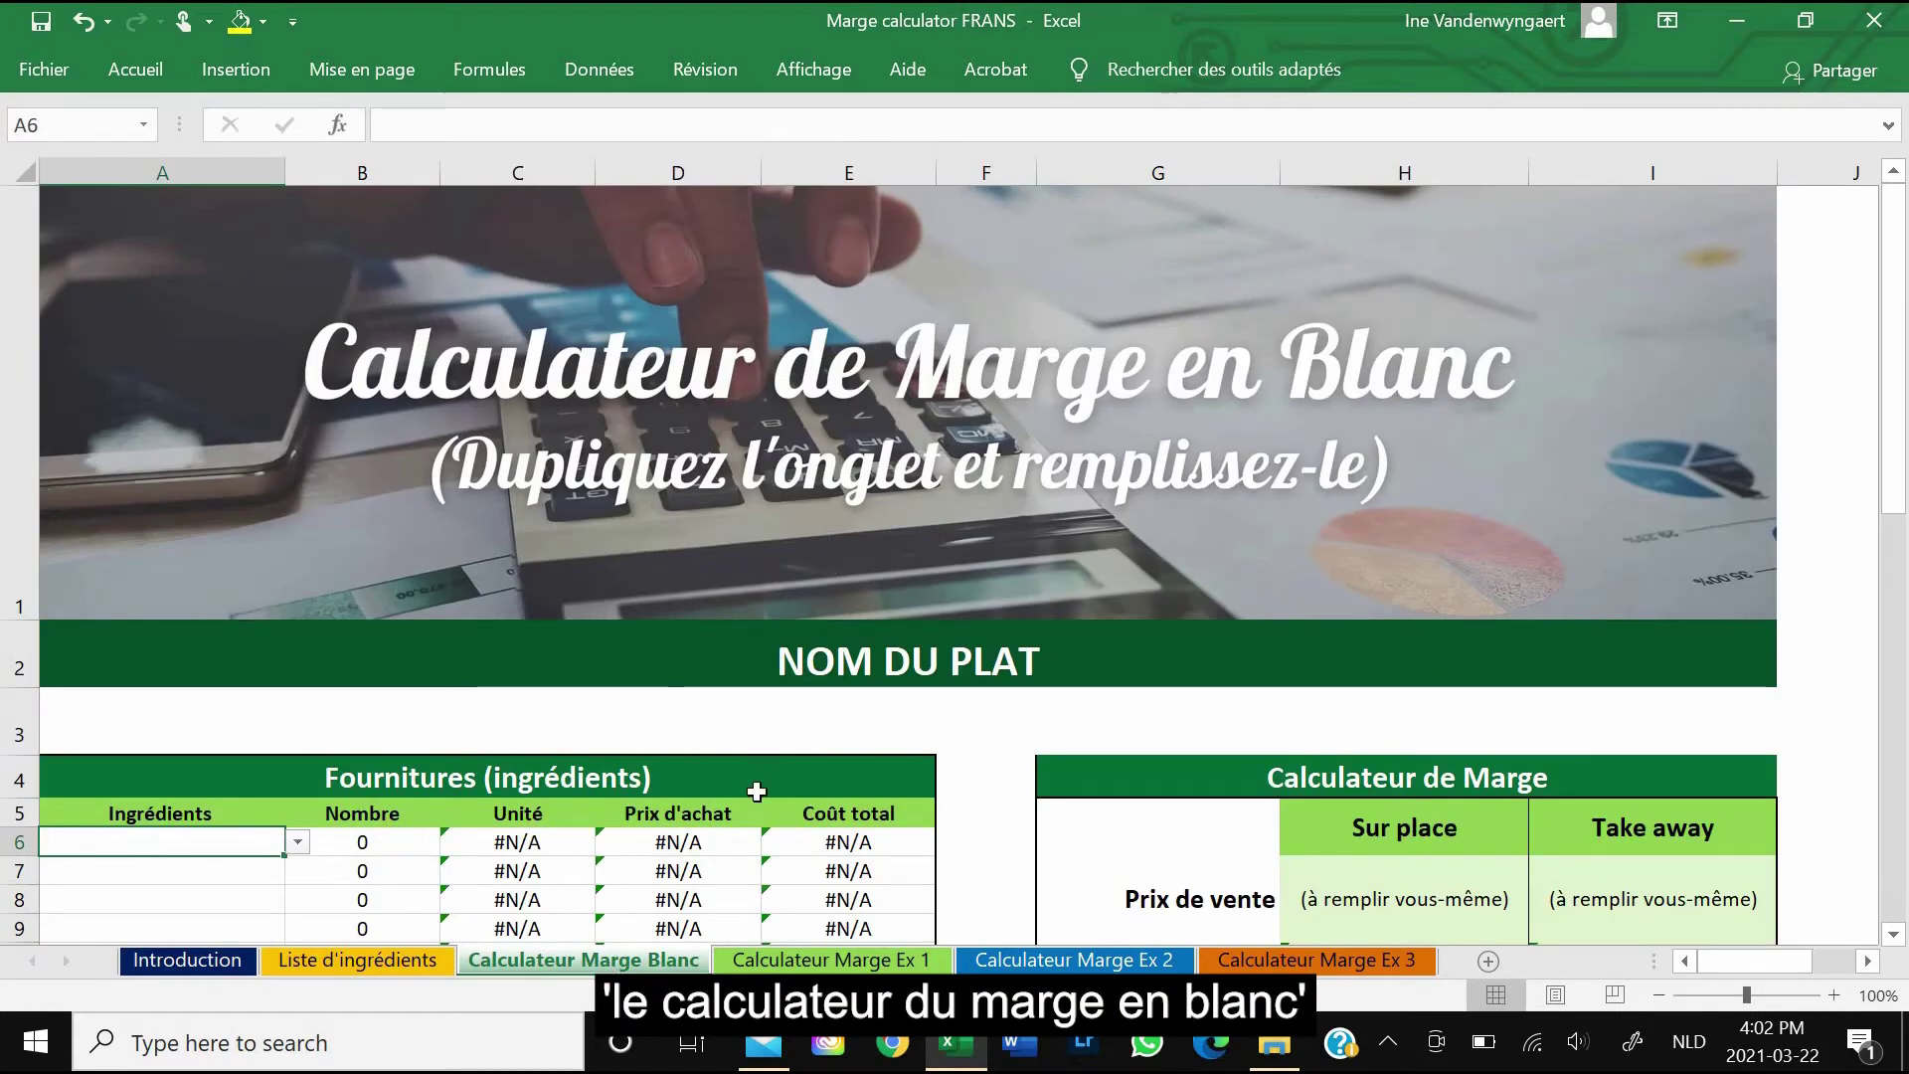
pyautogui.scroll(-3, 756, 792)
pyautogui.scroll(2, 757, 792)
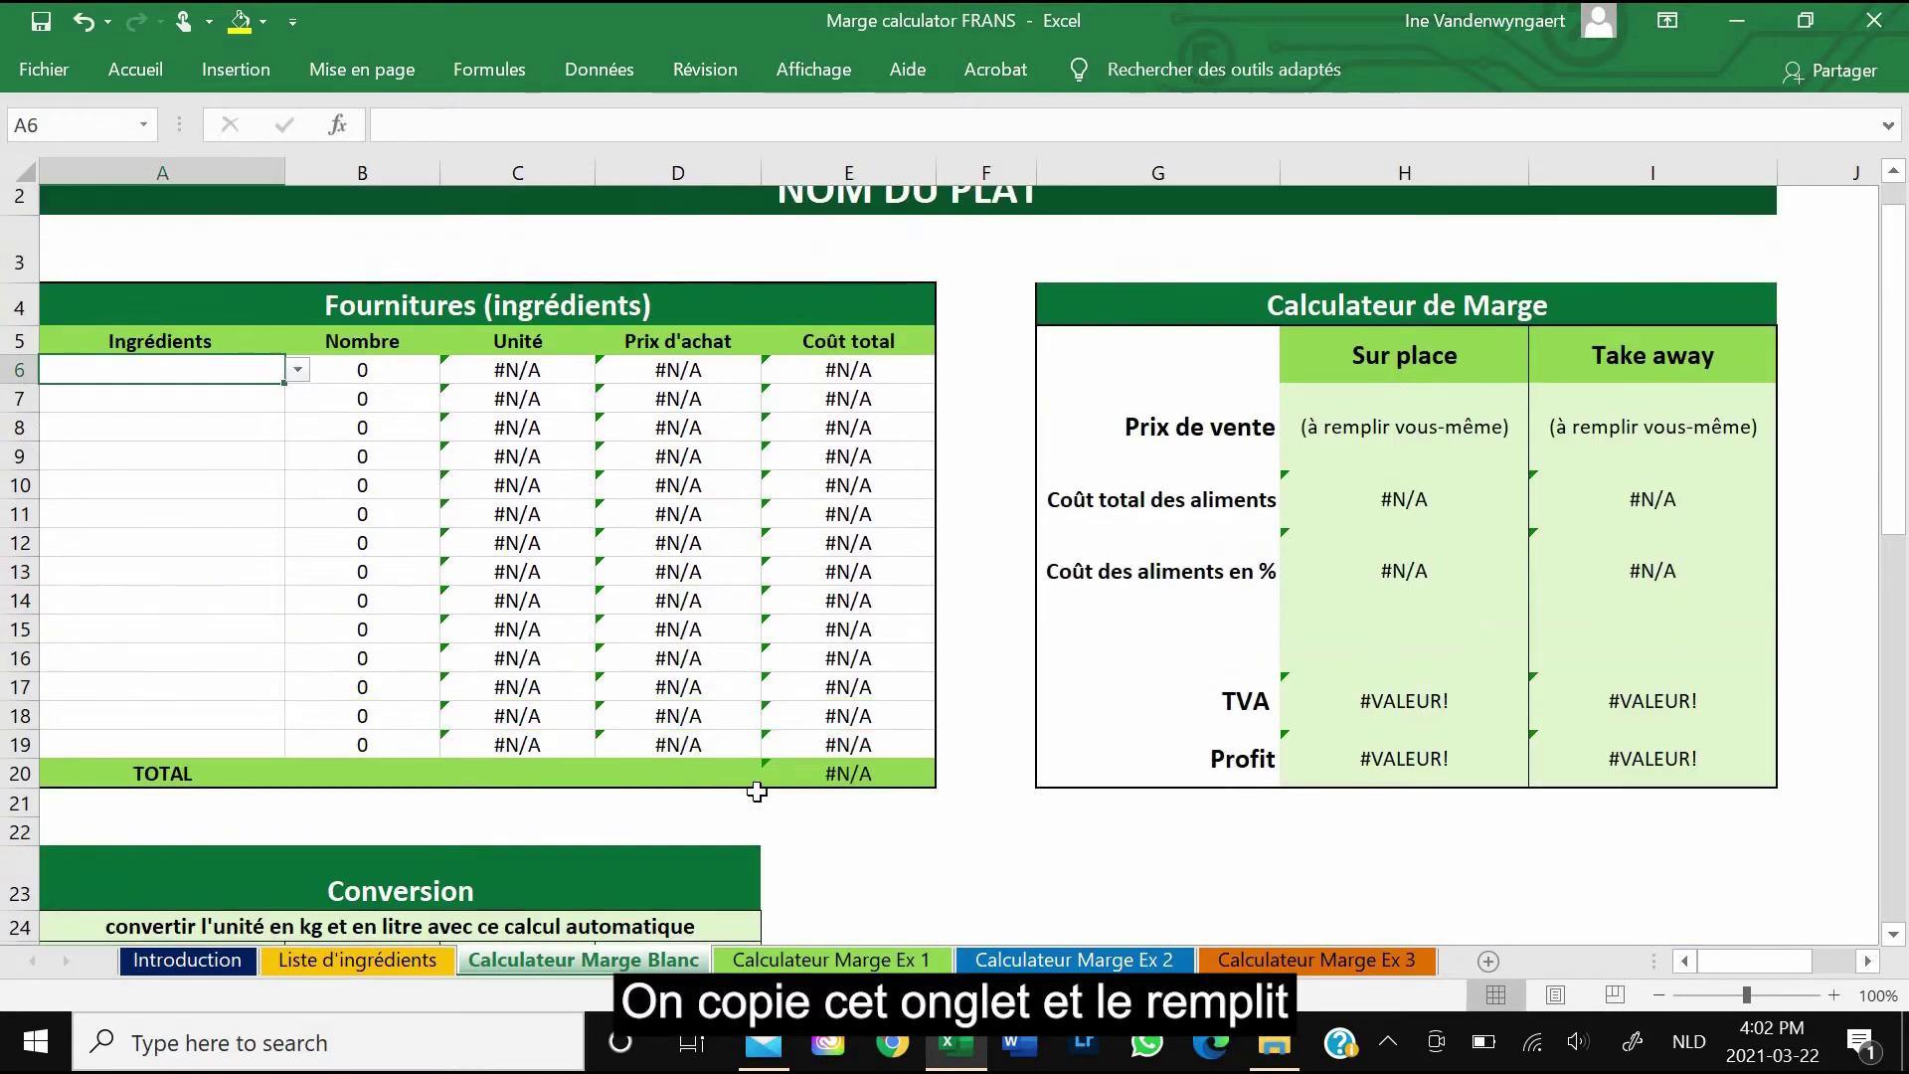
pyautogui.scroll(1, 757, 792)
pyautogui.rightClick(673, 962)
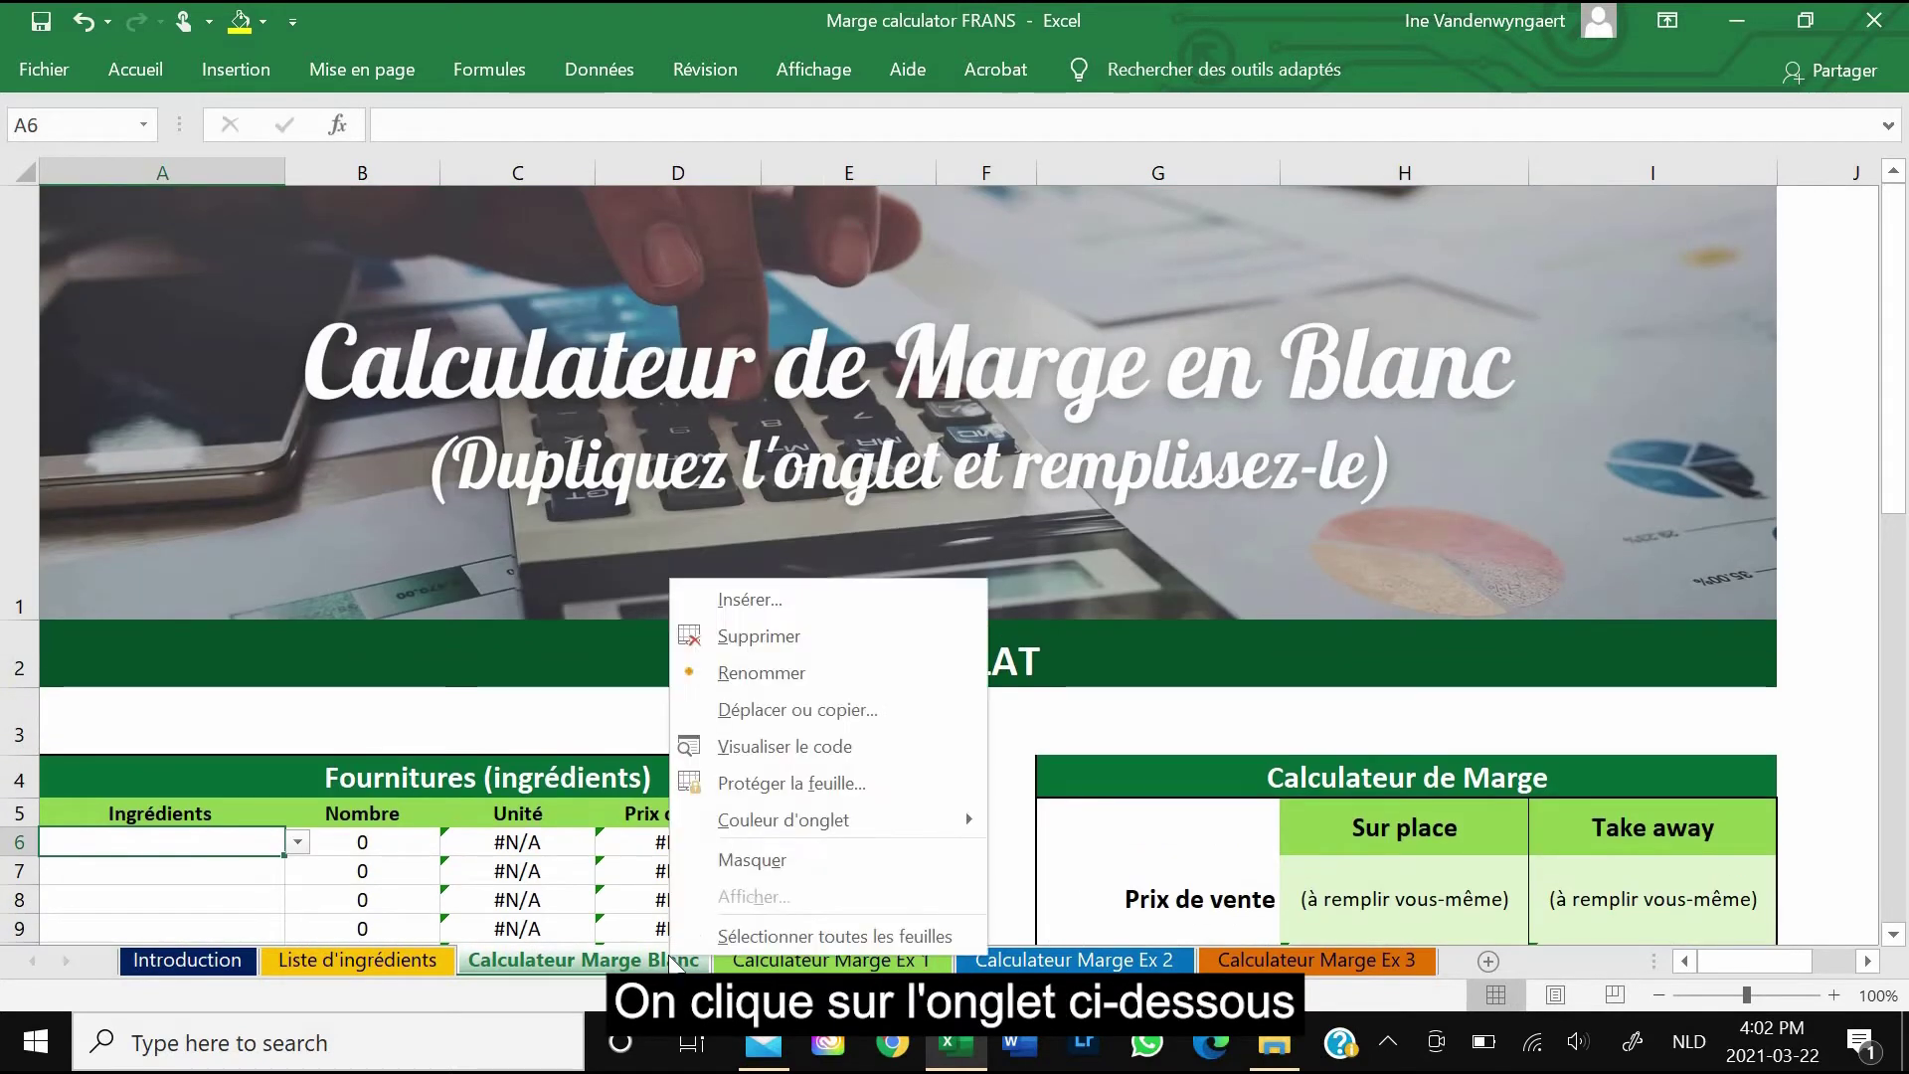
pyautogui.click(862, 709)
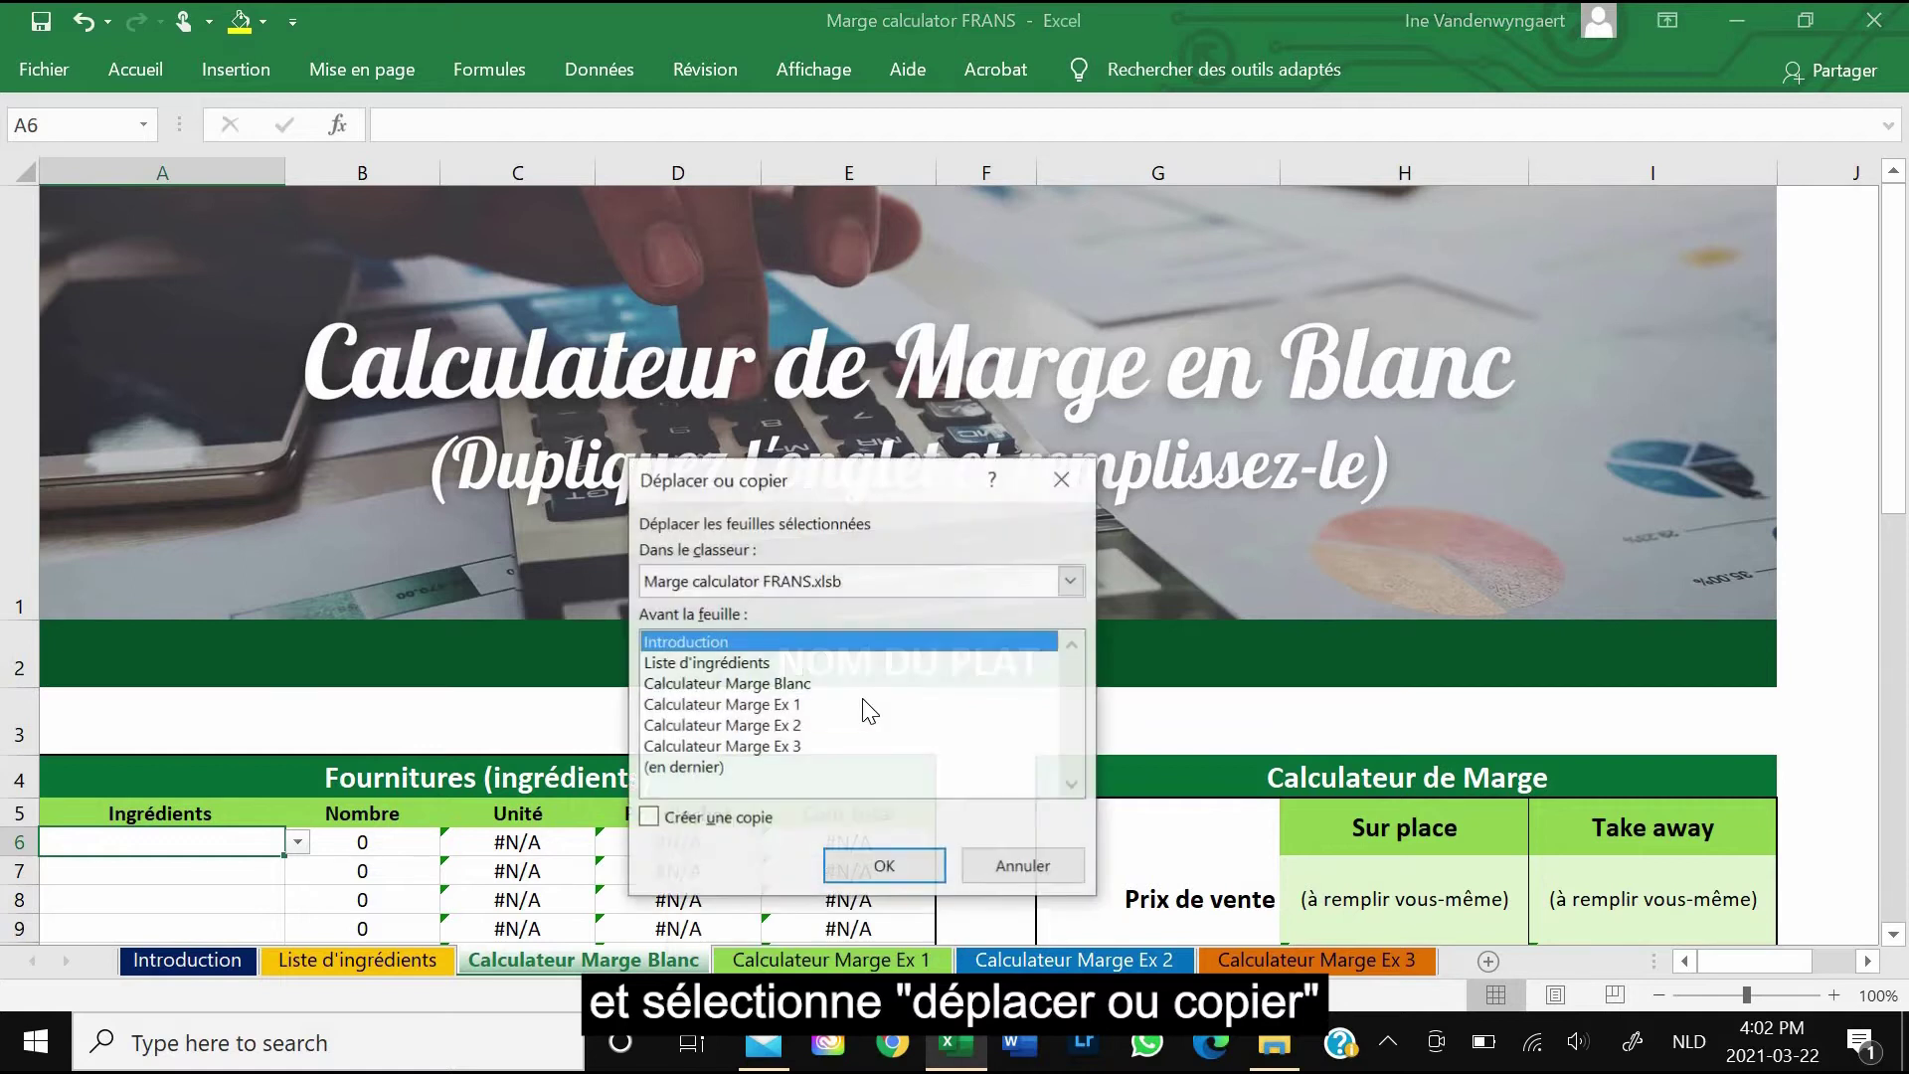
pyautogui.click(774, 684)
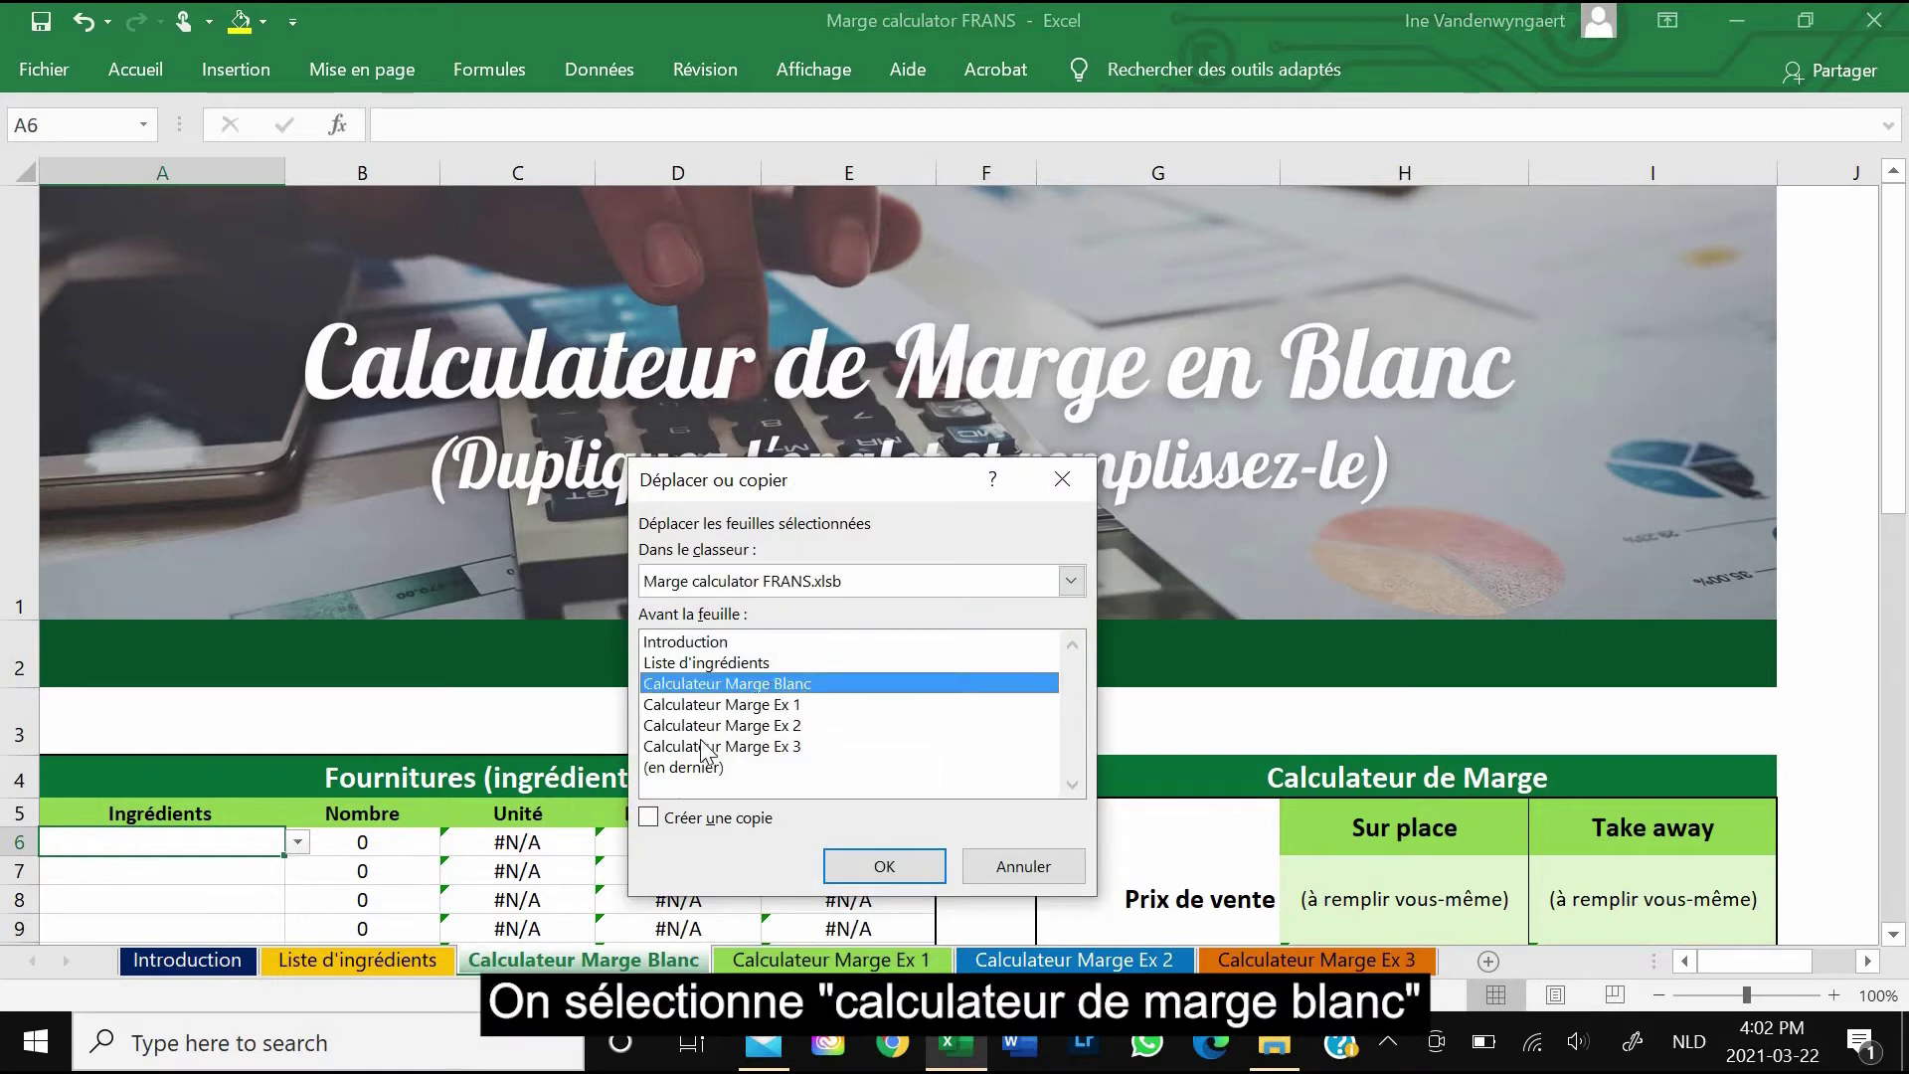
pyautogui.click(649, 818)
pyautogui.click(875, 865)
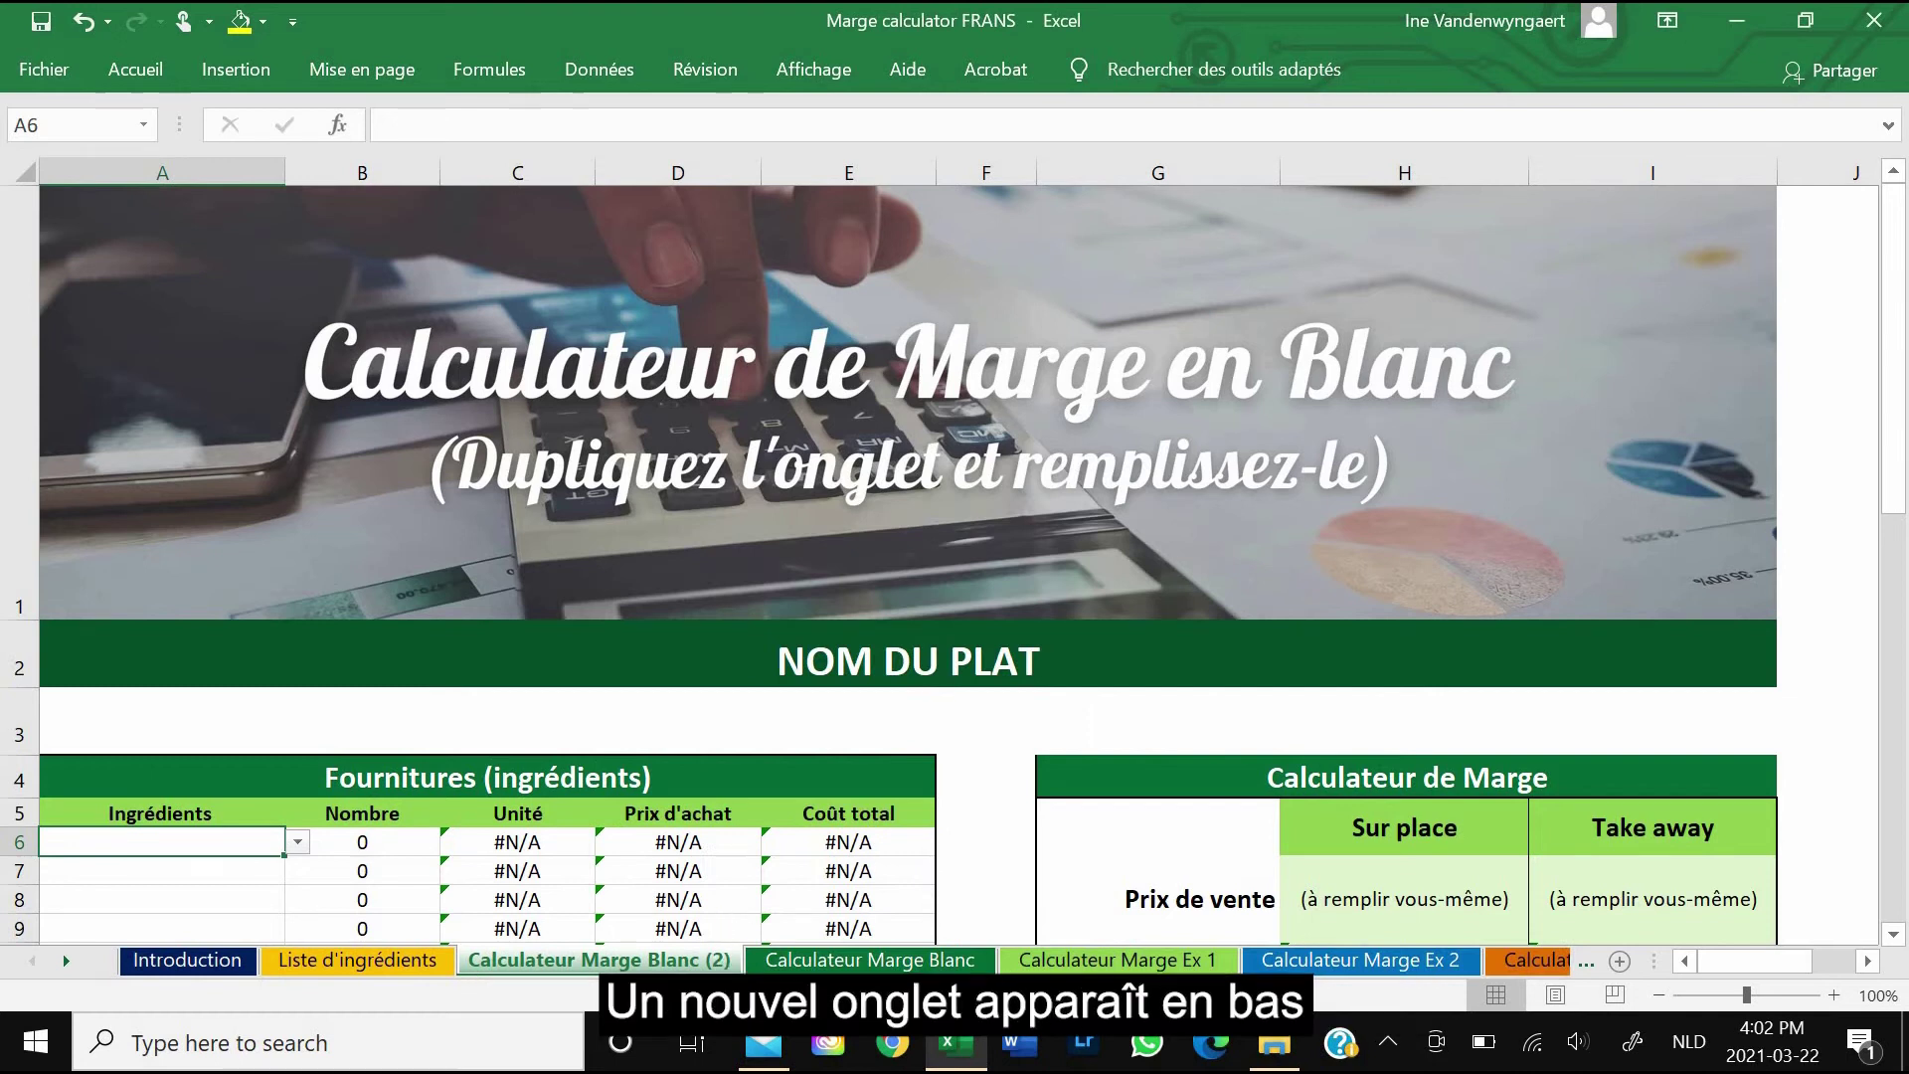
# Colour the copied sheet's tab purple and move it between Calculateur Marge Blanc and Calculateur Marge Ex 1
pyautogui.rightClick(705, 962)
pyautogui.moveTo(961, 822)
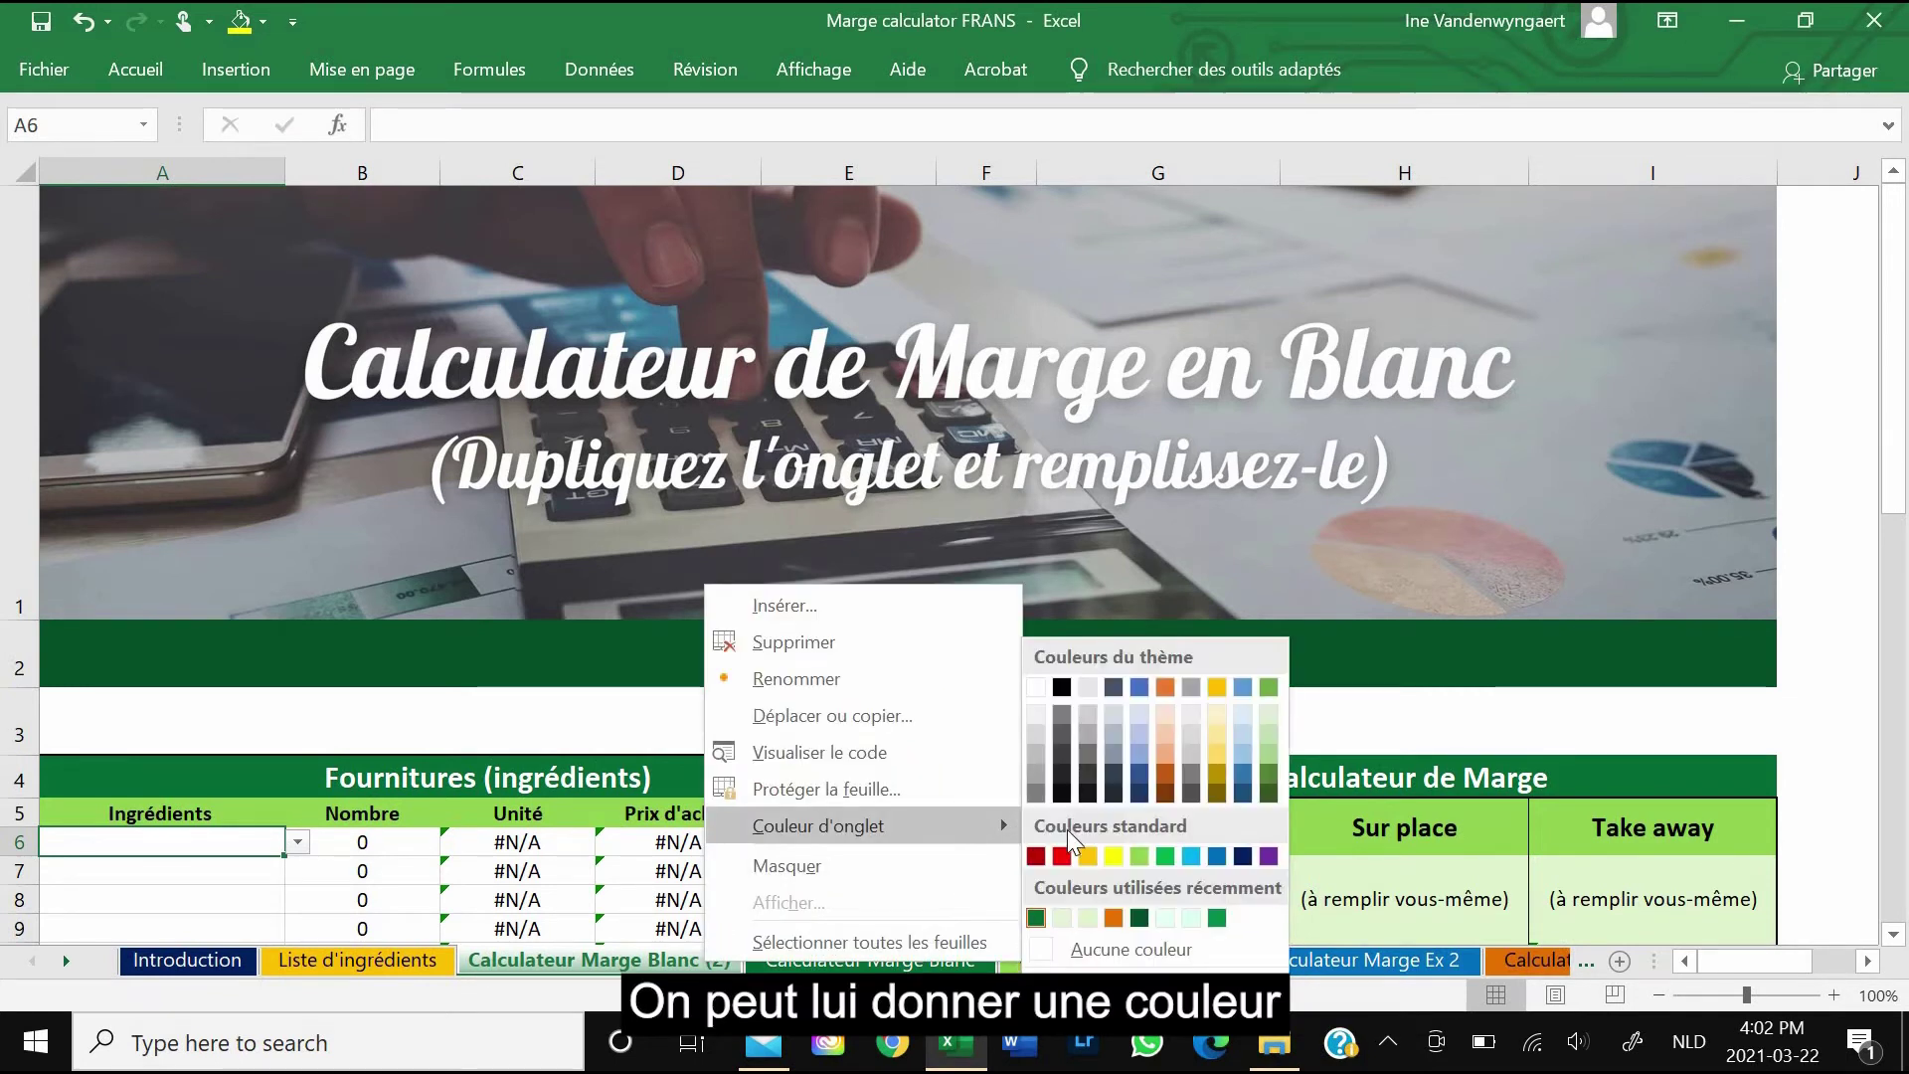
pyautogui.click(1269, 857)
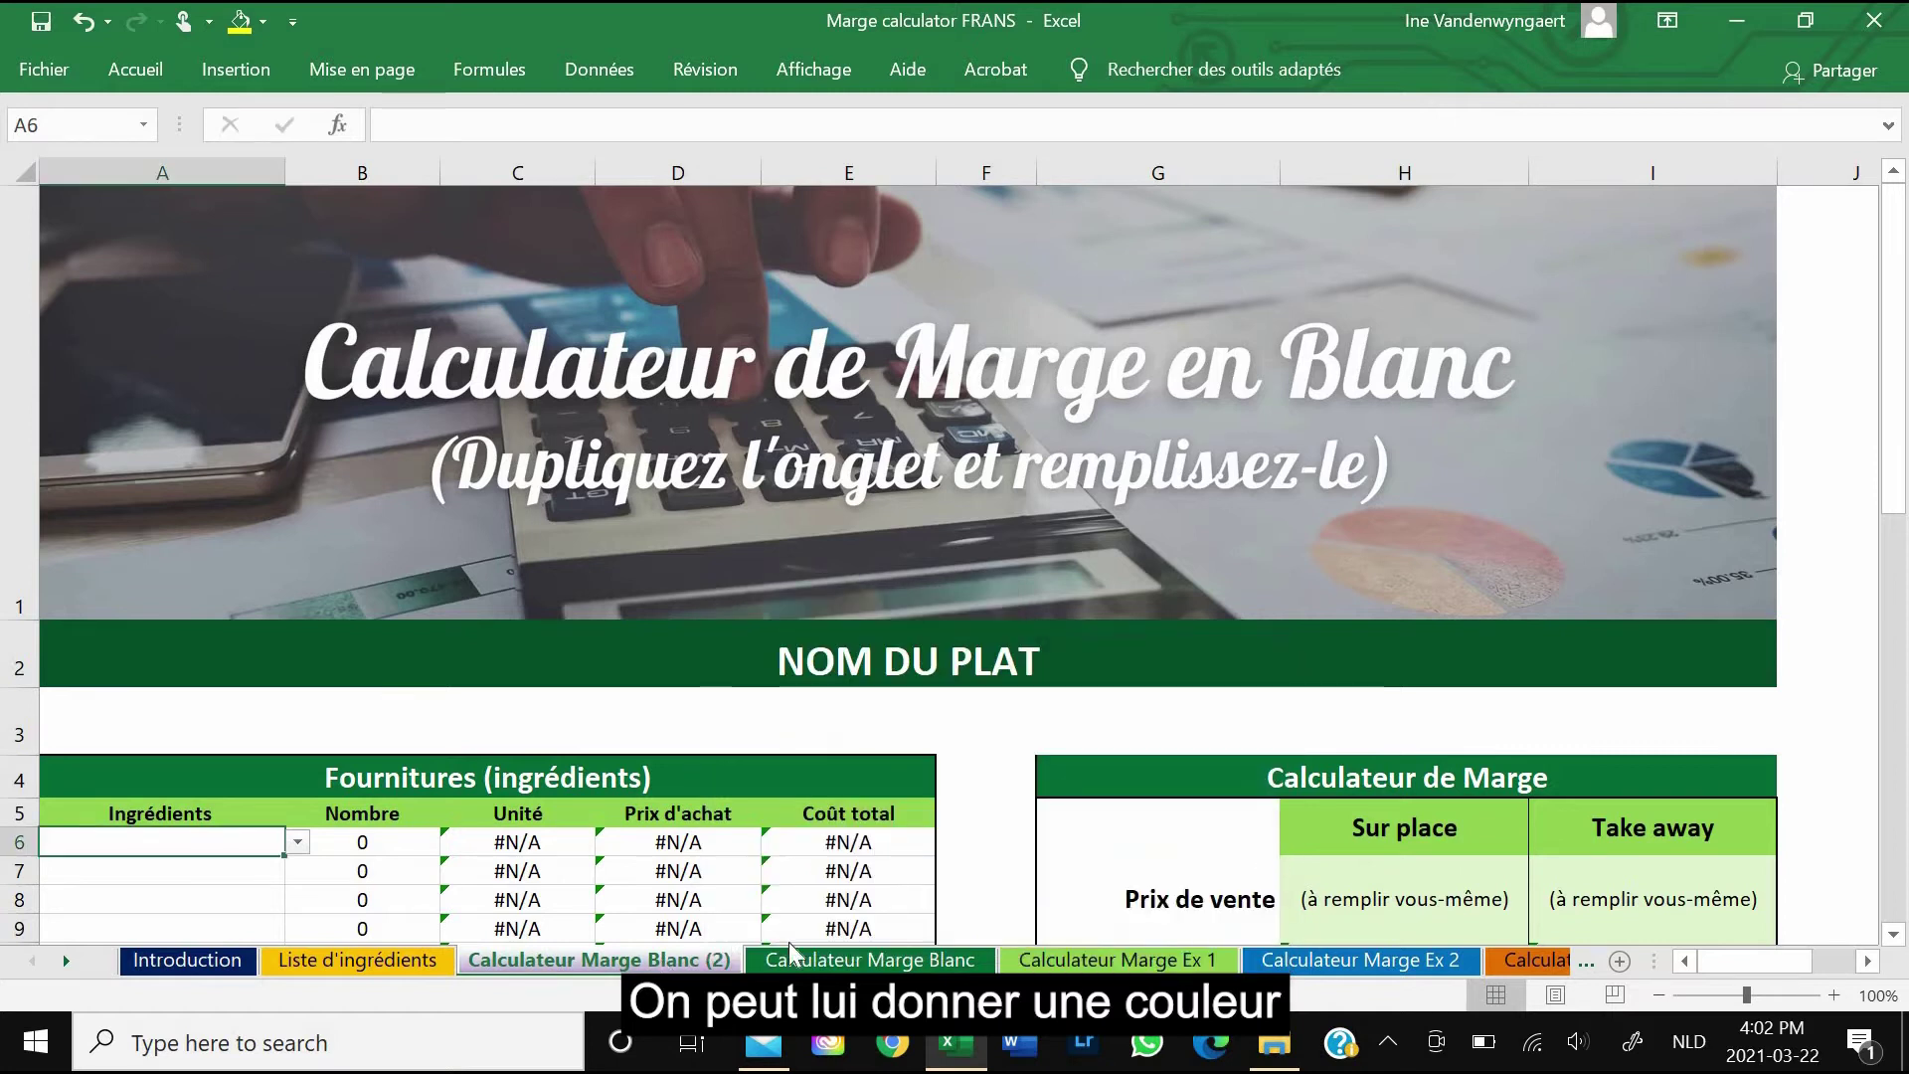
pyautogui.moveTo(791, 953); pyautogui.dragTo(991, 935)
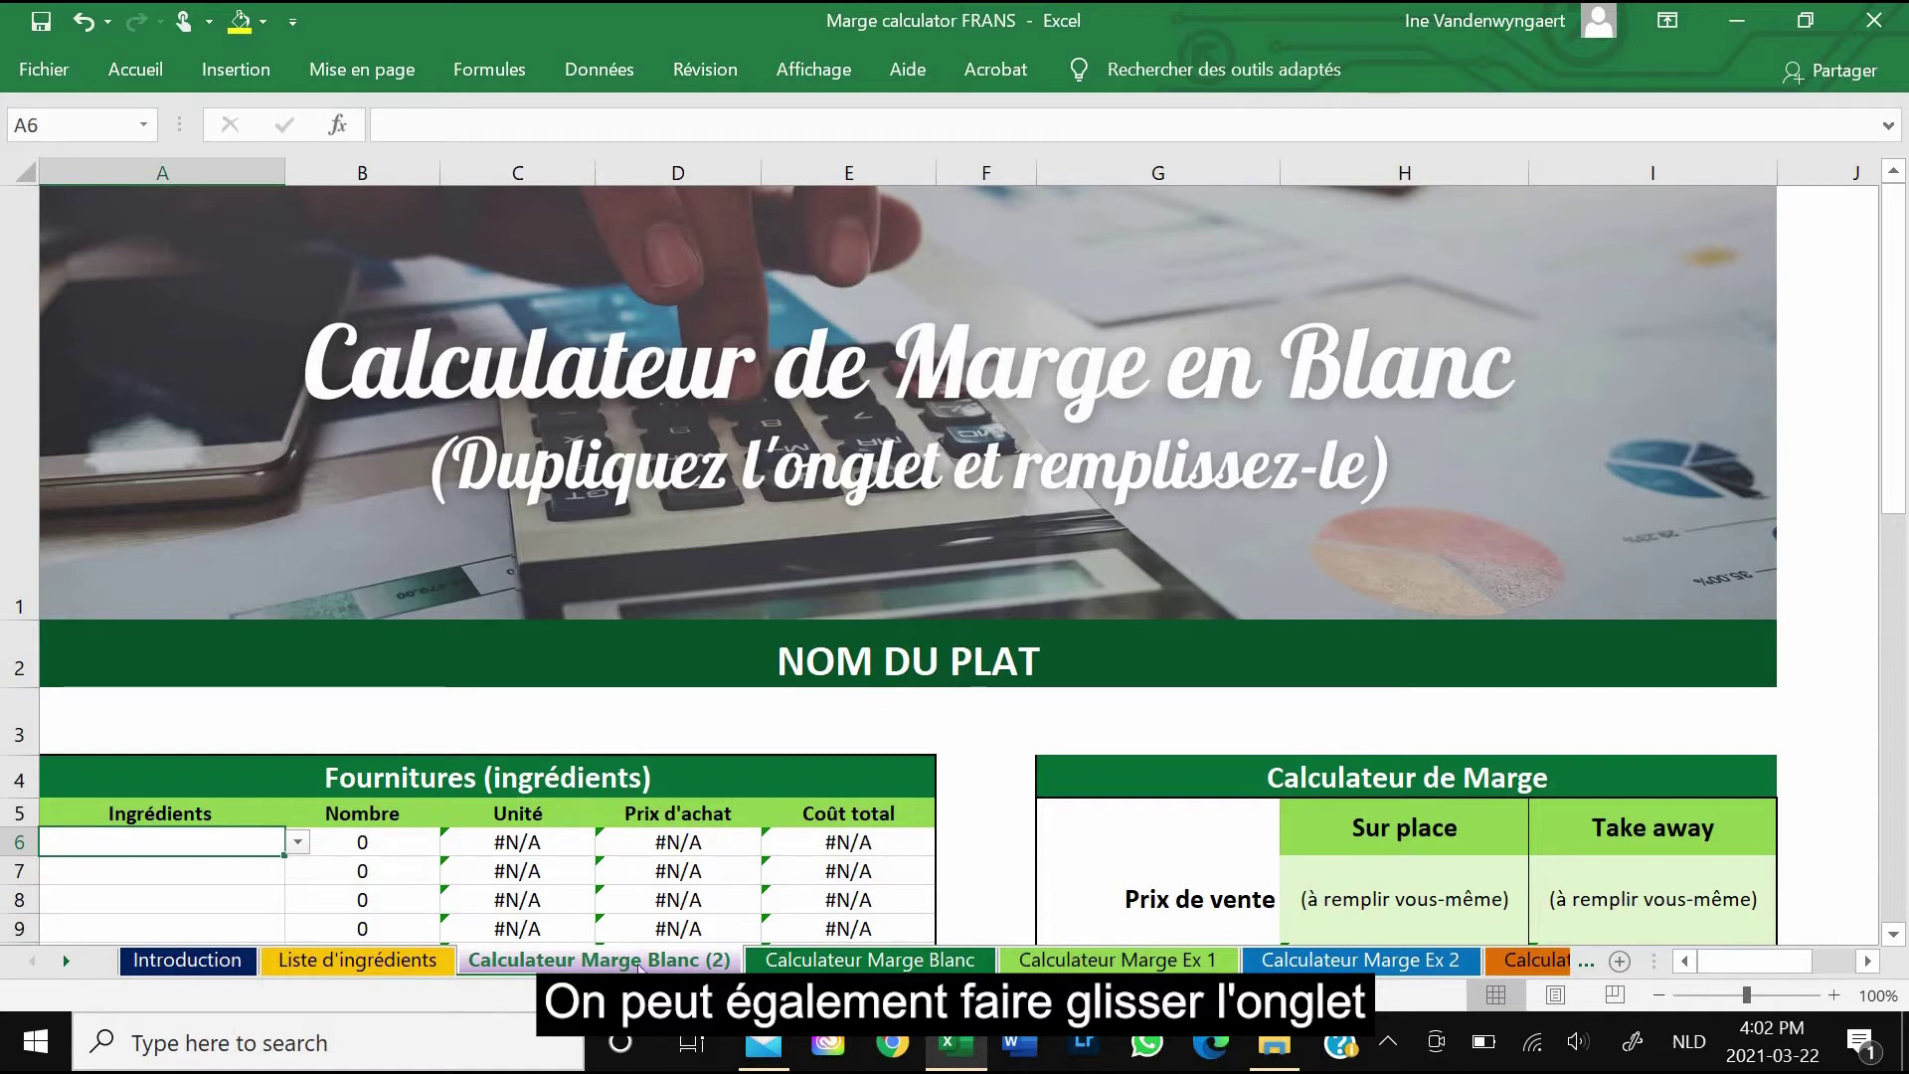
pyautogui.moveTo(897, 940); pyautogui.dragTo(1000, 953)
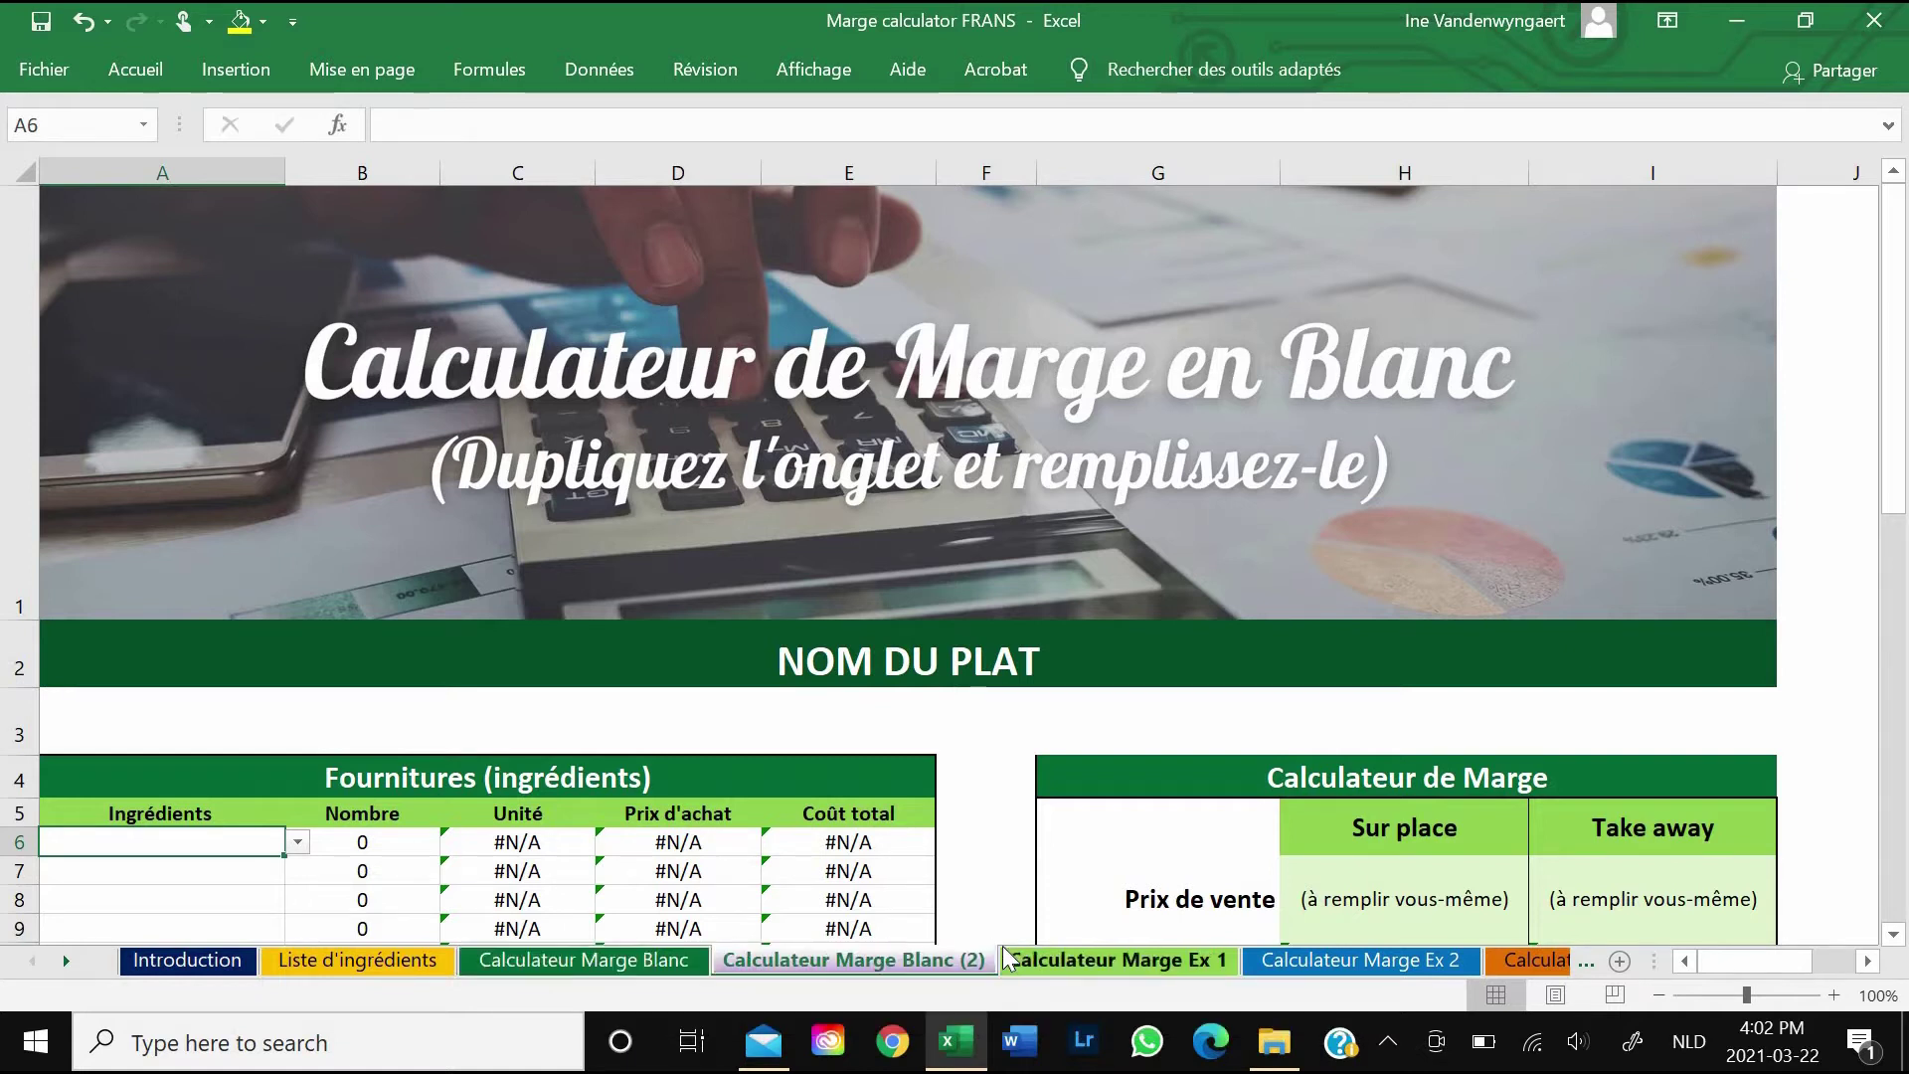
# Rename the copied sheet as Hamburger Americain
pyautogui.doubleClick(912, 961)
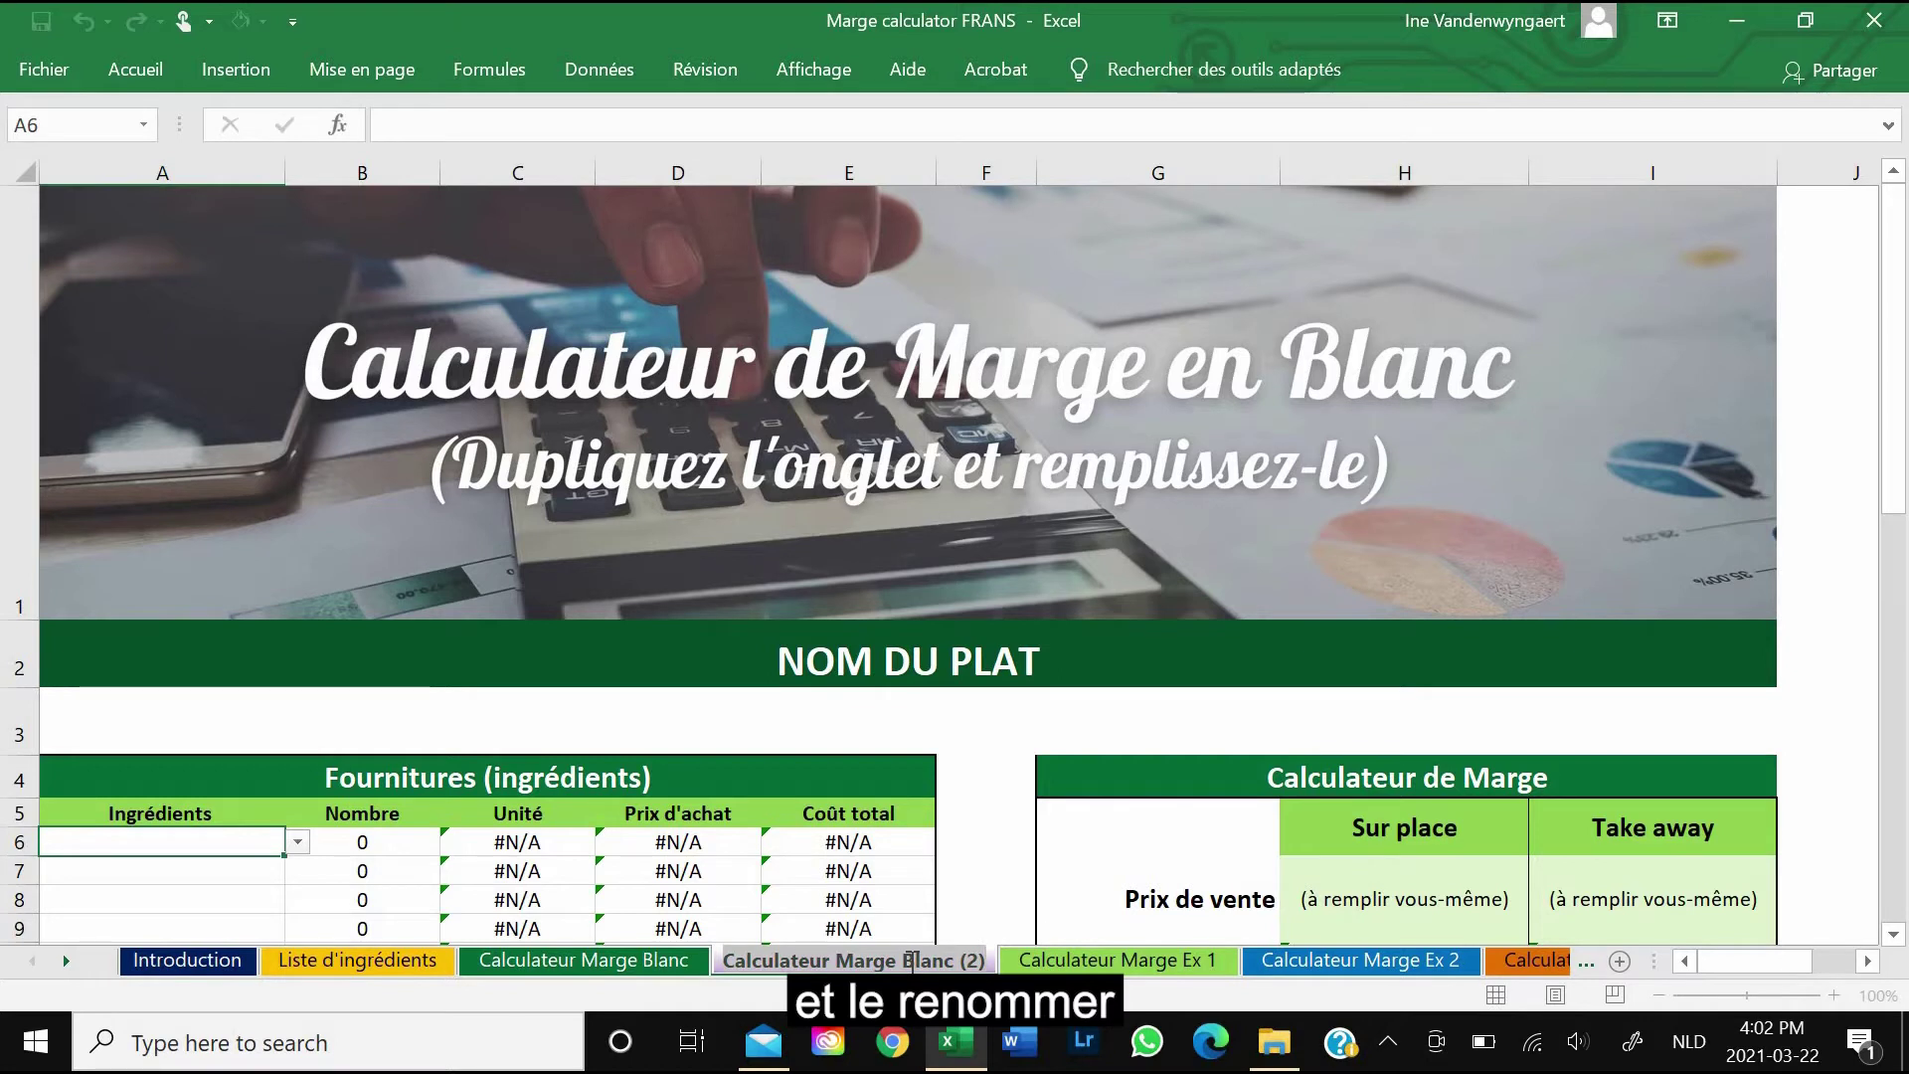
pyautogui.write('Hamburger')
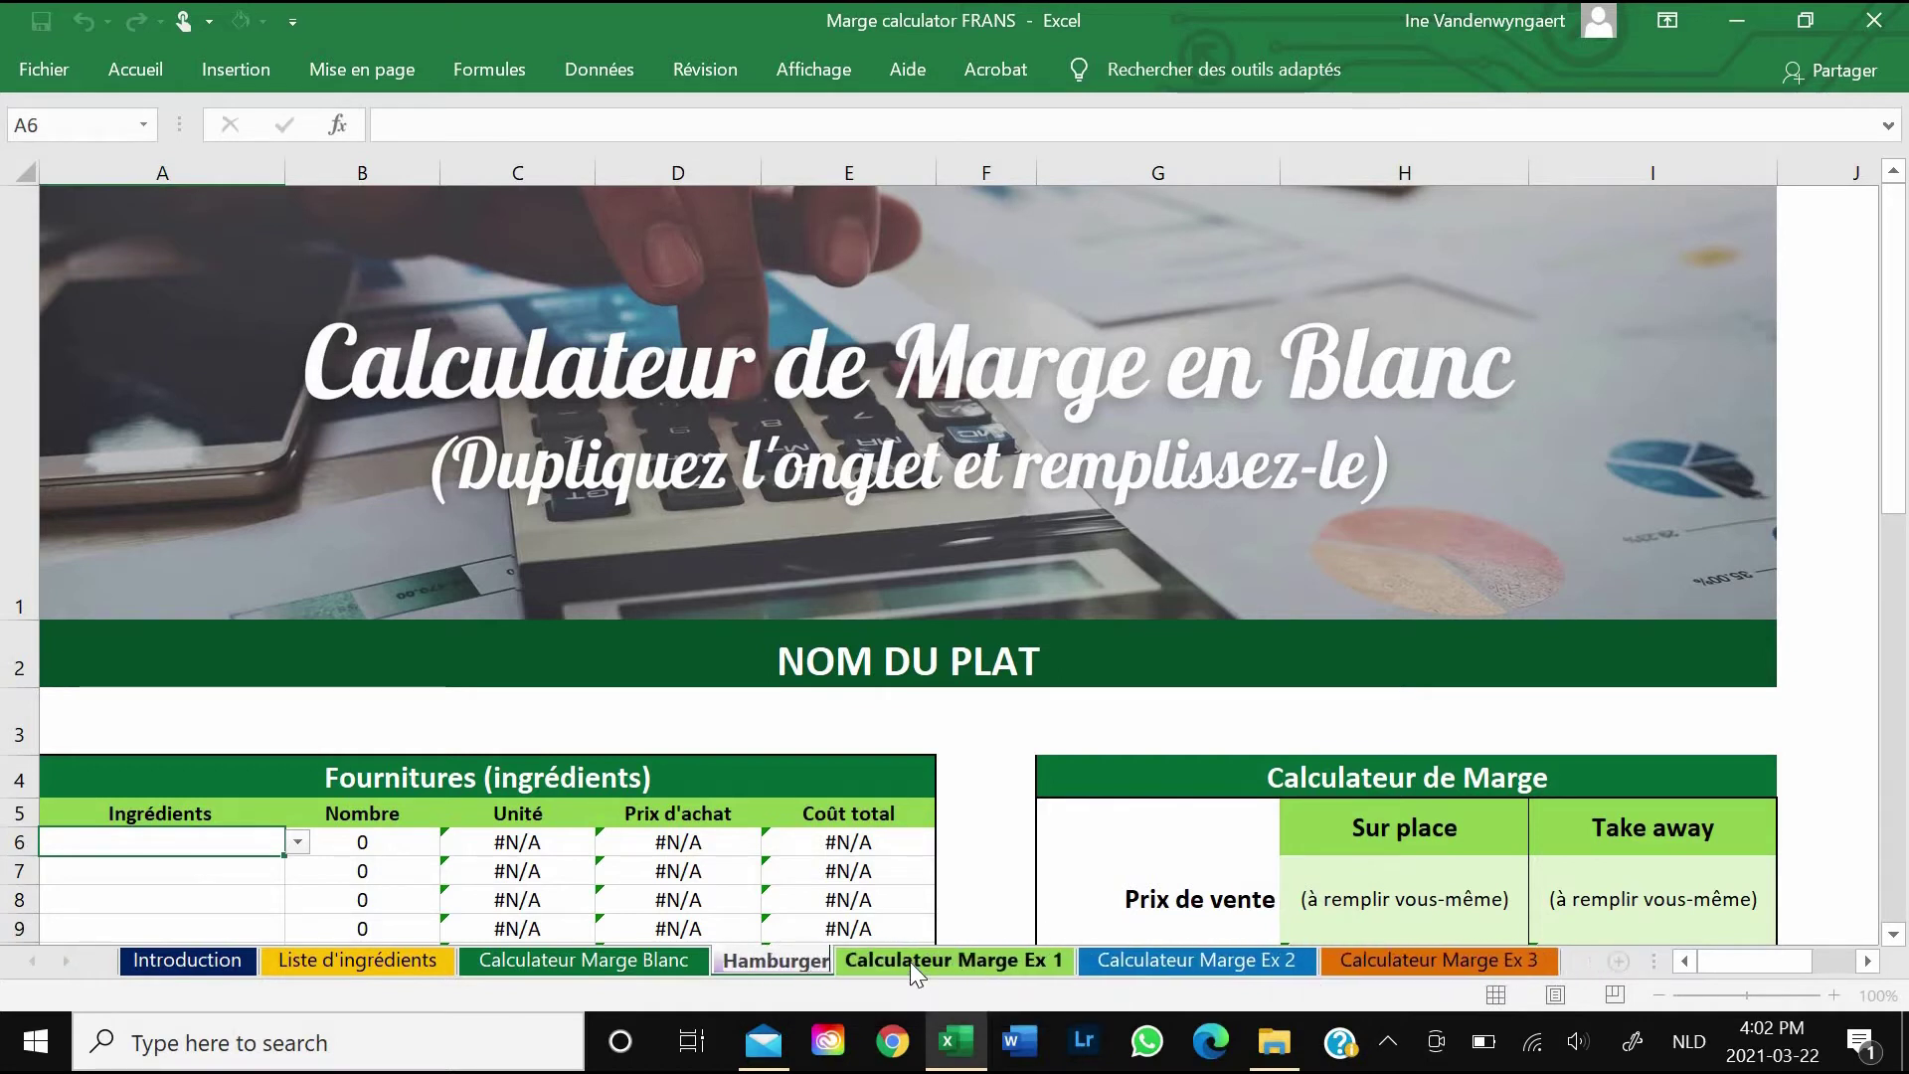
pyautogui.write(' Americain')
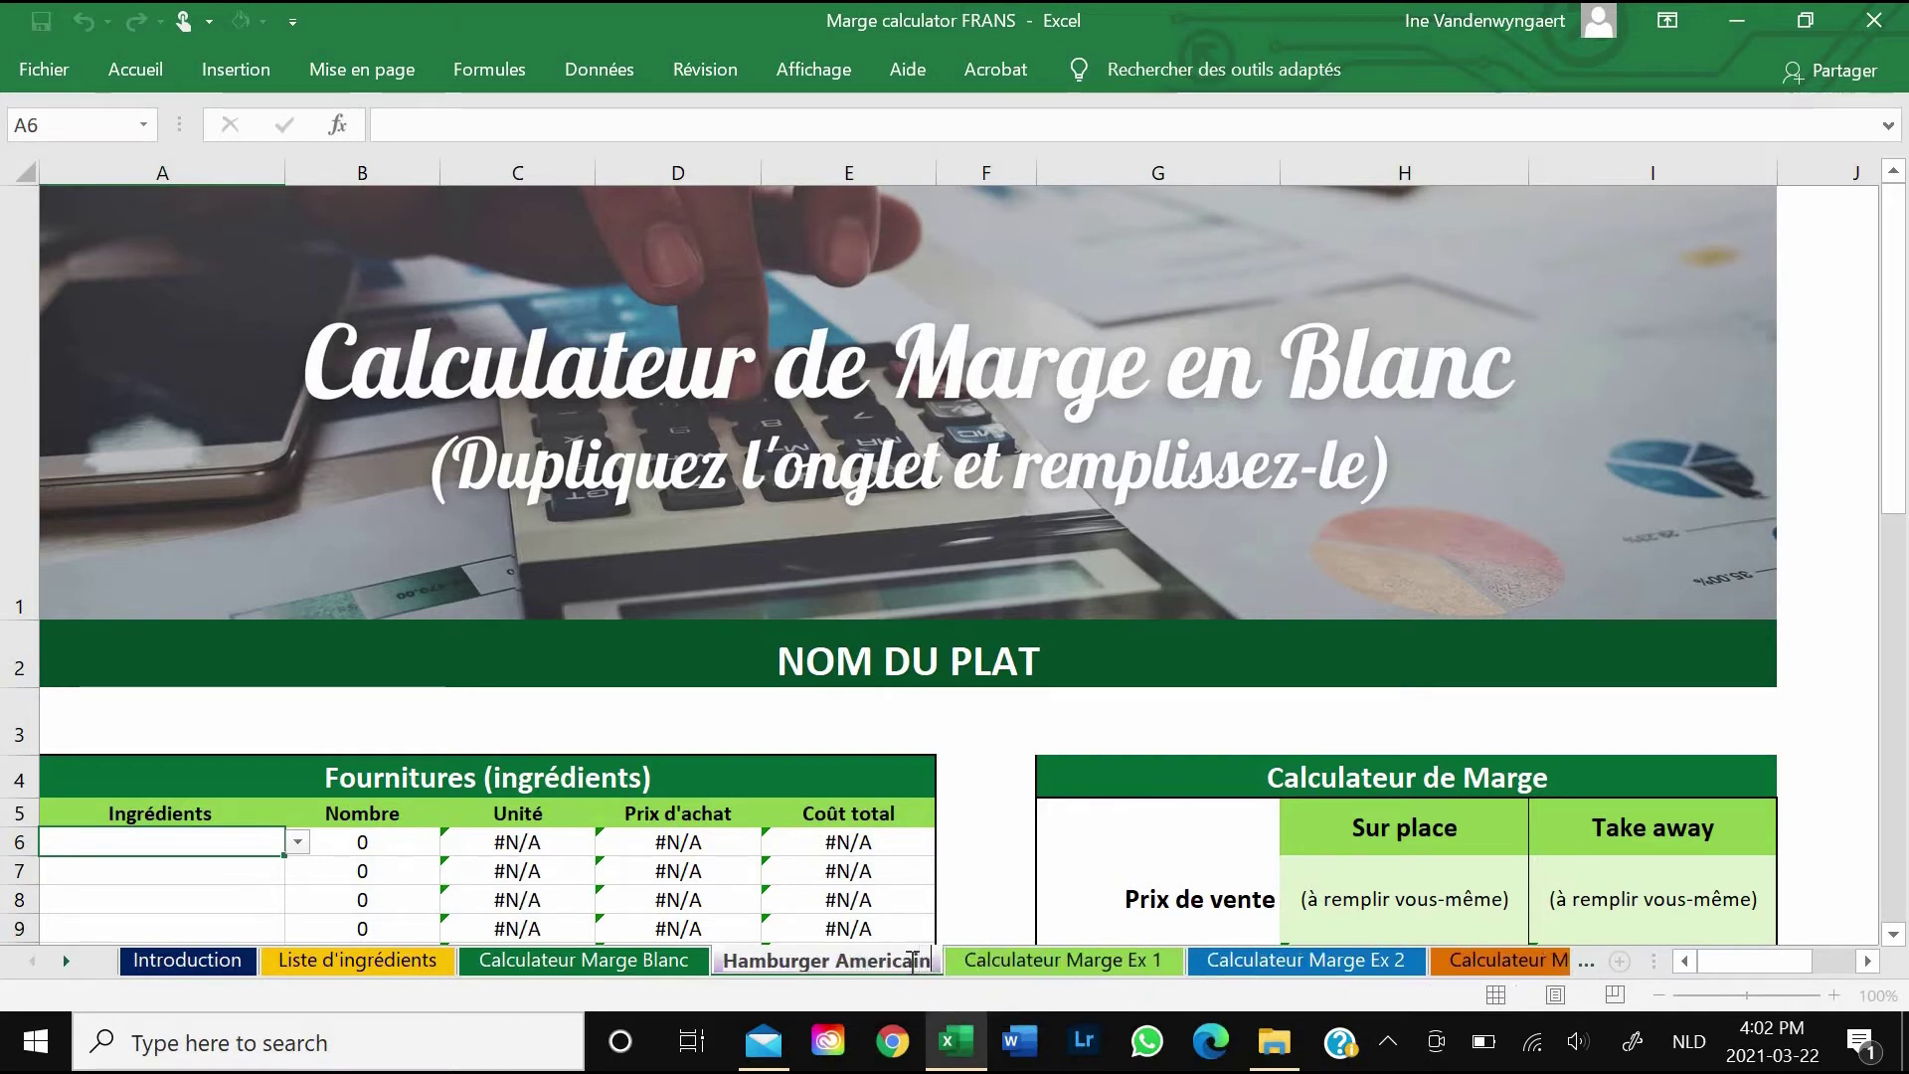
pyautogui.press('Return')
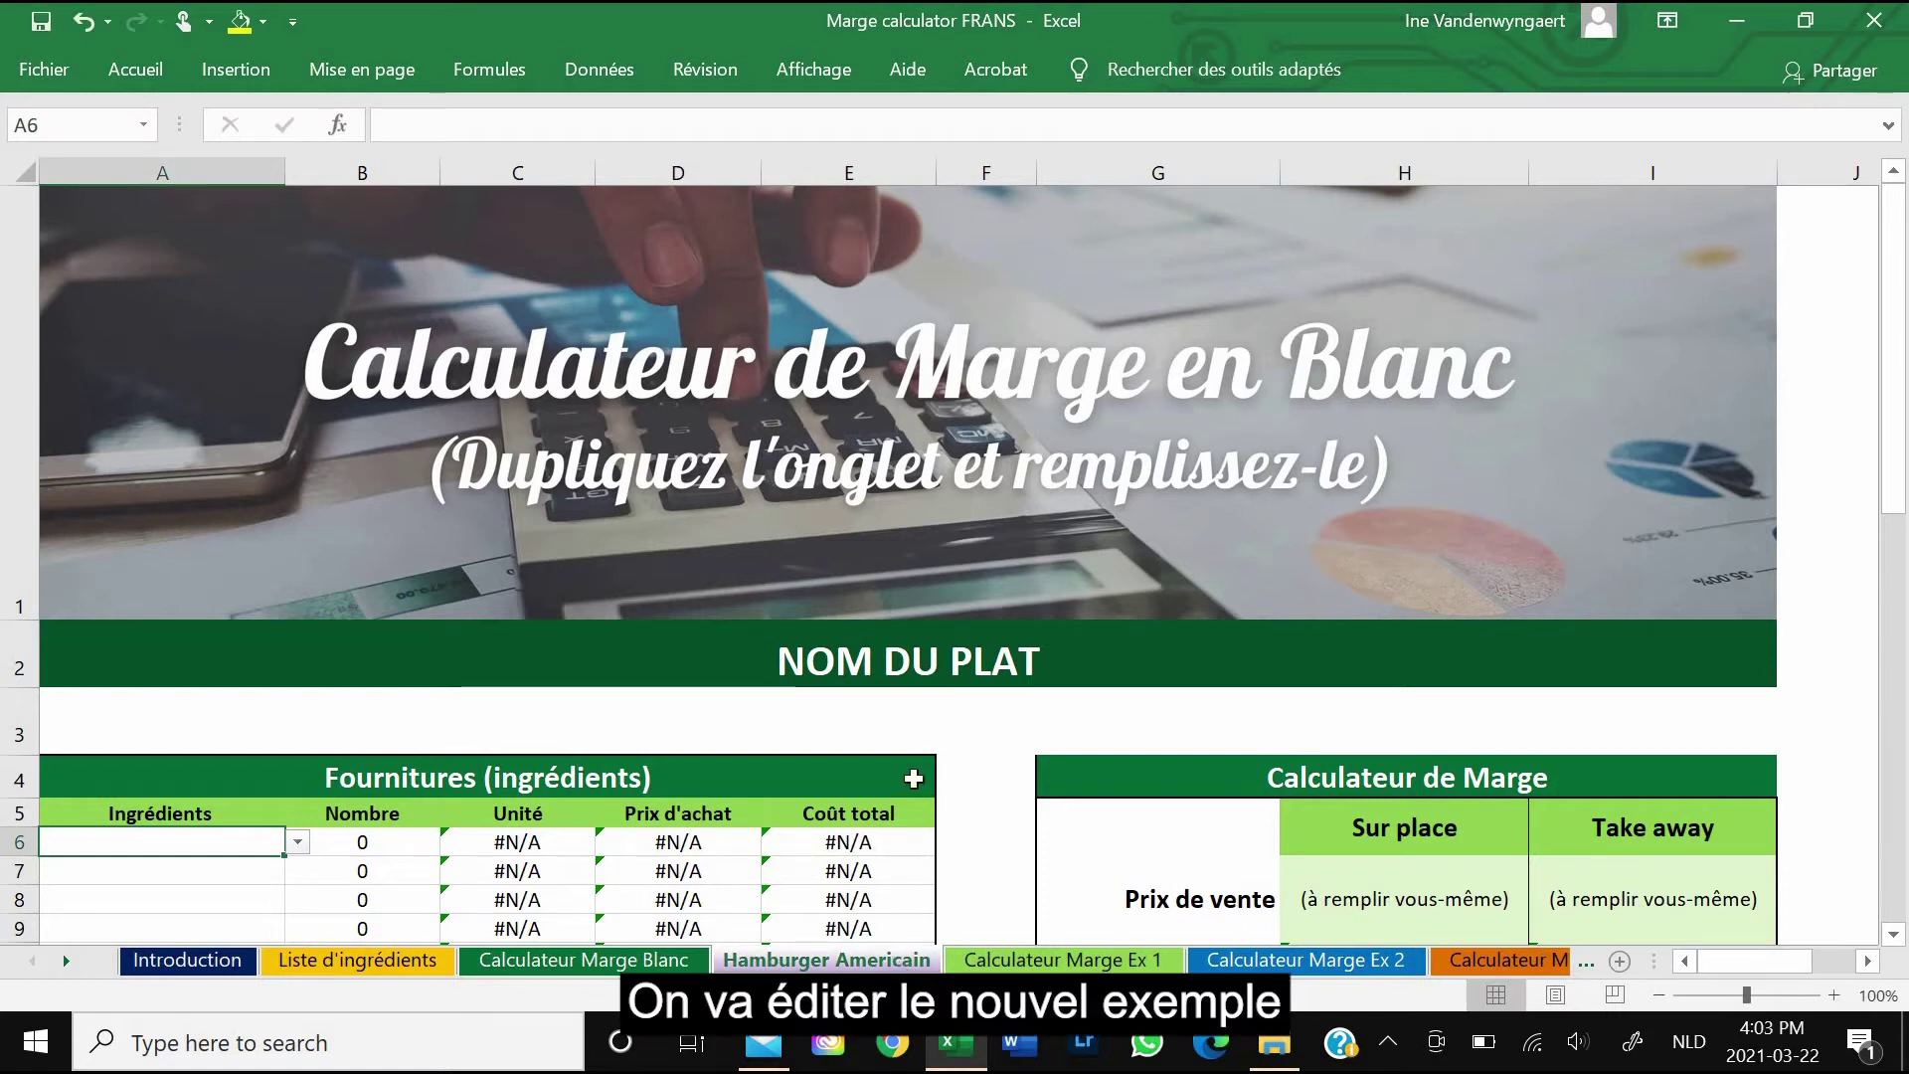
# Replace the dish name placeholder NOM DU PLAT in row 2 with HAMBURGER AMERICAIN
pyautogui.click(980, 680)
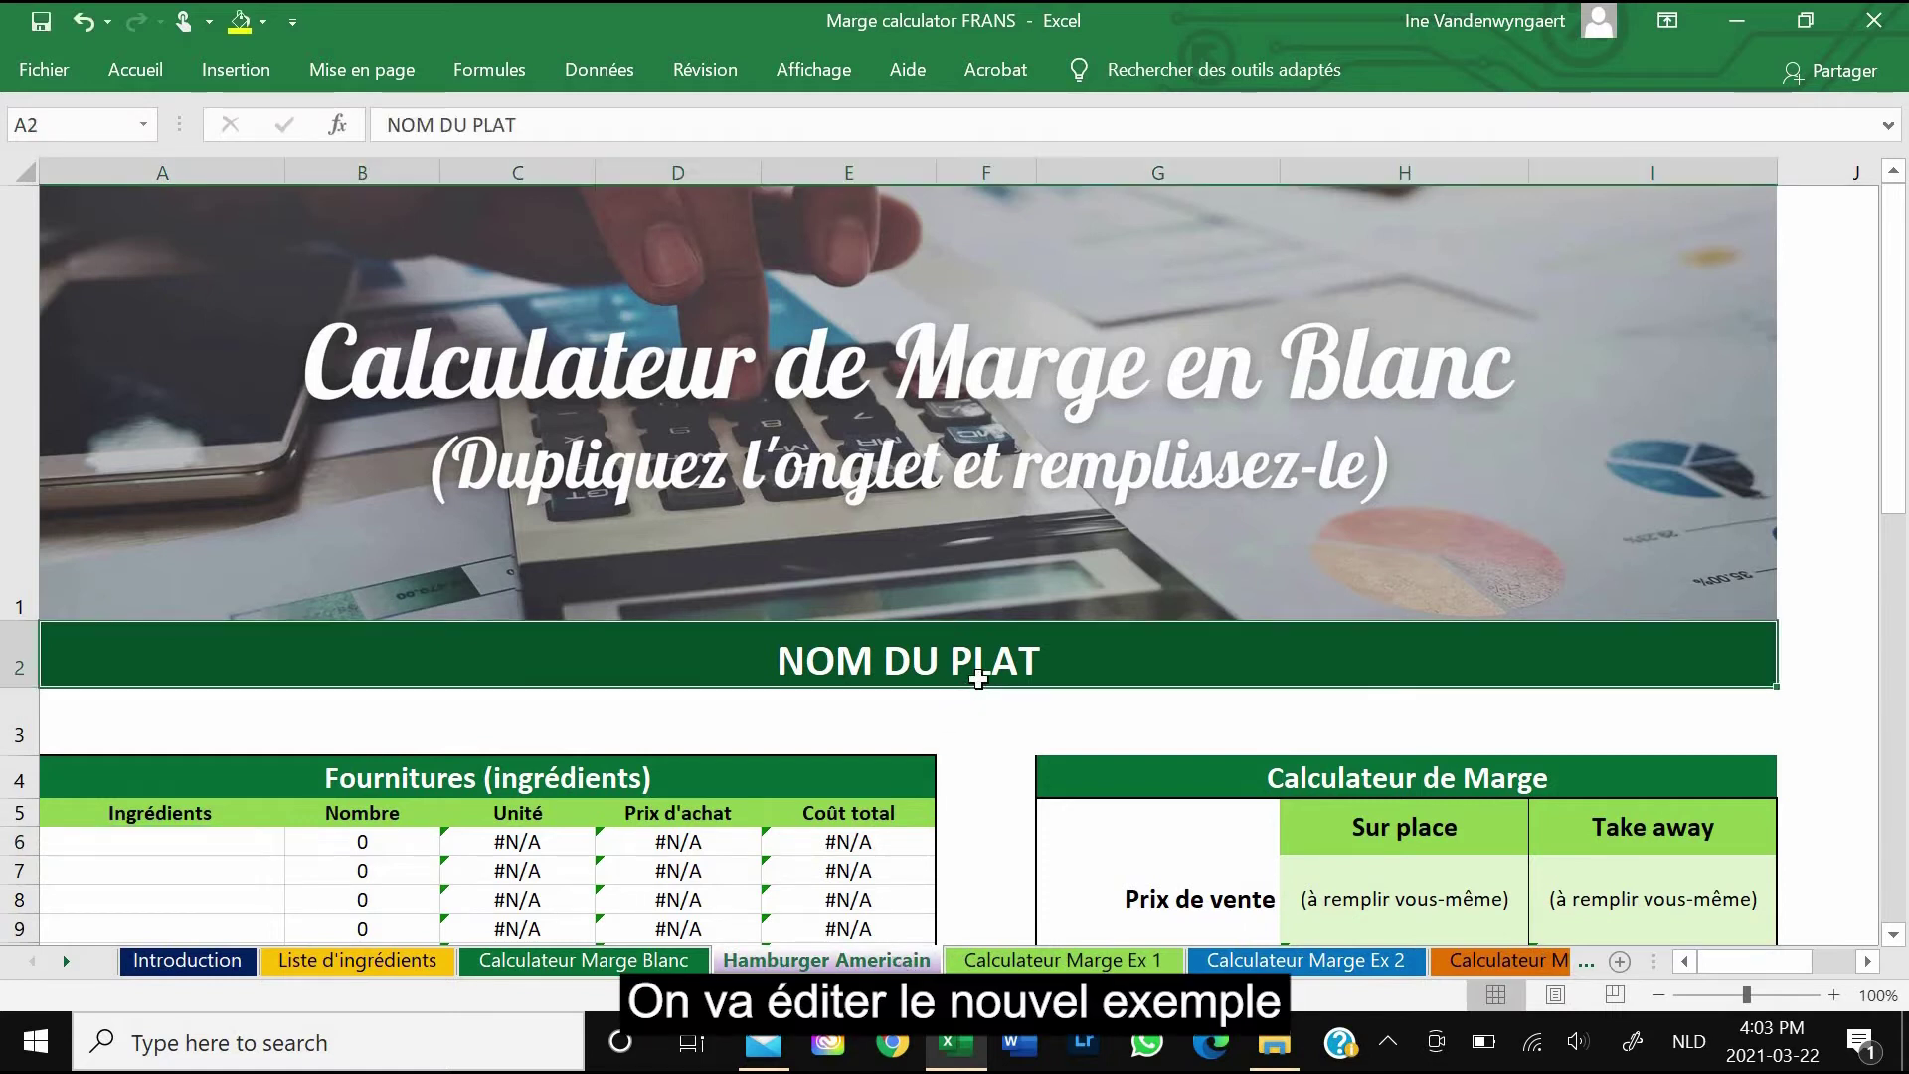
pyautogui.doubleClick(1049, 649)
pyautogui.press('BackSpace')
pyautogui.press('BackSpace')
pyautogui.press('BackSpace')
pyautogui.press('BackSpace')
pyautogui.press('BackSpace')
pyautogui.press('BackSpace')
pyautogui.press('BackSpace')
pyautogui.press('BackSpace')
pyautogui.press('BackSpace')
pyautogui.press('BackSpace')
pyautogui.press('BackSpace')
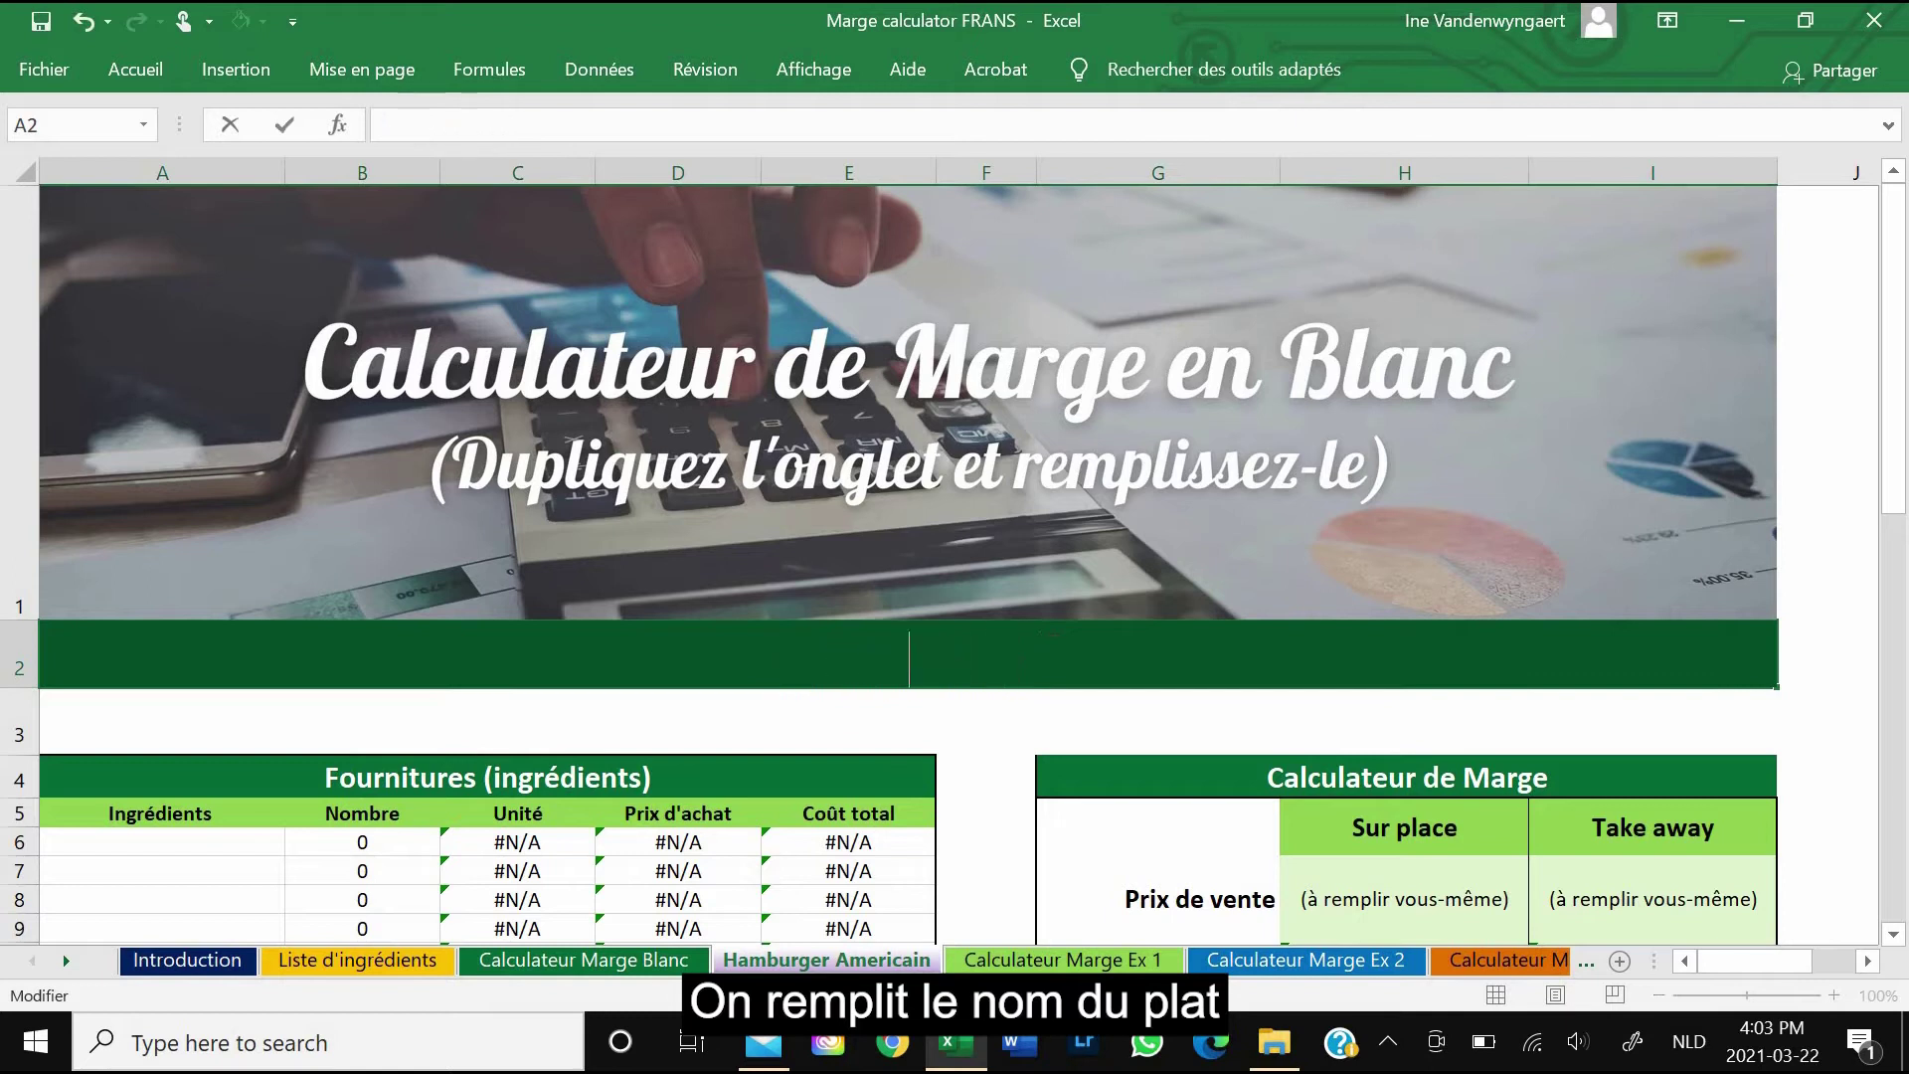
pyautogui.write('HAMBUR')
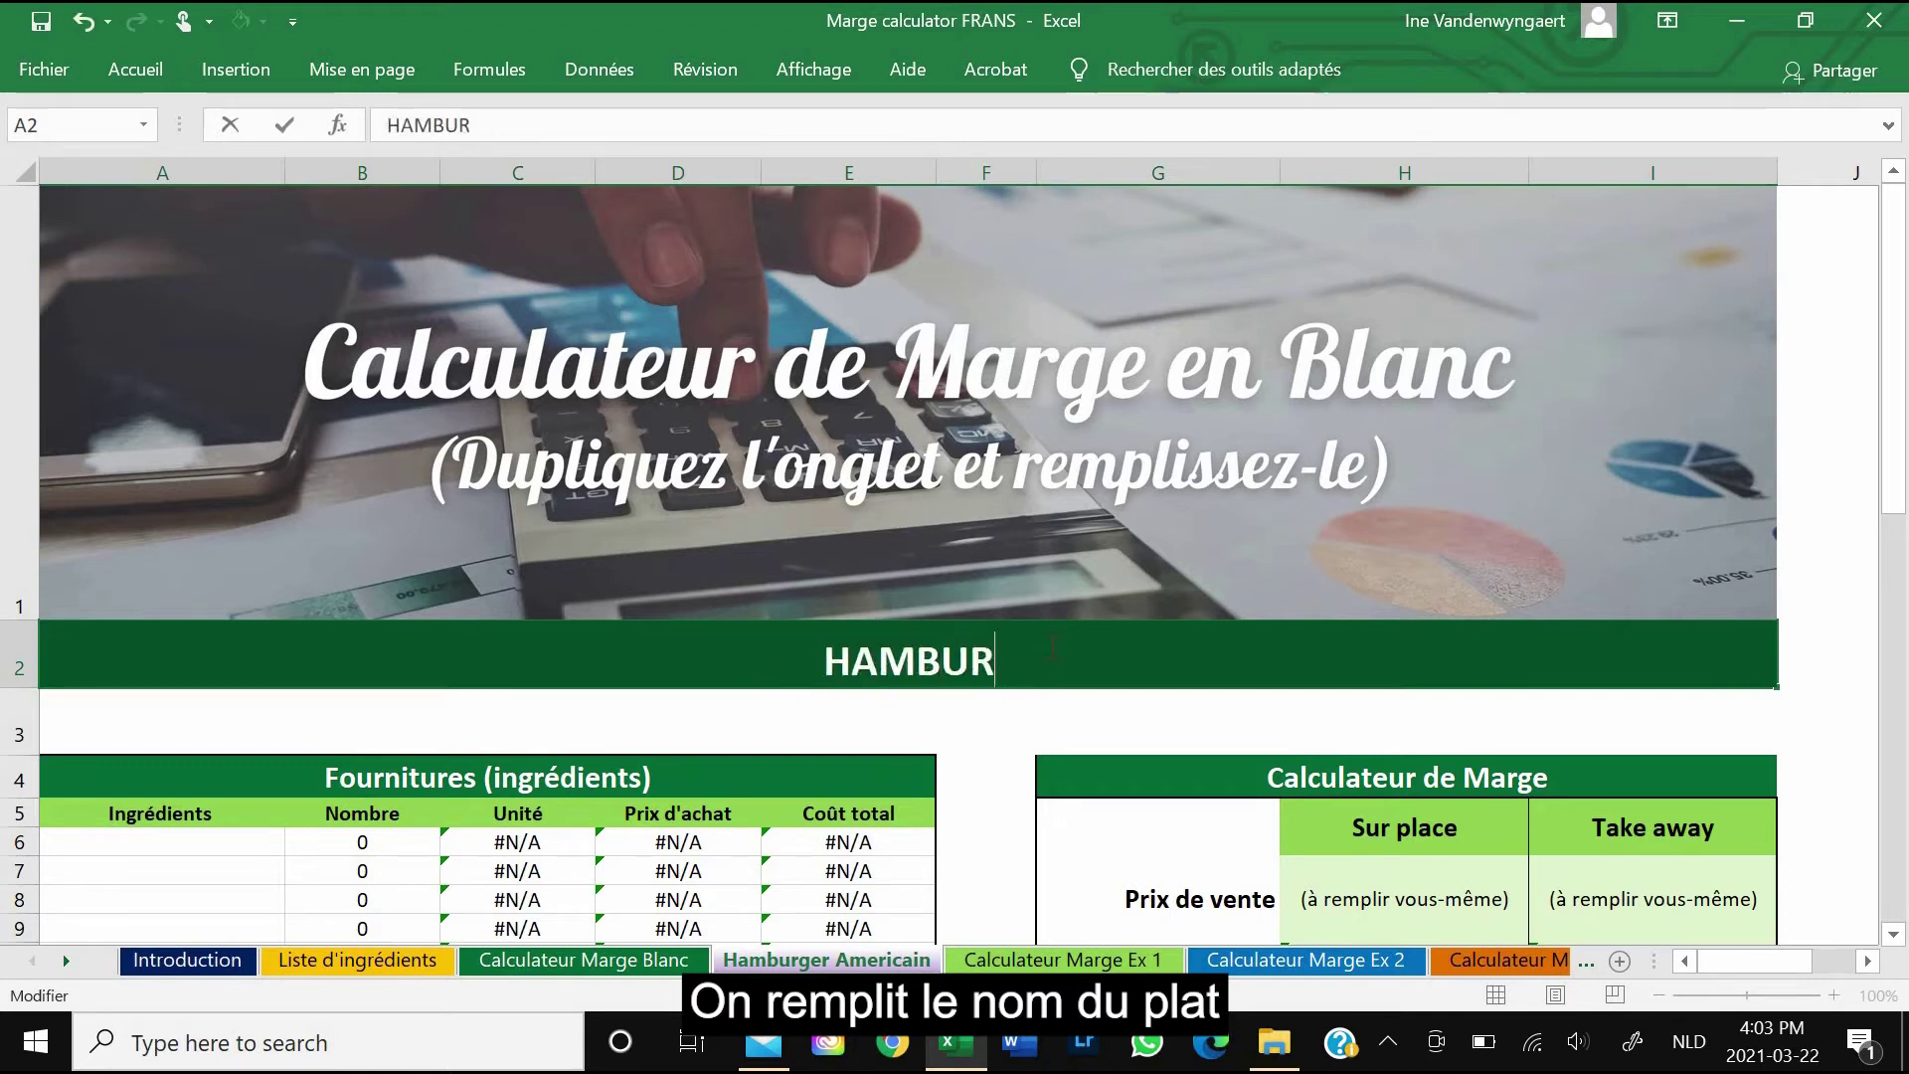
pyautogui.write('GER AMERICAIN')
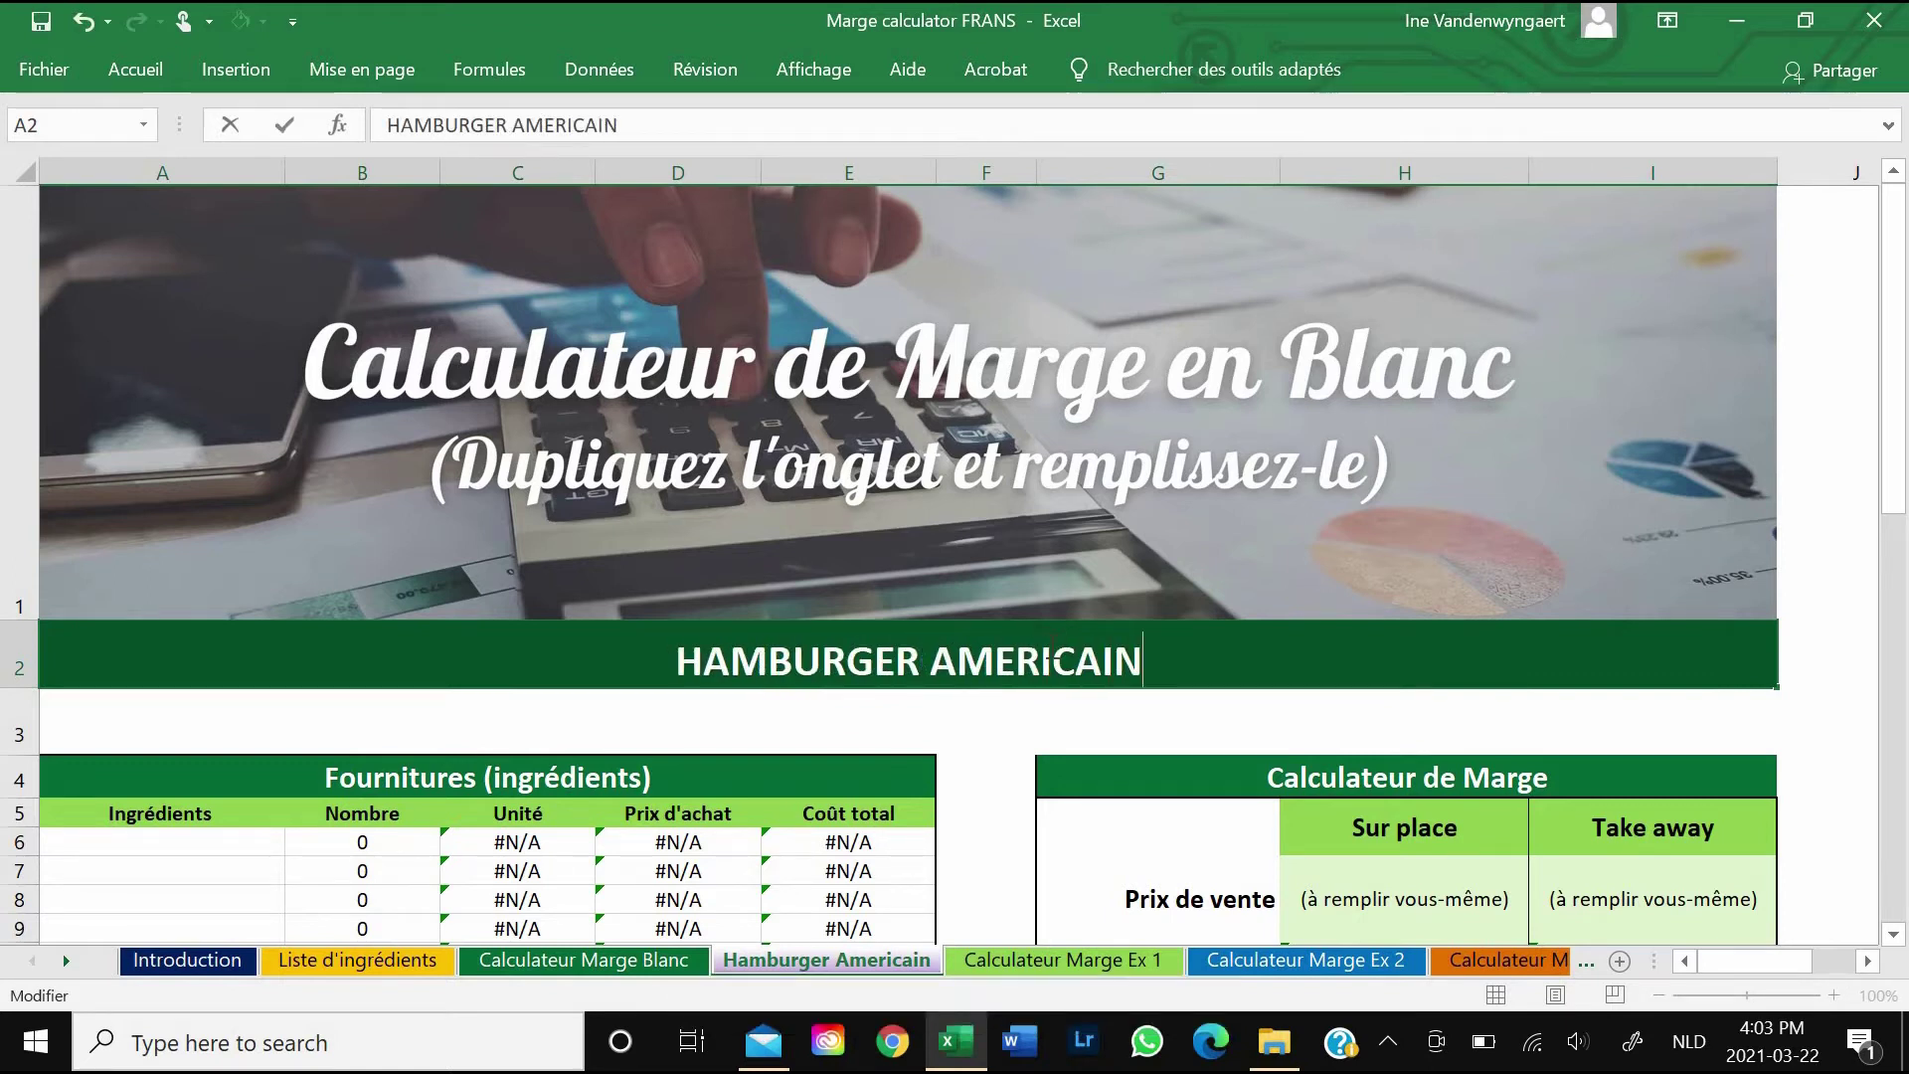
pyautogui.click(731, 726)
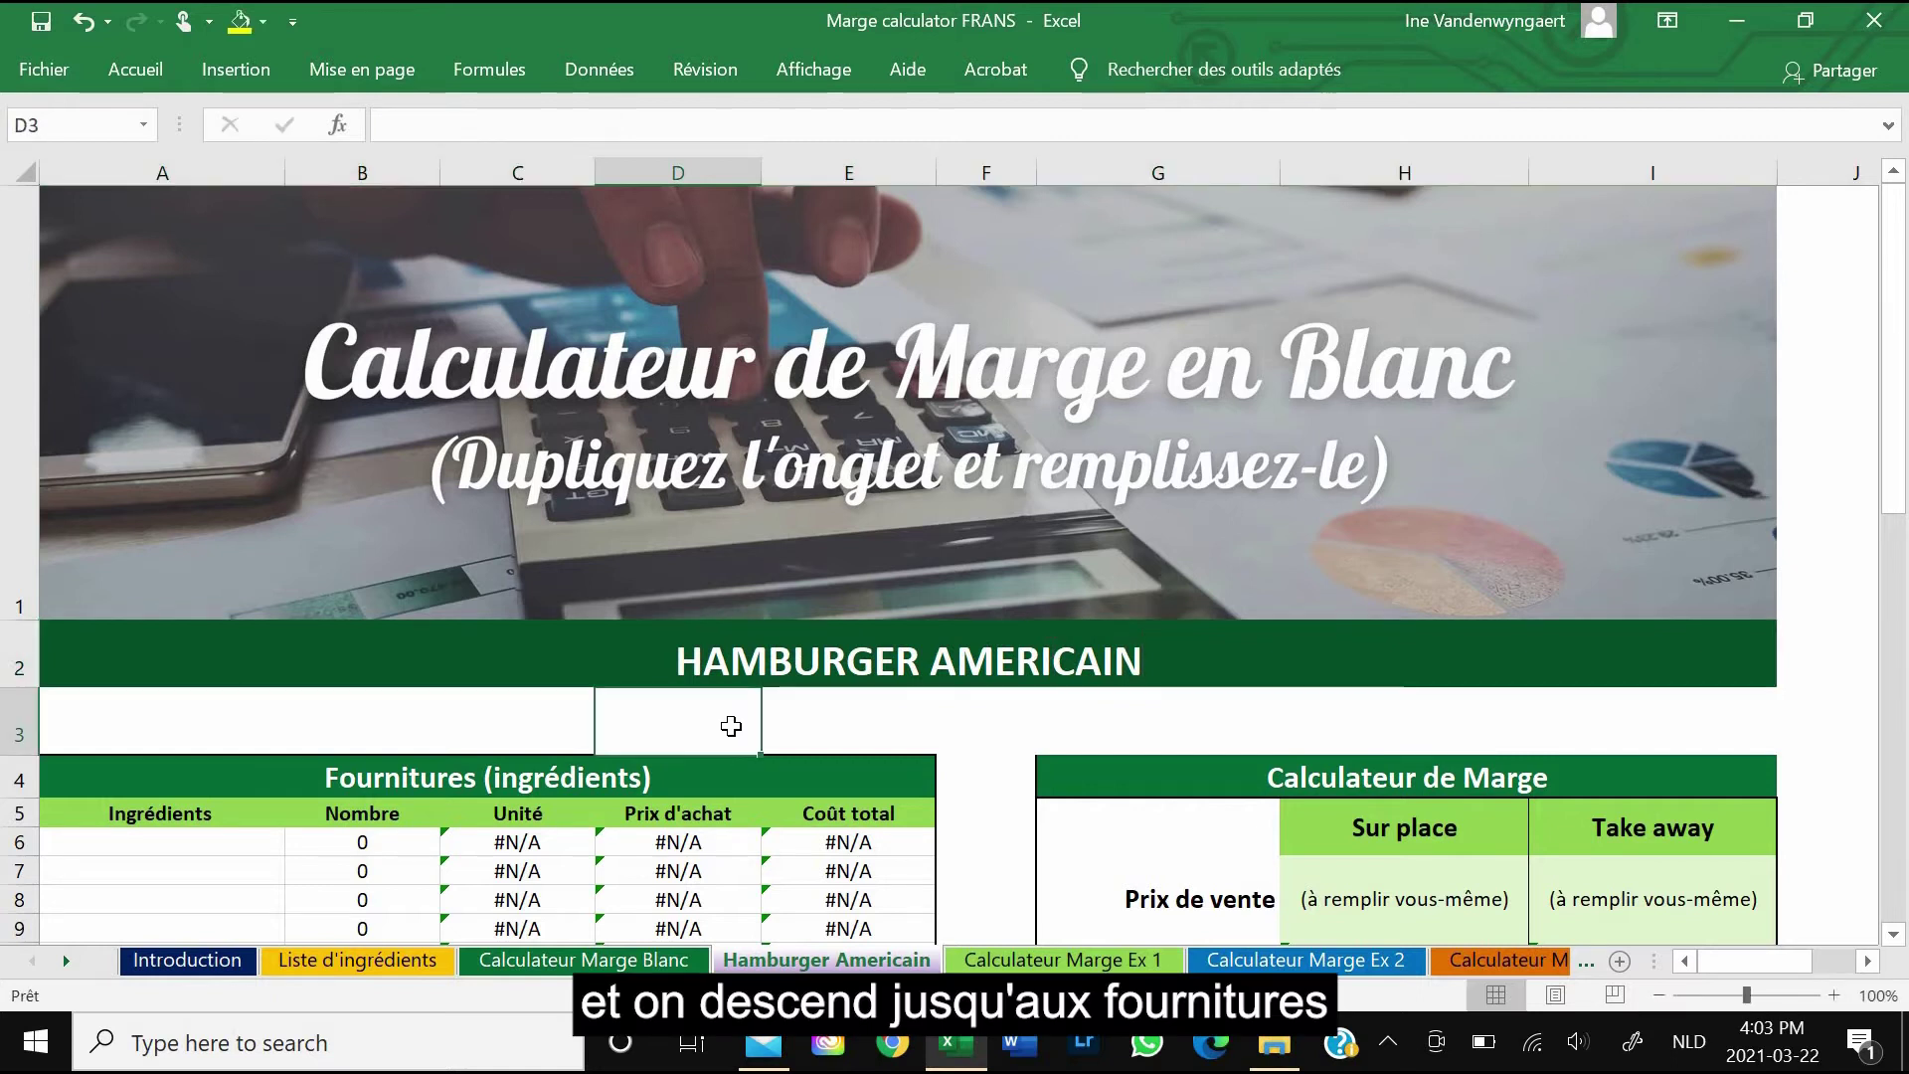
# Choose Cornichon from the ingredient list for row 6 of the Fournitures table
pyautogui.press('Down')
pyautogui.press('Down')
pyautogui.press('Down')
pyautogui.press('Down')
pyautogui.press('Down')
pyautogui.press('Down')
pyautogui.press('Down')
pyautogui.press('Down')
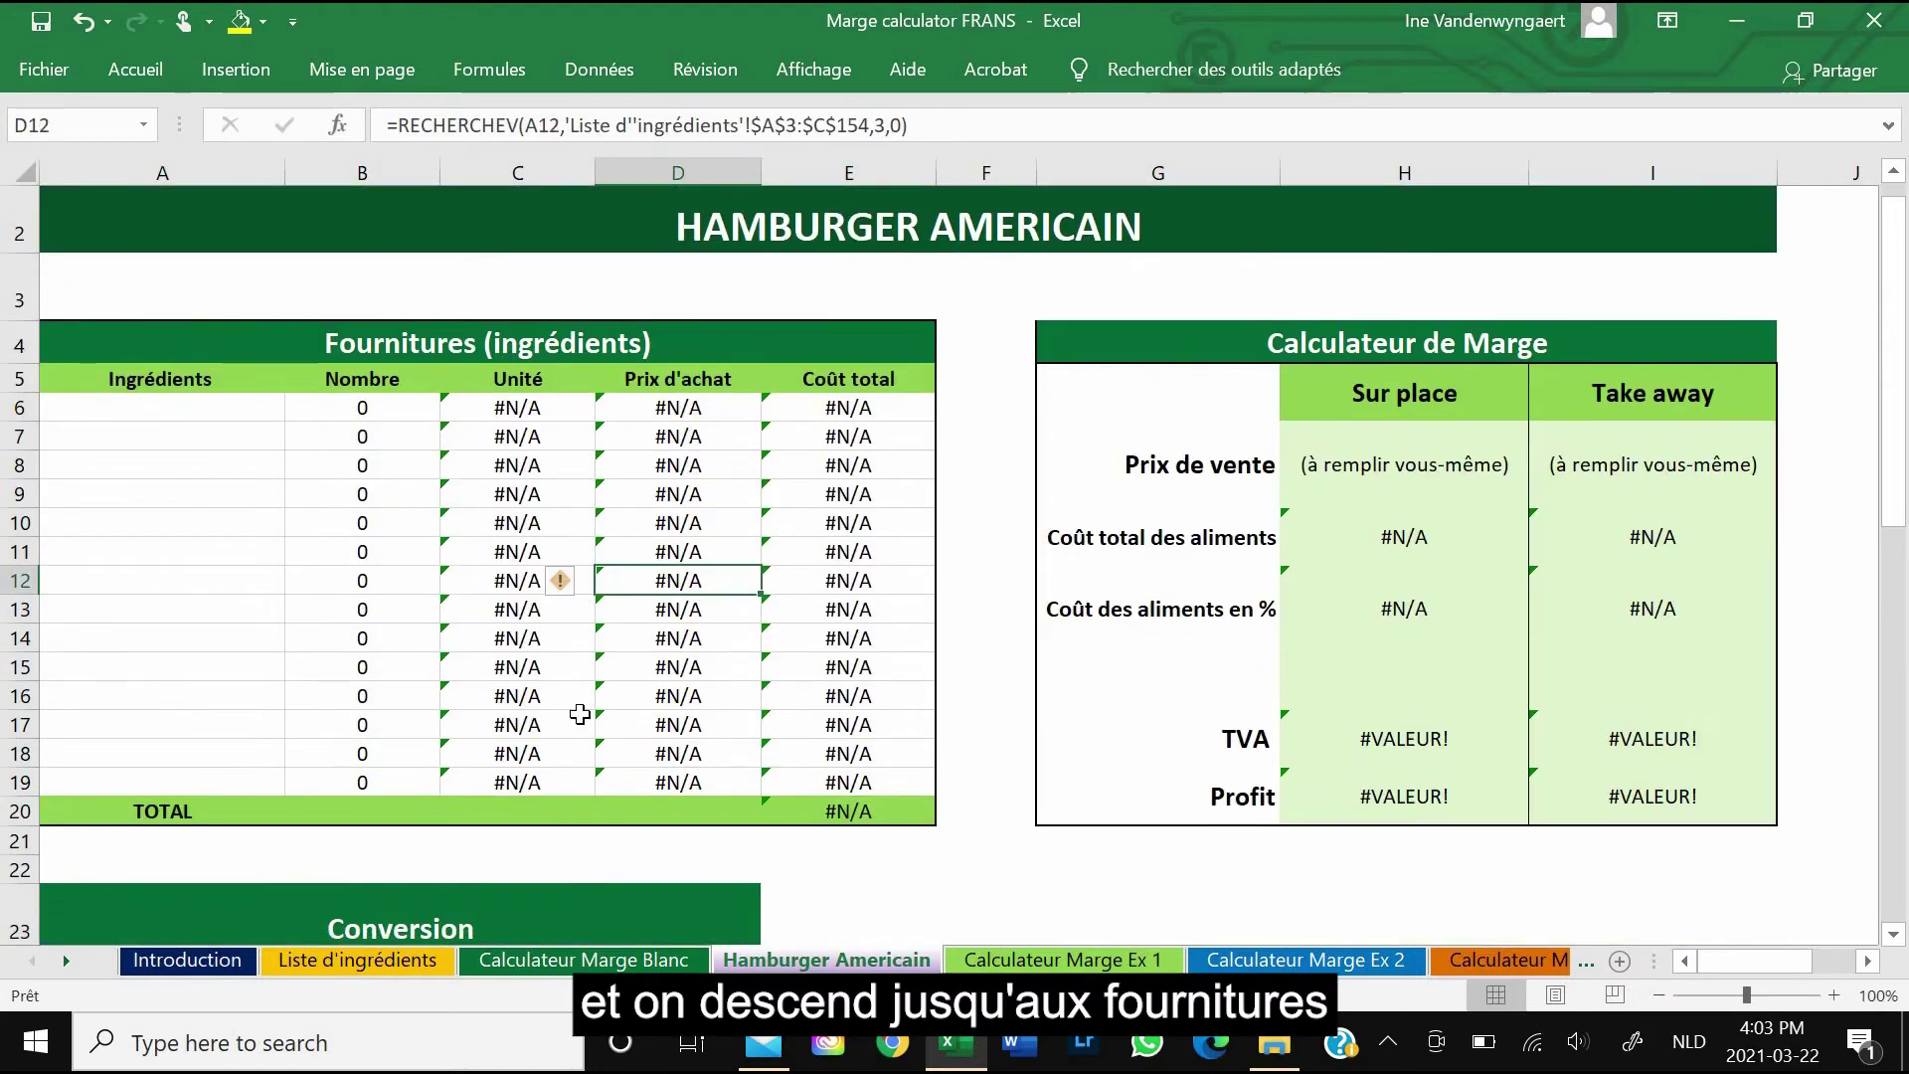
pyautogui.click(246, 412)
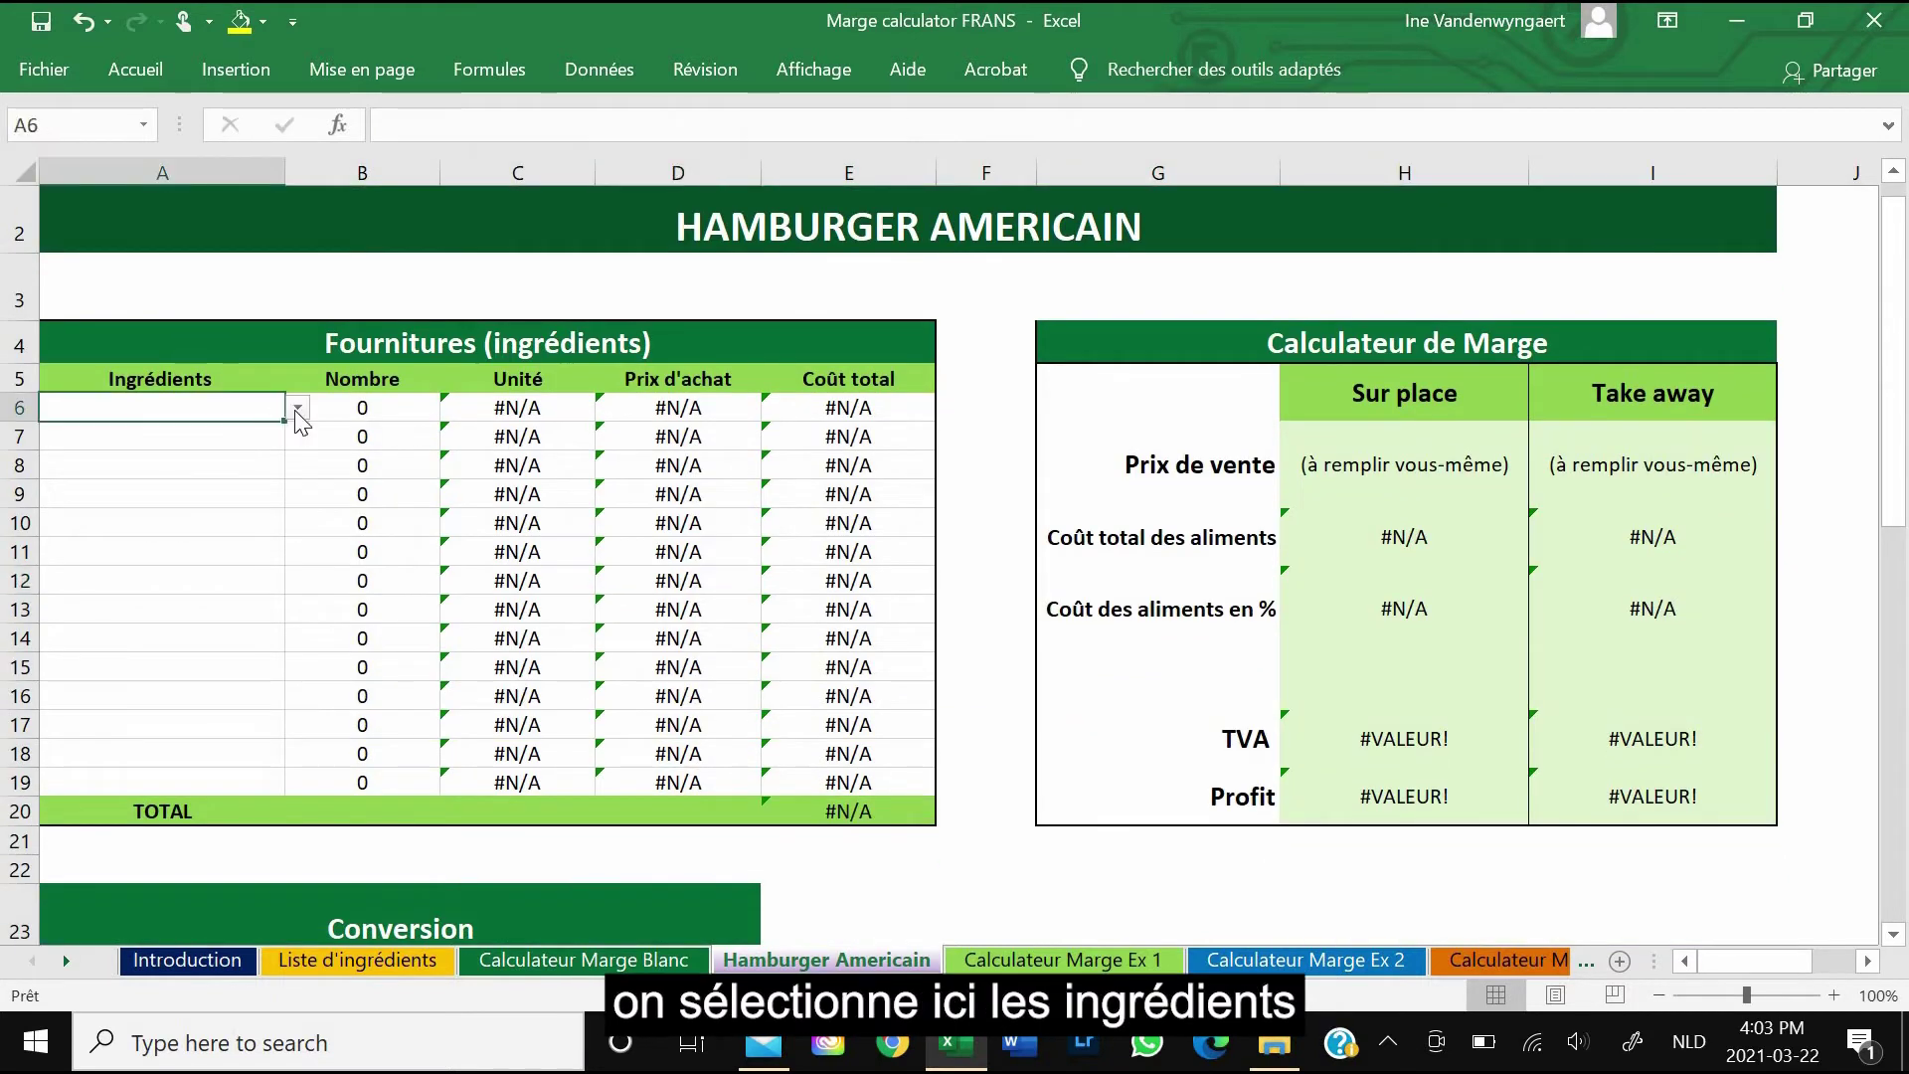
pyautogui.click(298, 410)
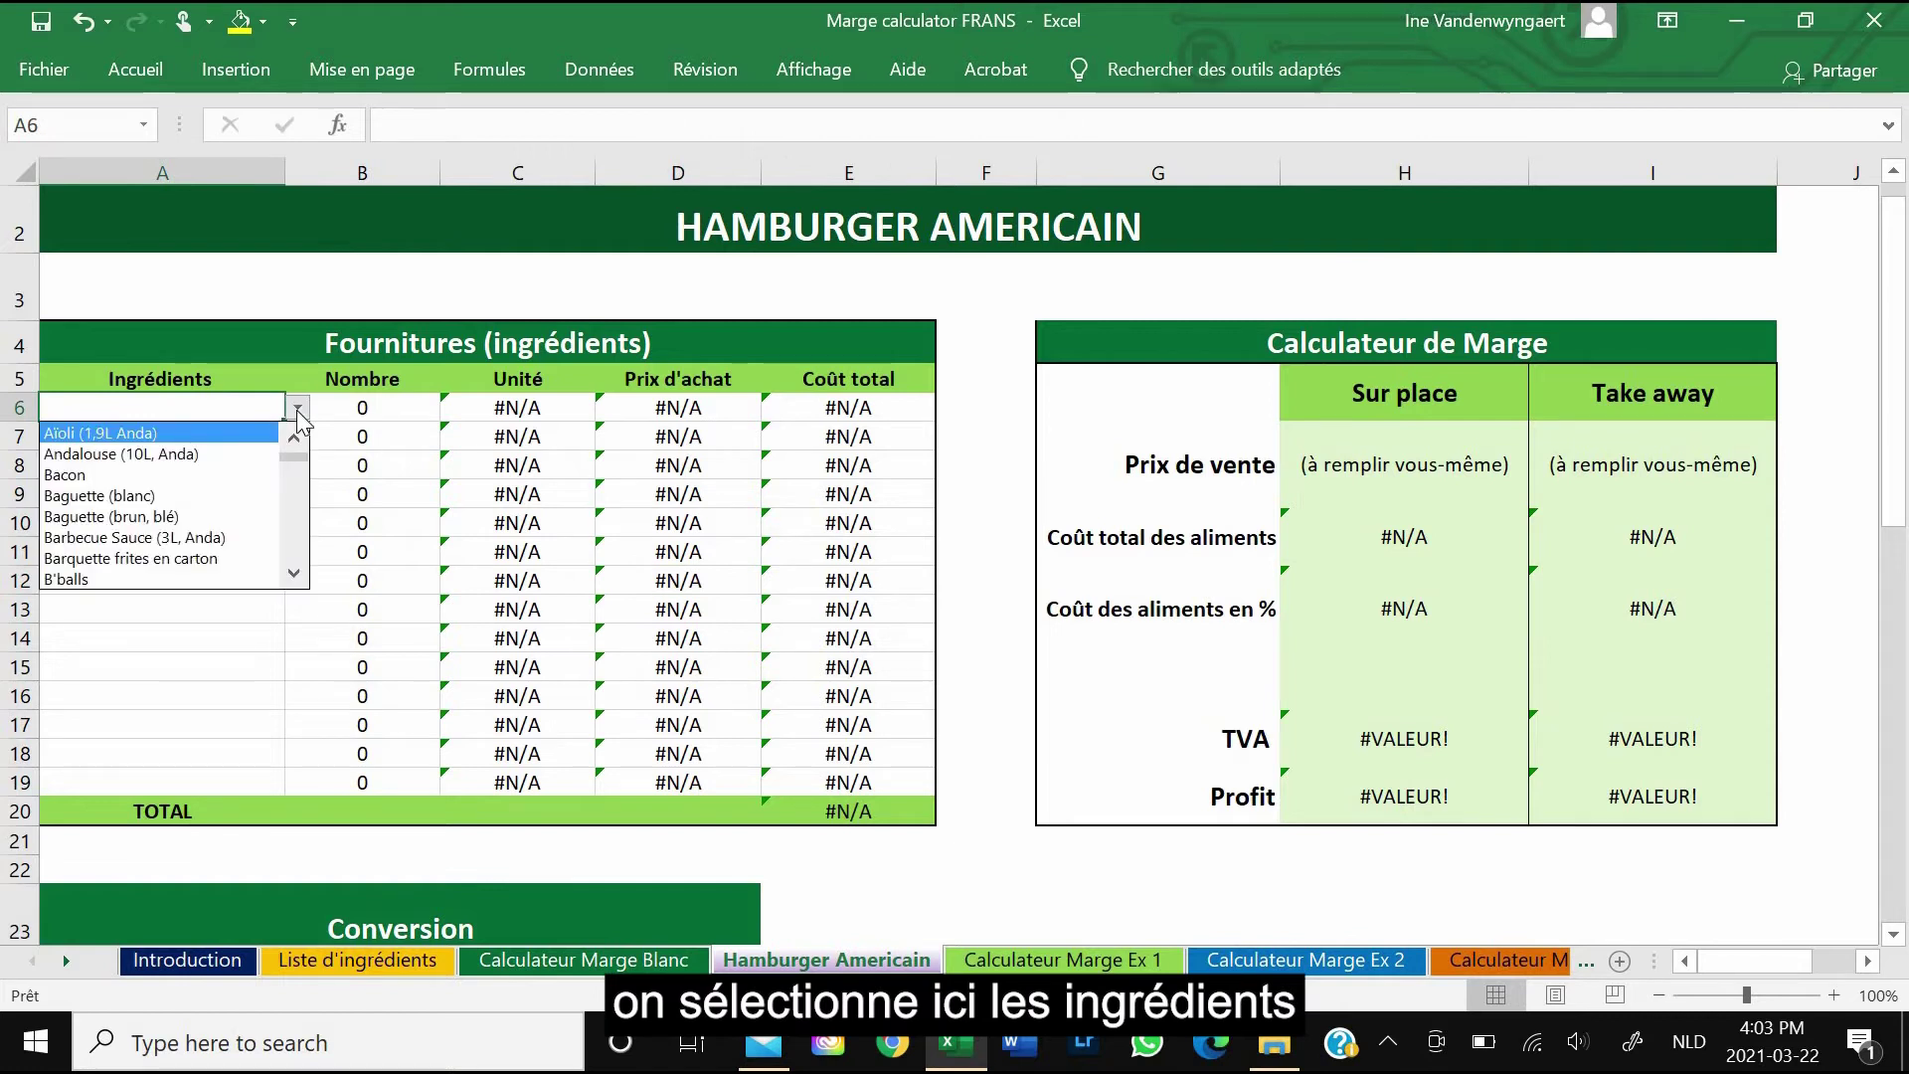
pyautogui.press('Down')
pyautogui.press('Down')
pyautogui.press('Down')
pyautogui.press('Down')
pyautogui.press('Down')
pyautogui.press('Down')
pyautogui.press('Down')
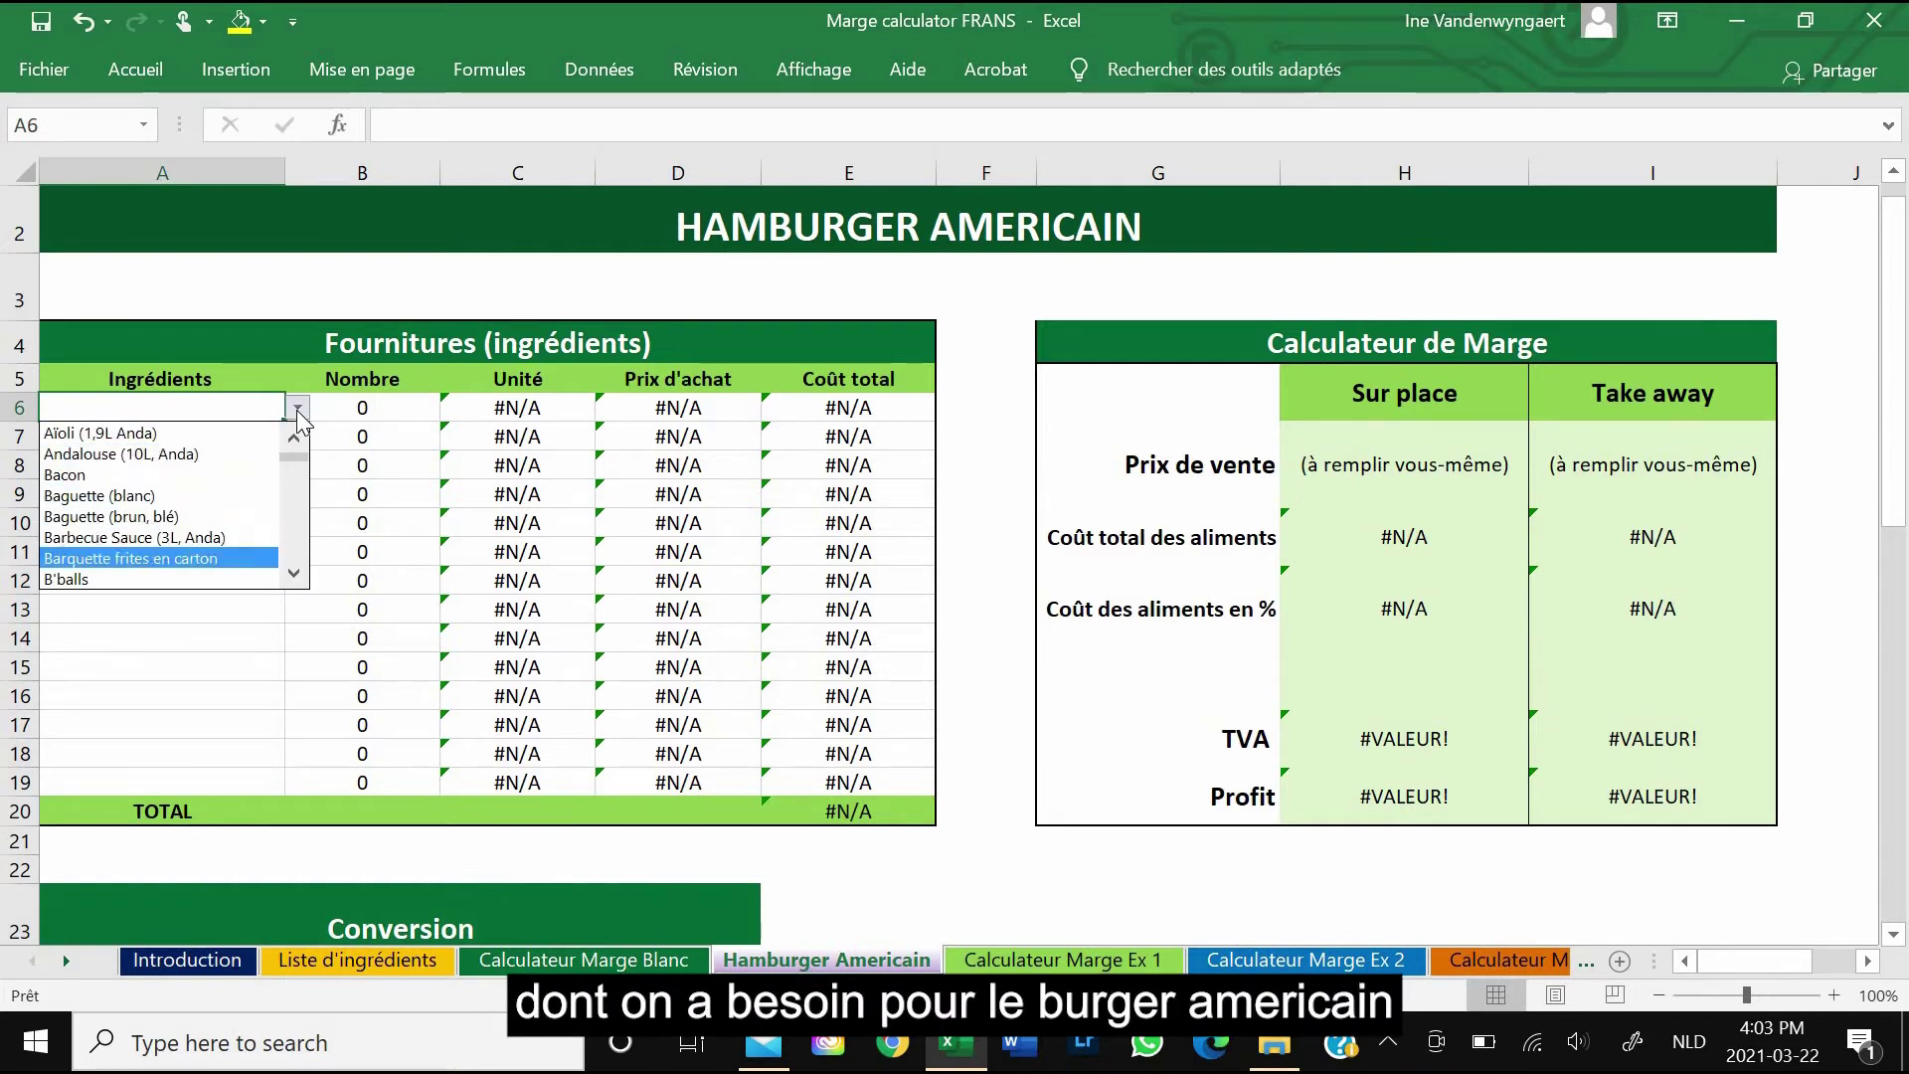
pyautogui.press('Down')
pyautogui.press('Down')
pyautogui.press('Down')
pyautogui.press('Down')
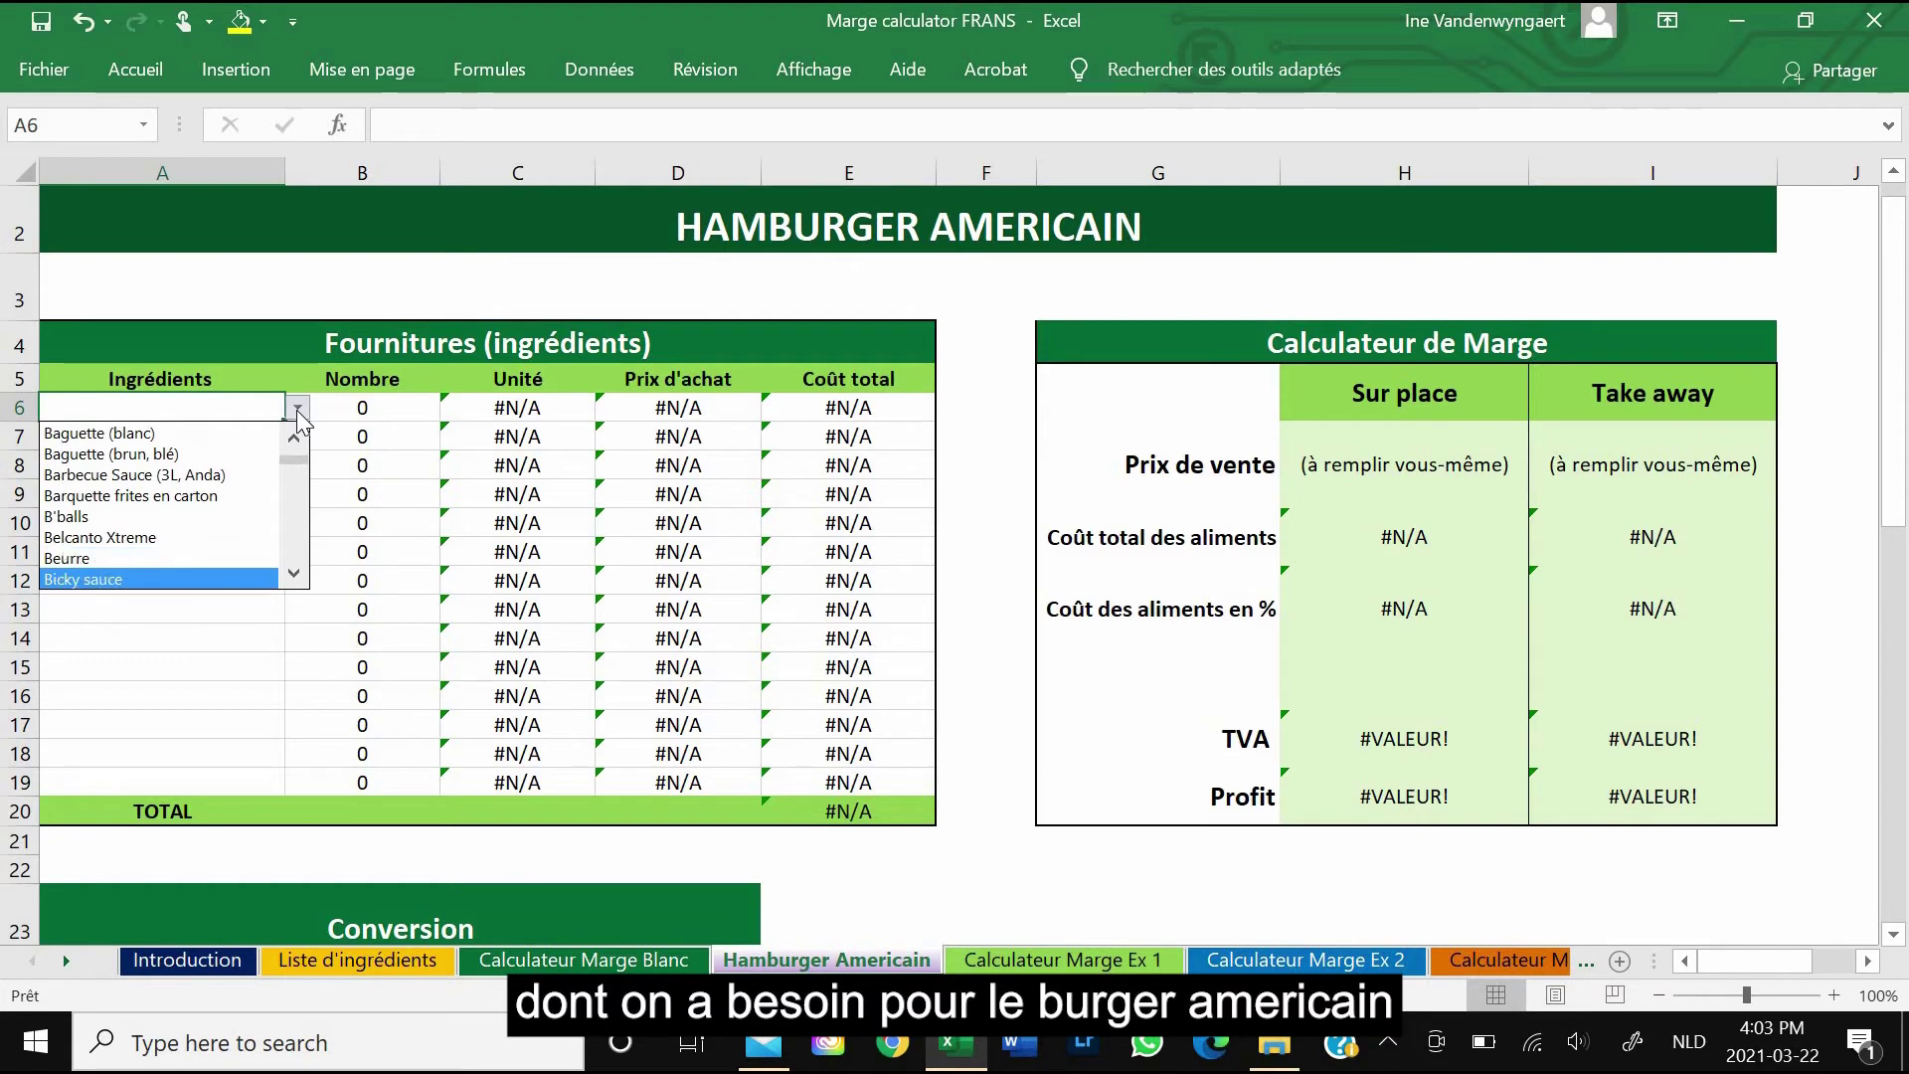
pyautogui.press('Down')
pyautogui.press('Down')
pyautogui.press('Down')
pyautogui.press('Down')
pyautogui.press('Down')
pyautogui.press('Down')
pyautogui.press('Down')
pyautogui.press('Down')
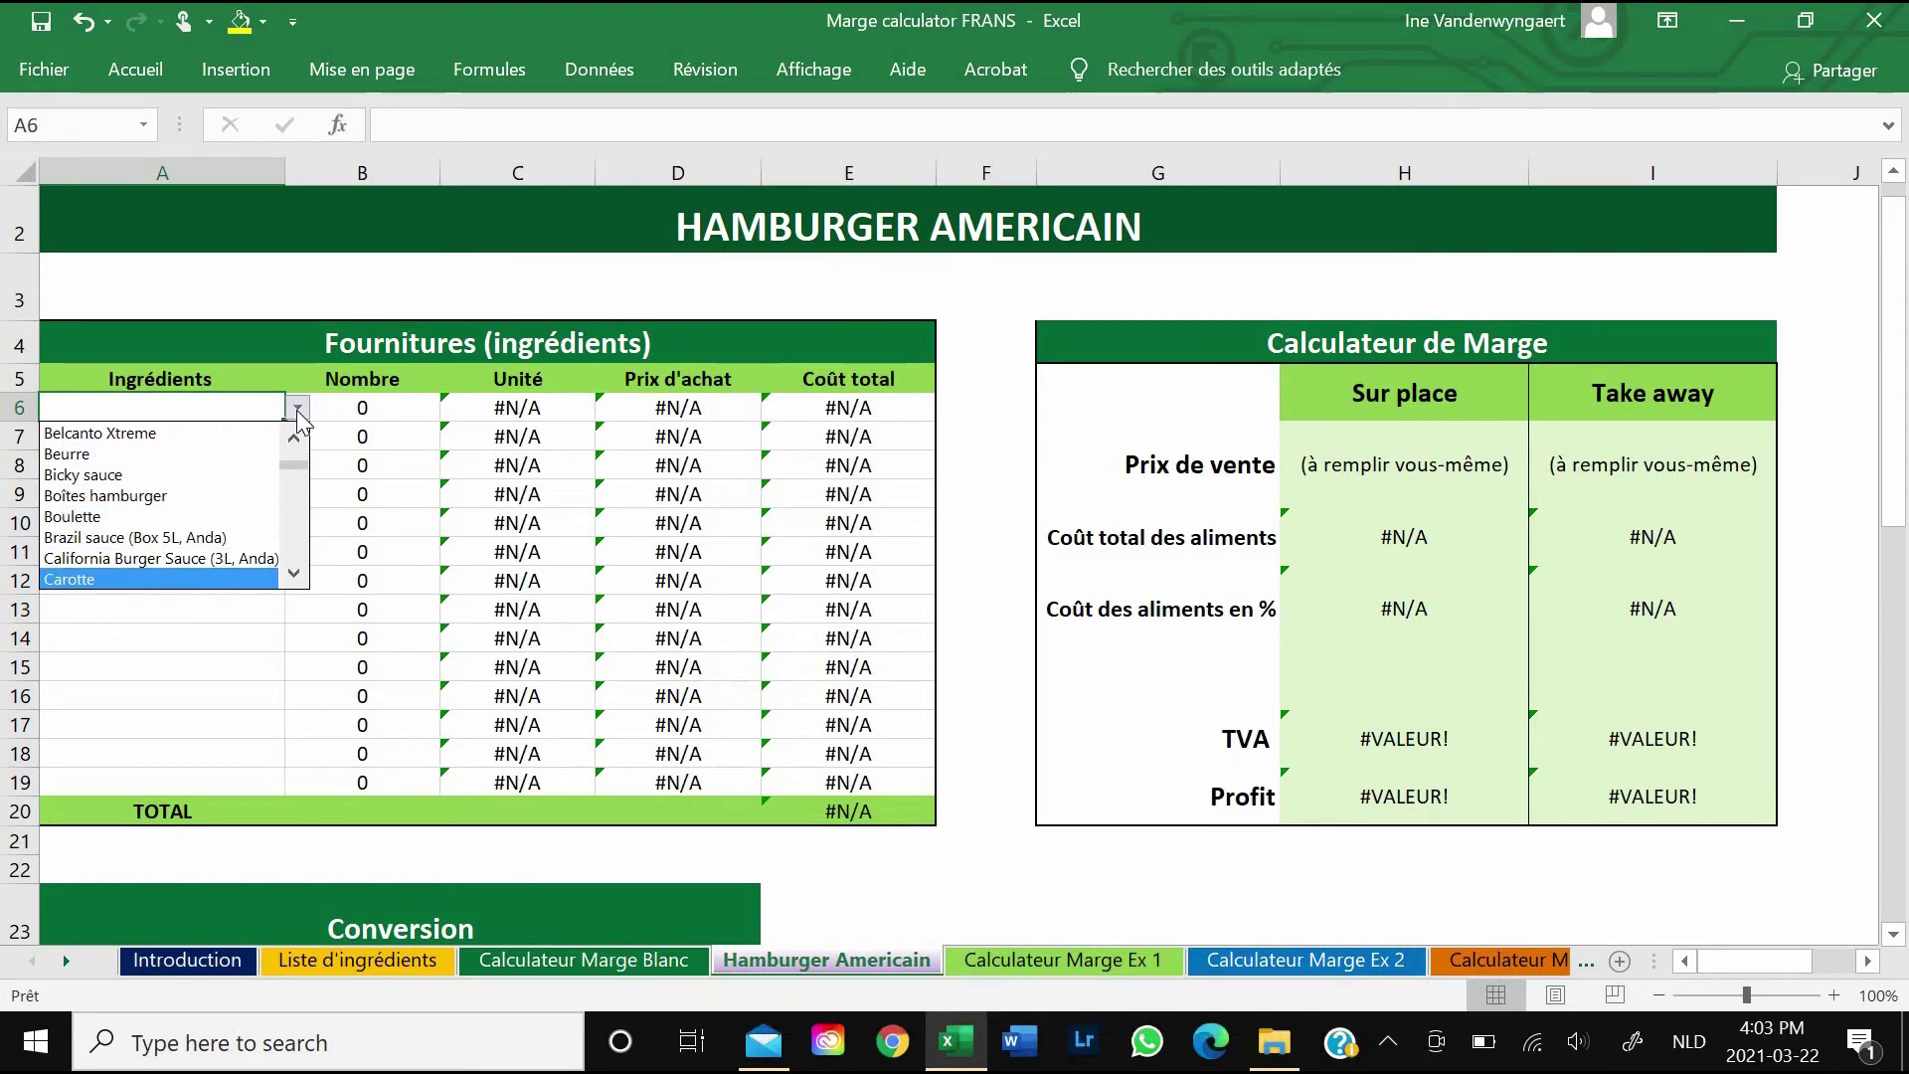
pyautogui.press('Down')
pyautogui.press('Down')
pyautogui.press('Down')
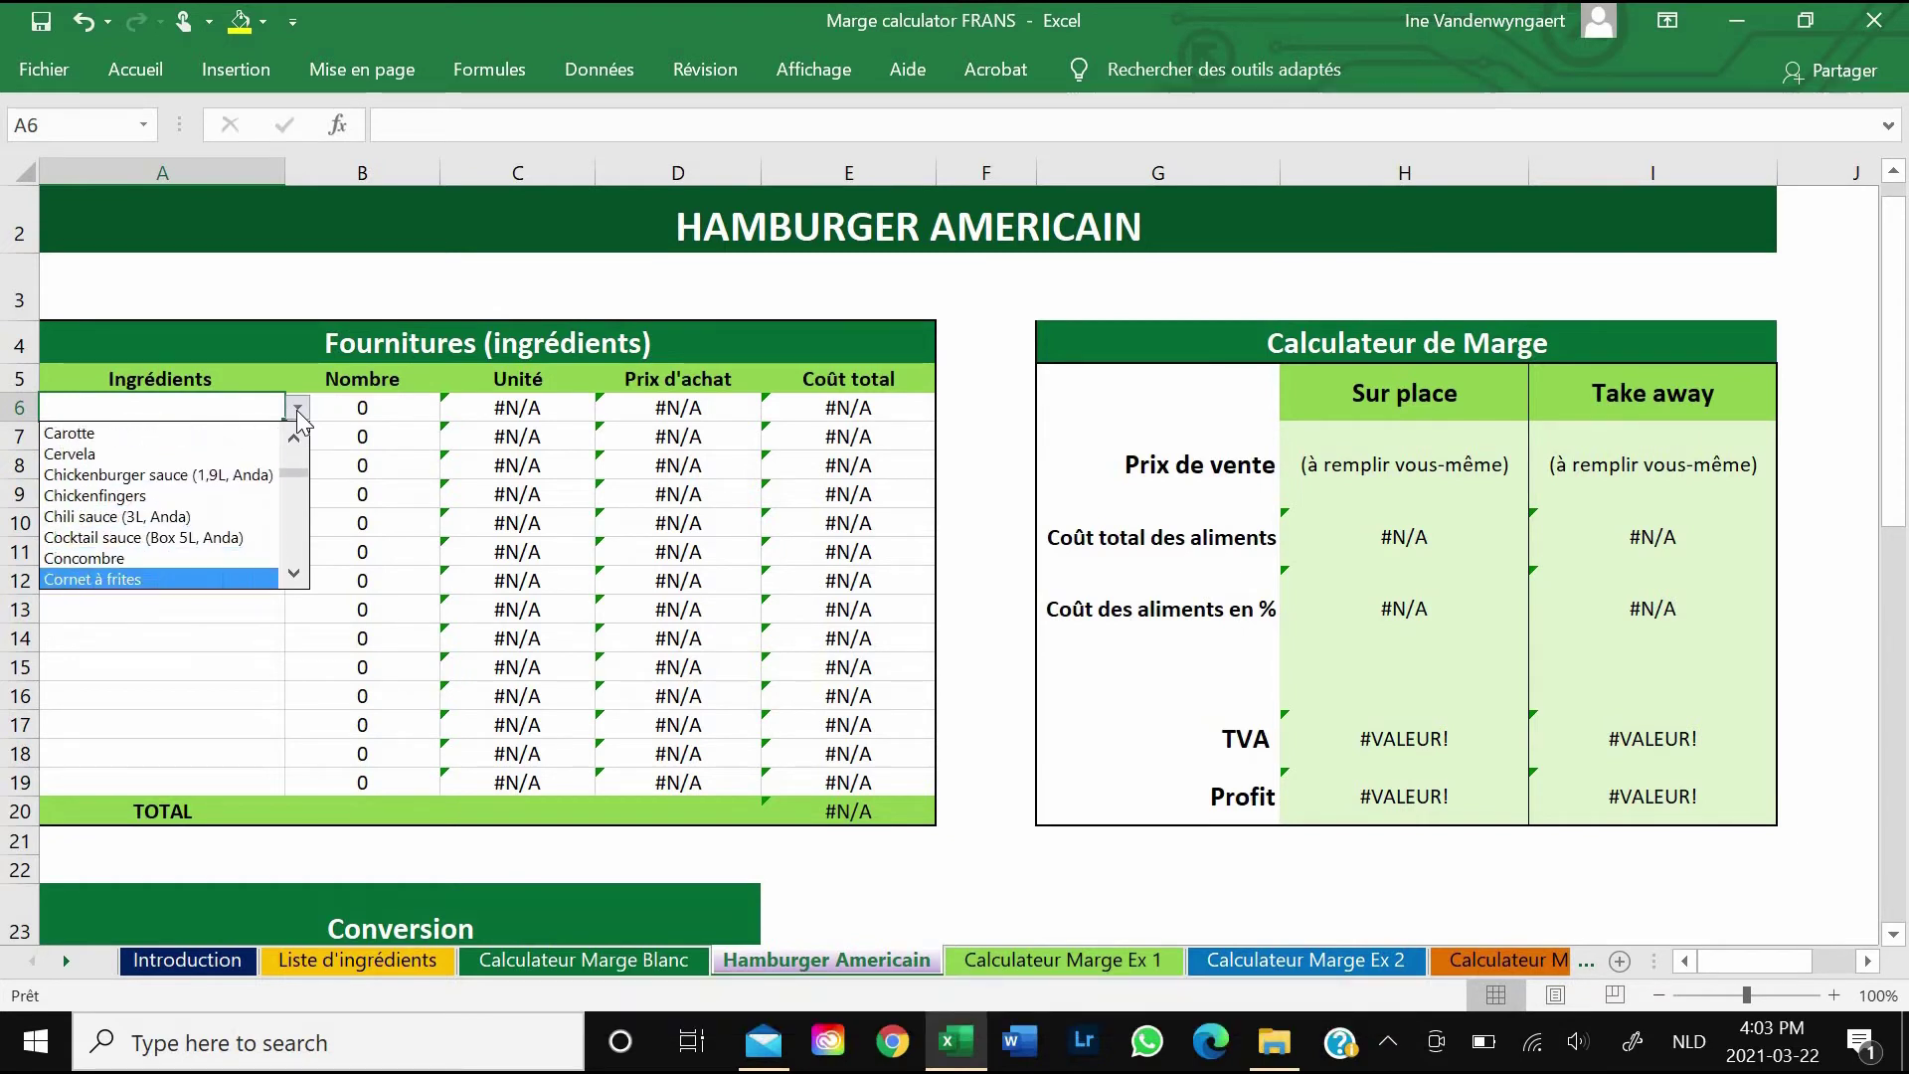
pyautogui.press('Down')
pyautogui.press('Down')
pyautogui.press('Up')
pyautogui.press('Return')
# Set the Nombre quantity for Cornichon to 0.03
pyautogui.click(296, 409)
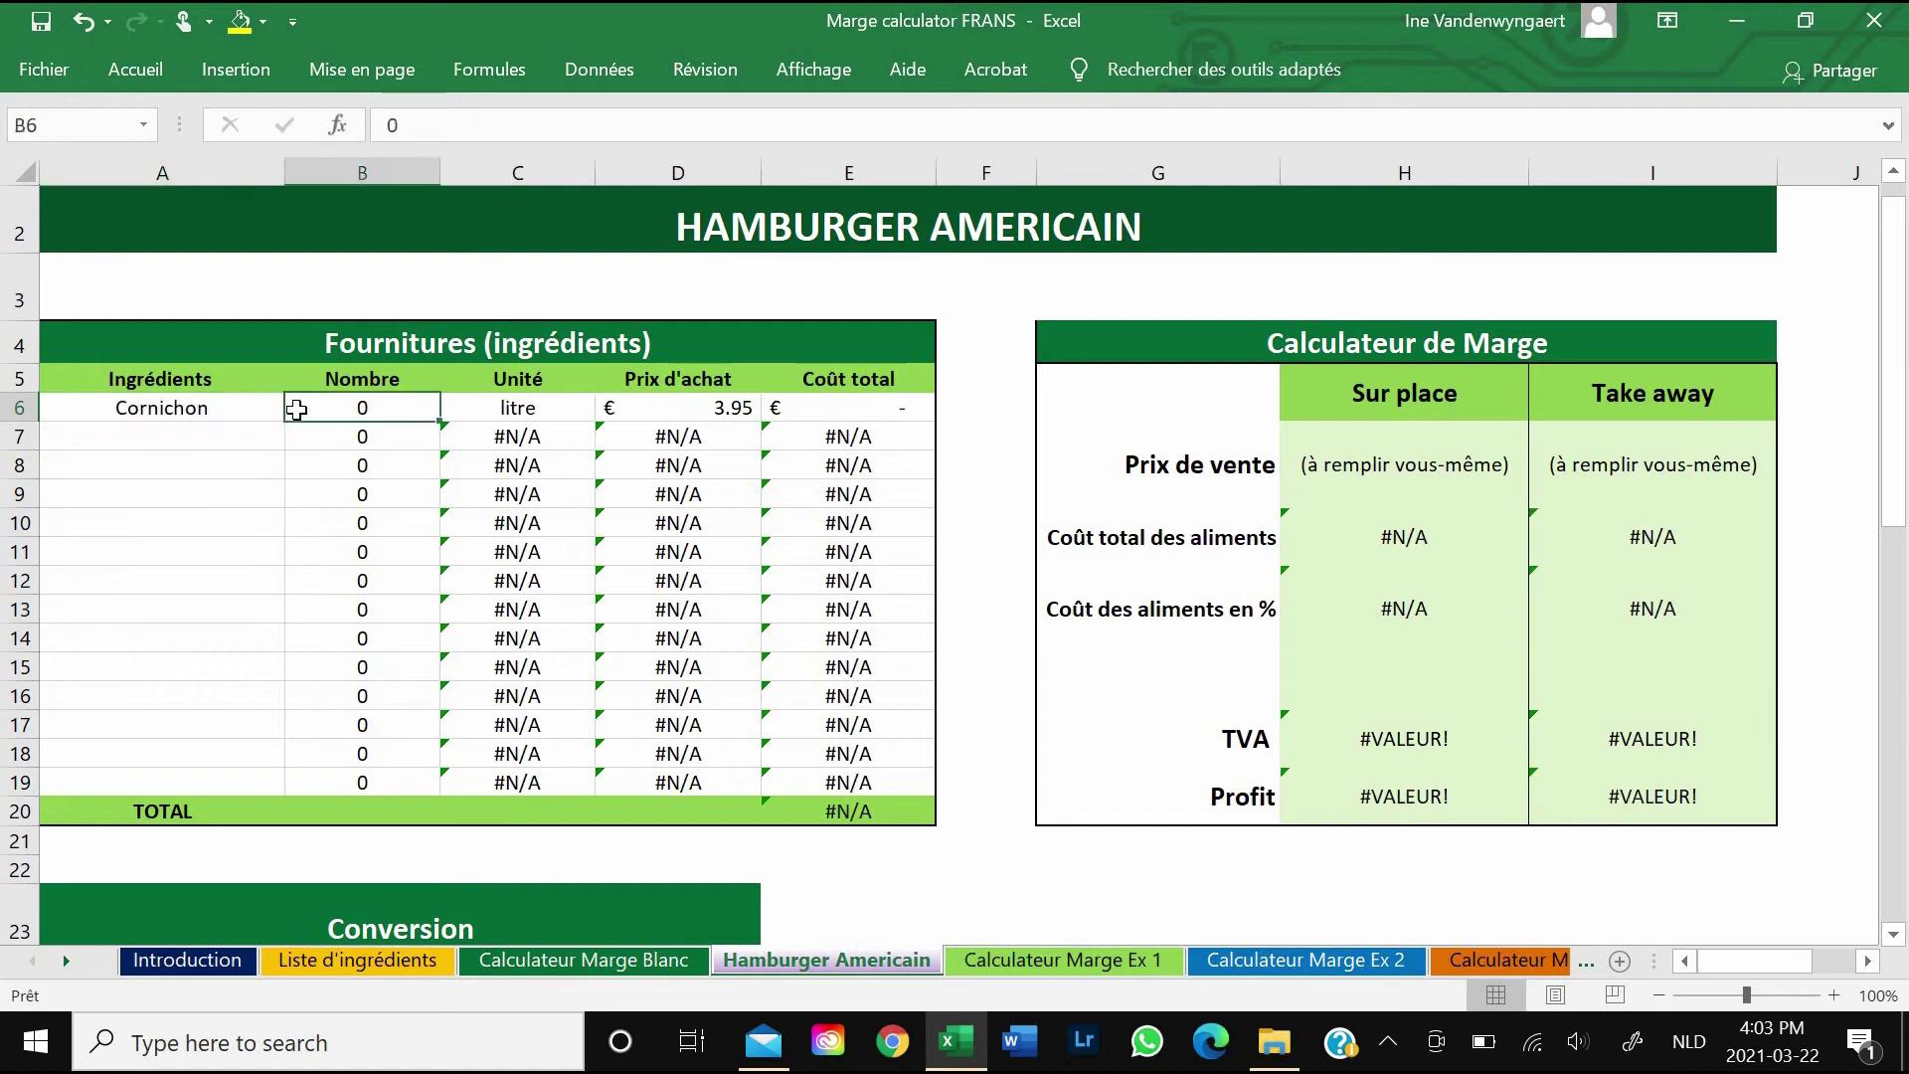
pyautogui.write('0')
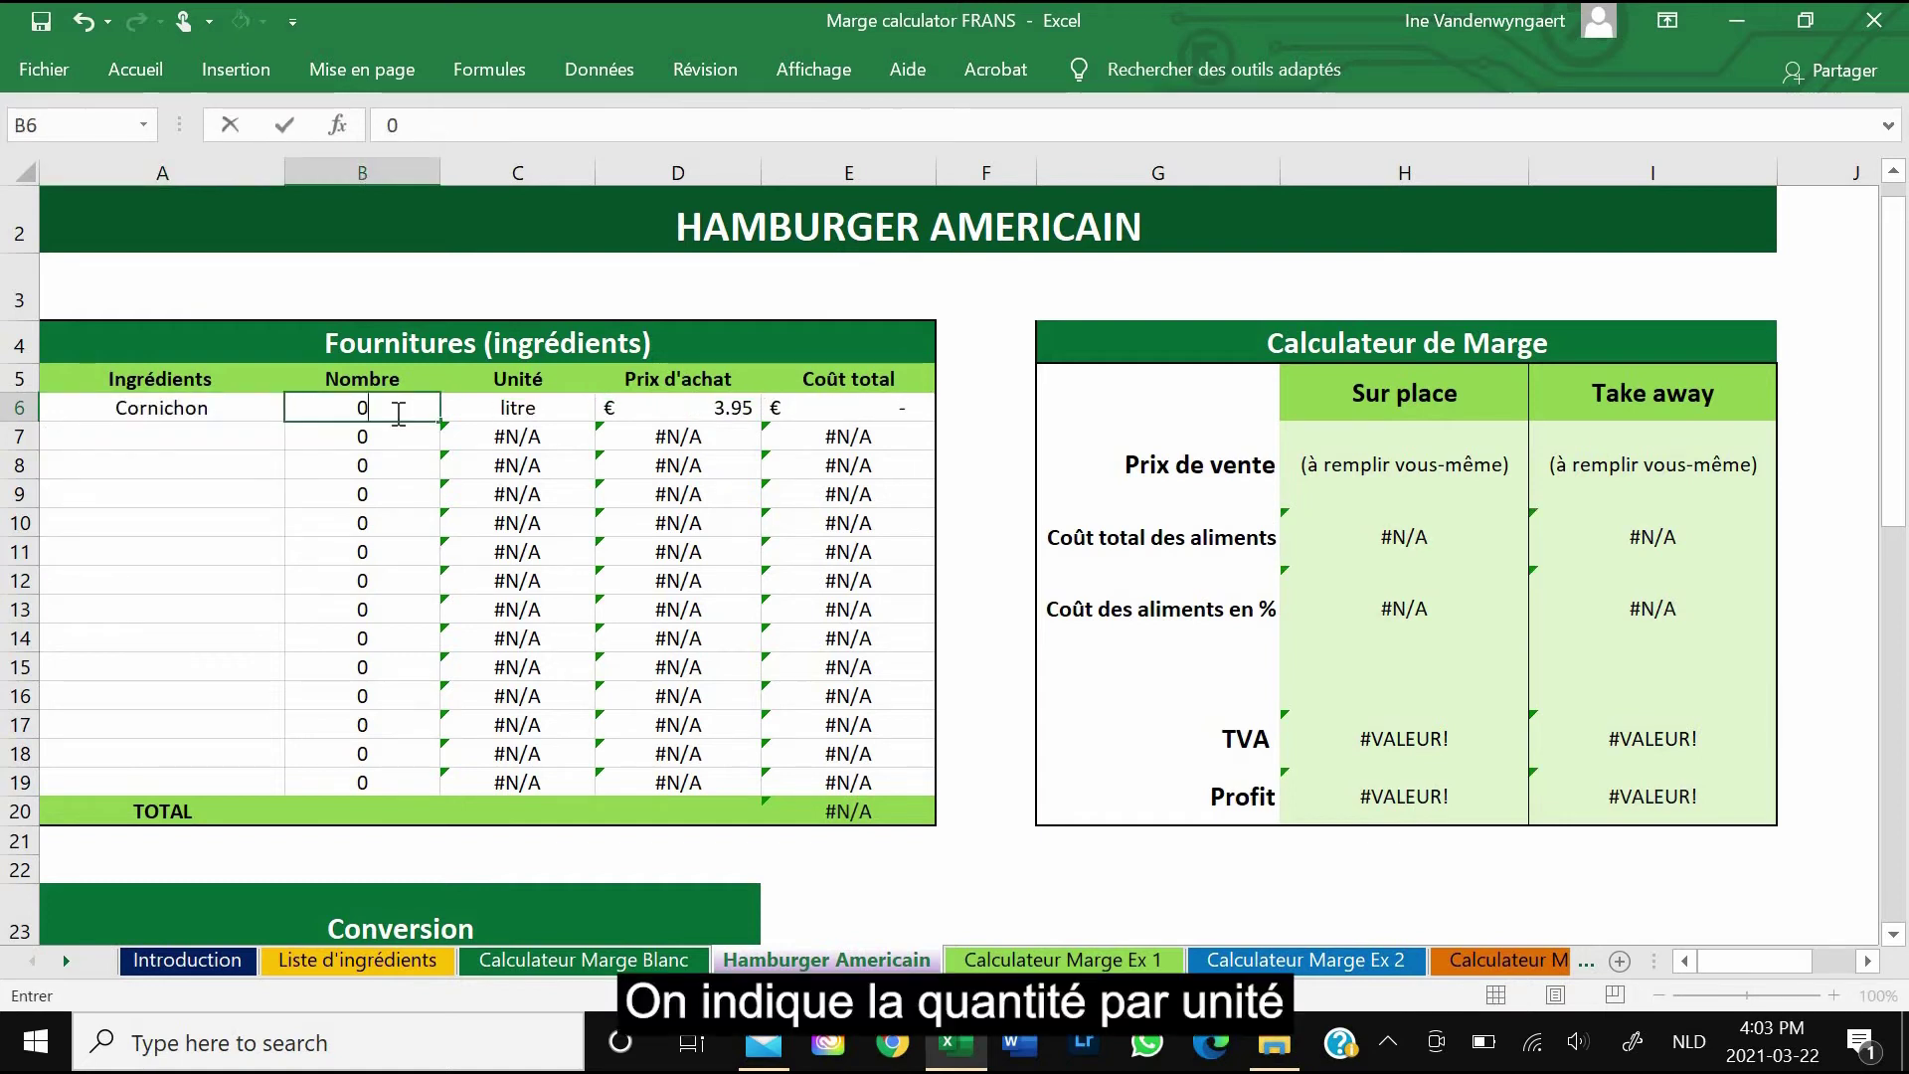
pyautogui.write('.03')
pyautogui.press('Return')
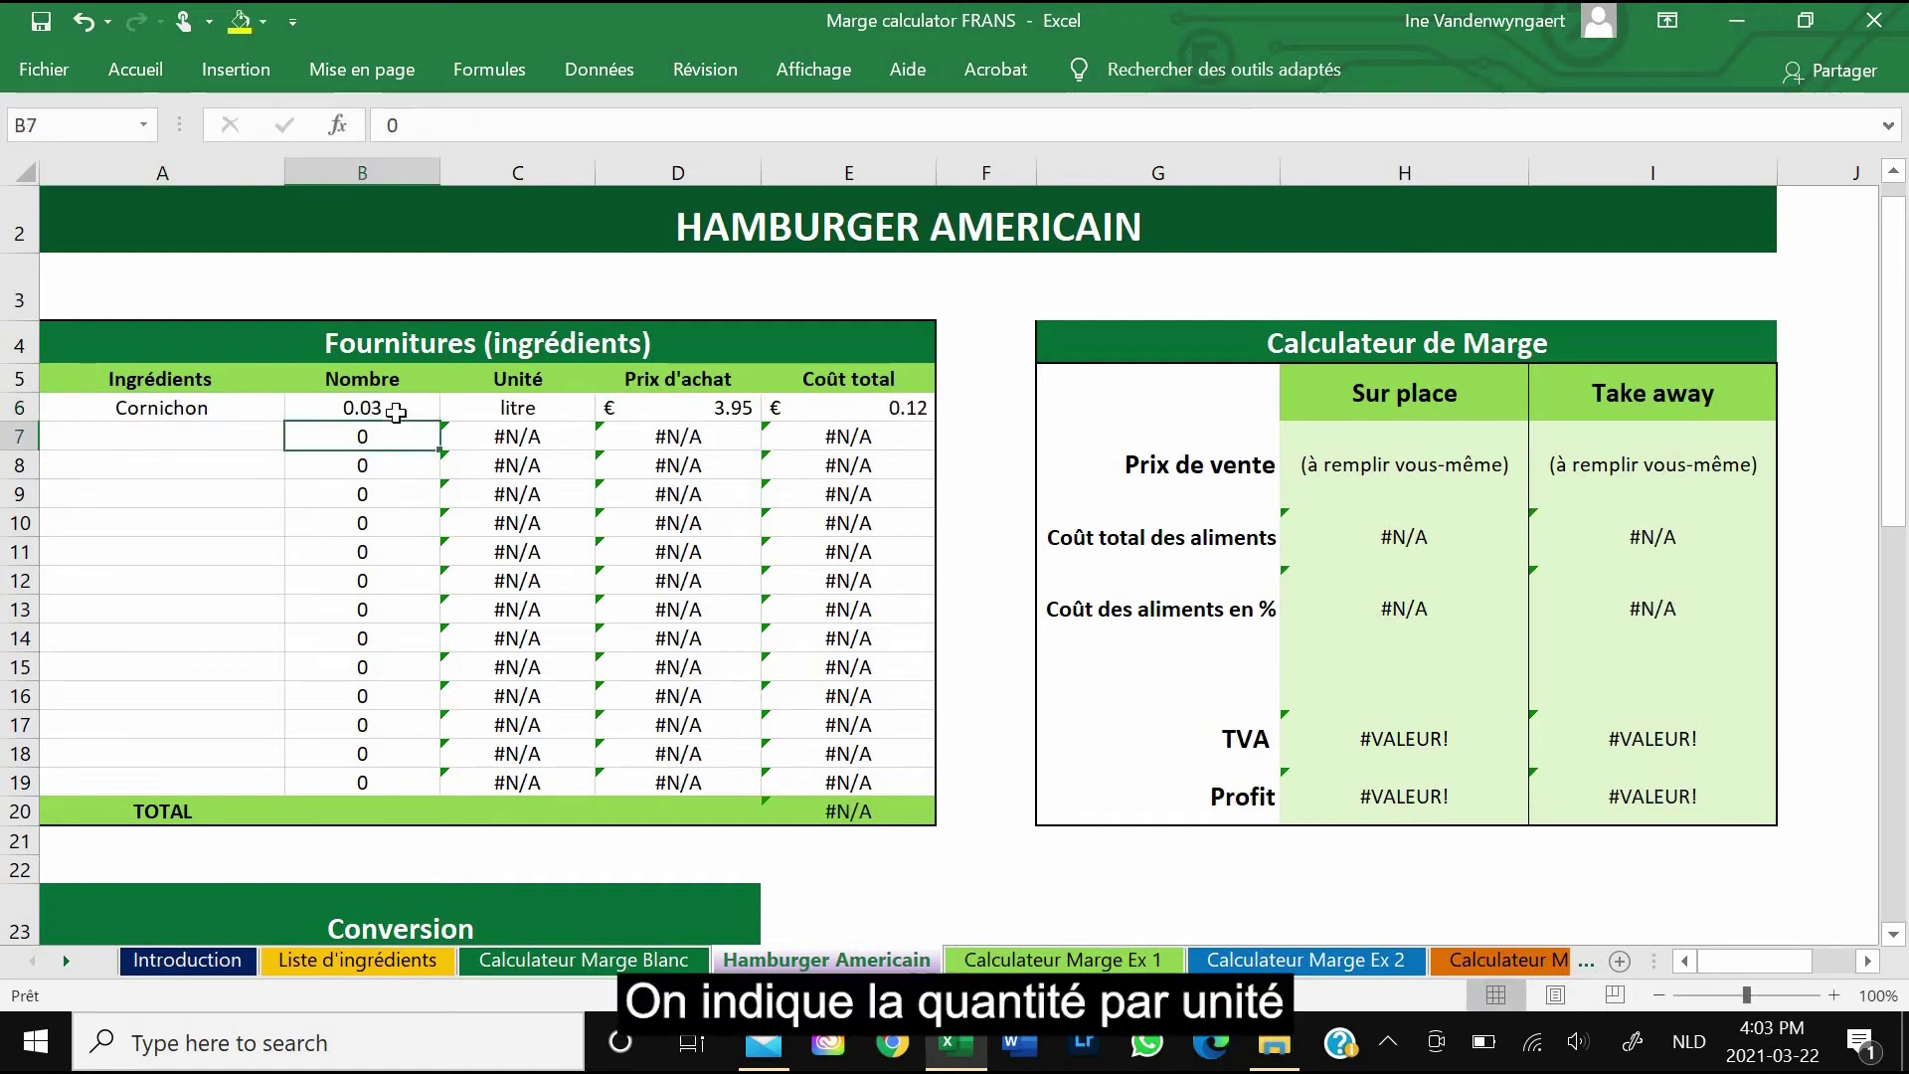
# Choose Fromage cheddar from the ingredient list for row 7 of the Fournitures table
pyautogui.press('Left')
pyautogui.click(297, 437)
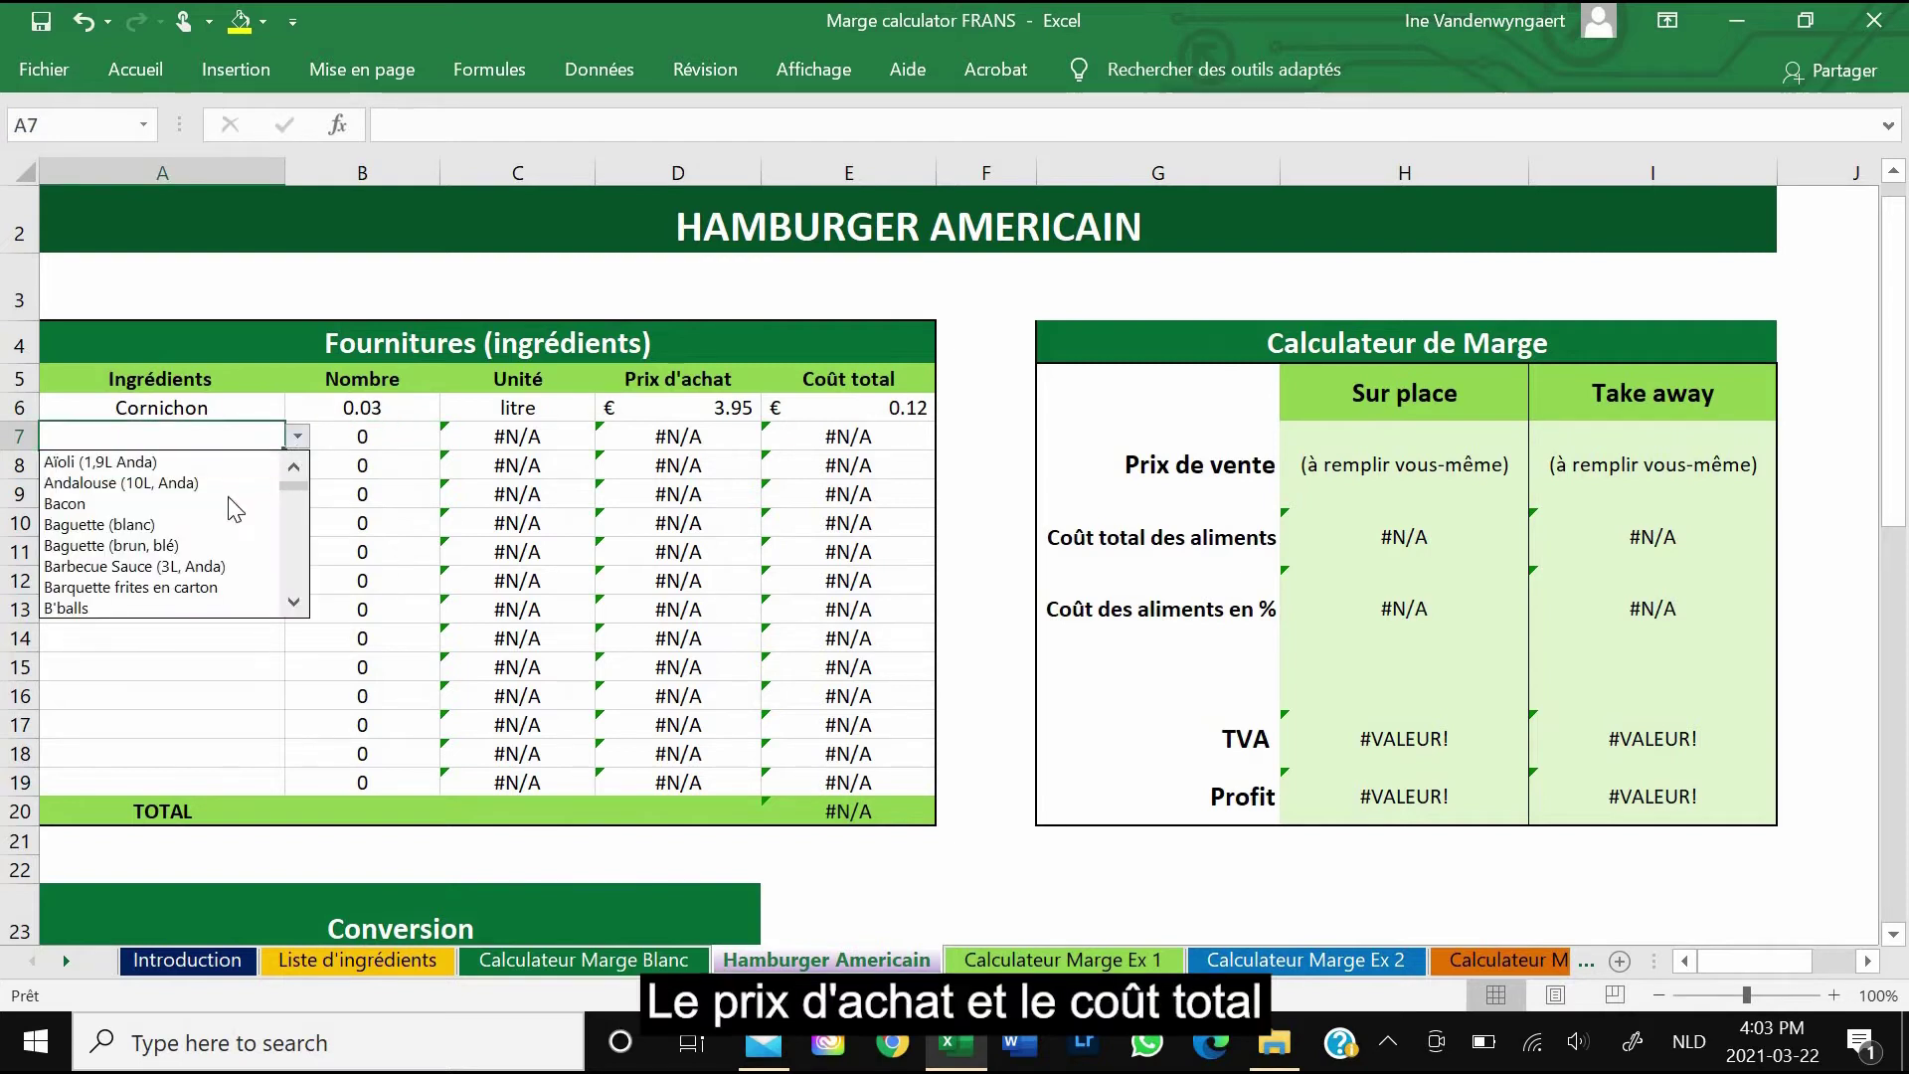
pyautogui.press('Down')
pyautogui.press('Down')
pyautogui.press('Down')
pyautogui.press('Down')
pyautogui.press('Down')
pyautogui.press('Down')
pyautogui.press('Down')
pyautogui.press('Down')
pyautogui.press('Down')
pyautogui.press('Down')
pyautogui.press('Down')
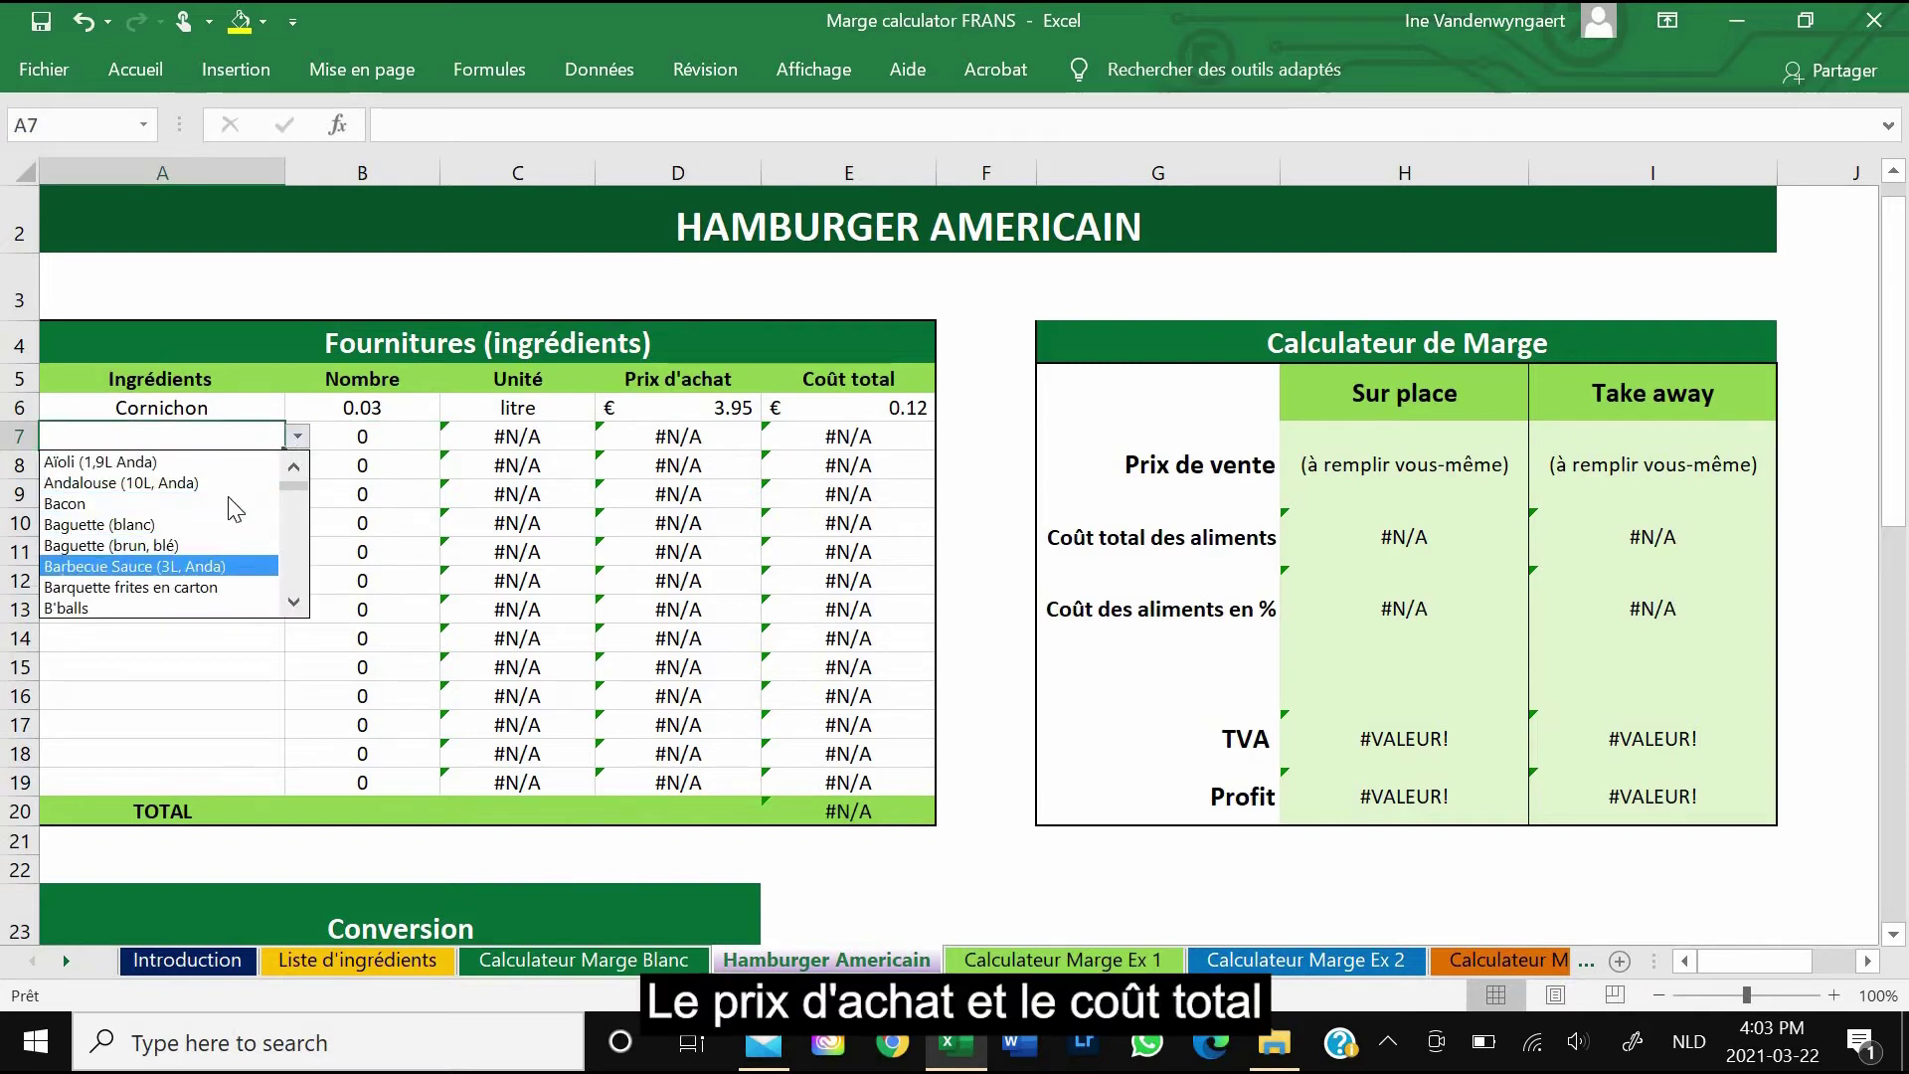
pyautogui.scroll(-2, 235, 509)
pyautogui.press('Down')
pyautogui.press('Down')
pyautogui.press('Down')
pyautogui.press('Down')
pyautogui.press('Down')
pyautogui.press('Down')
pyautogui.press('Down')
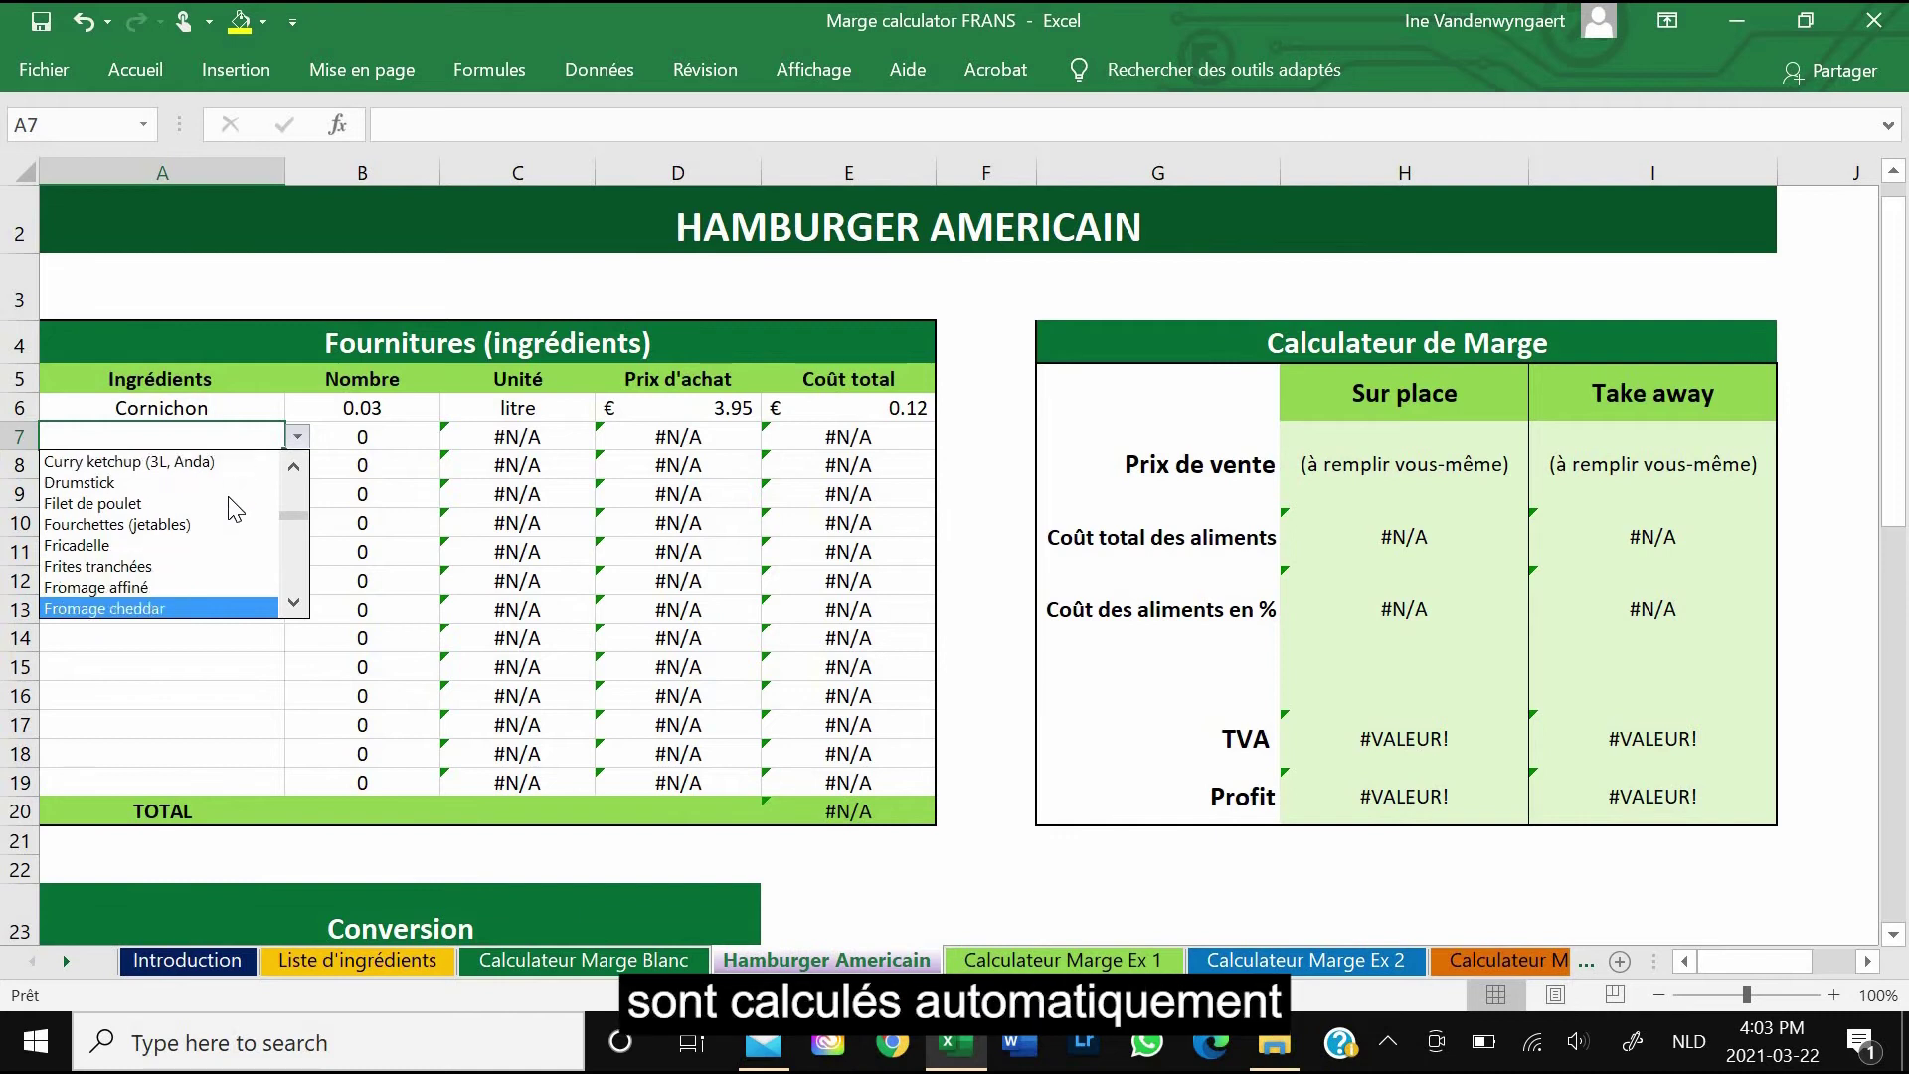
pyautogui.press('Up')
pyautogui.press('Return')
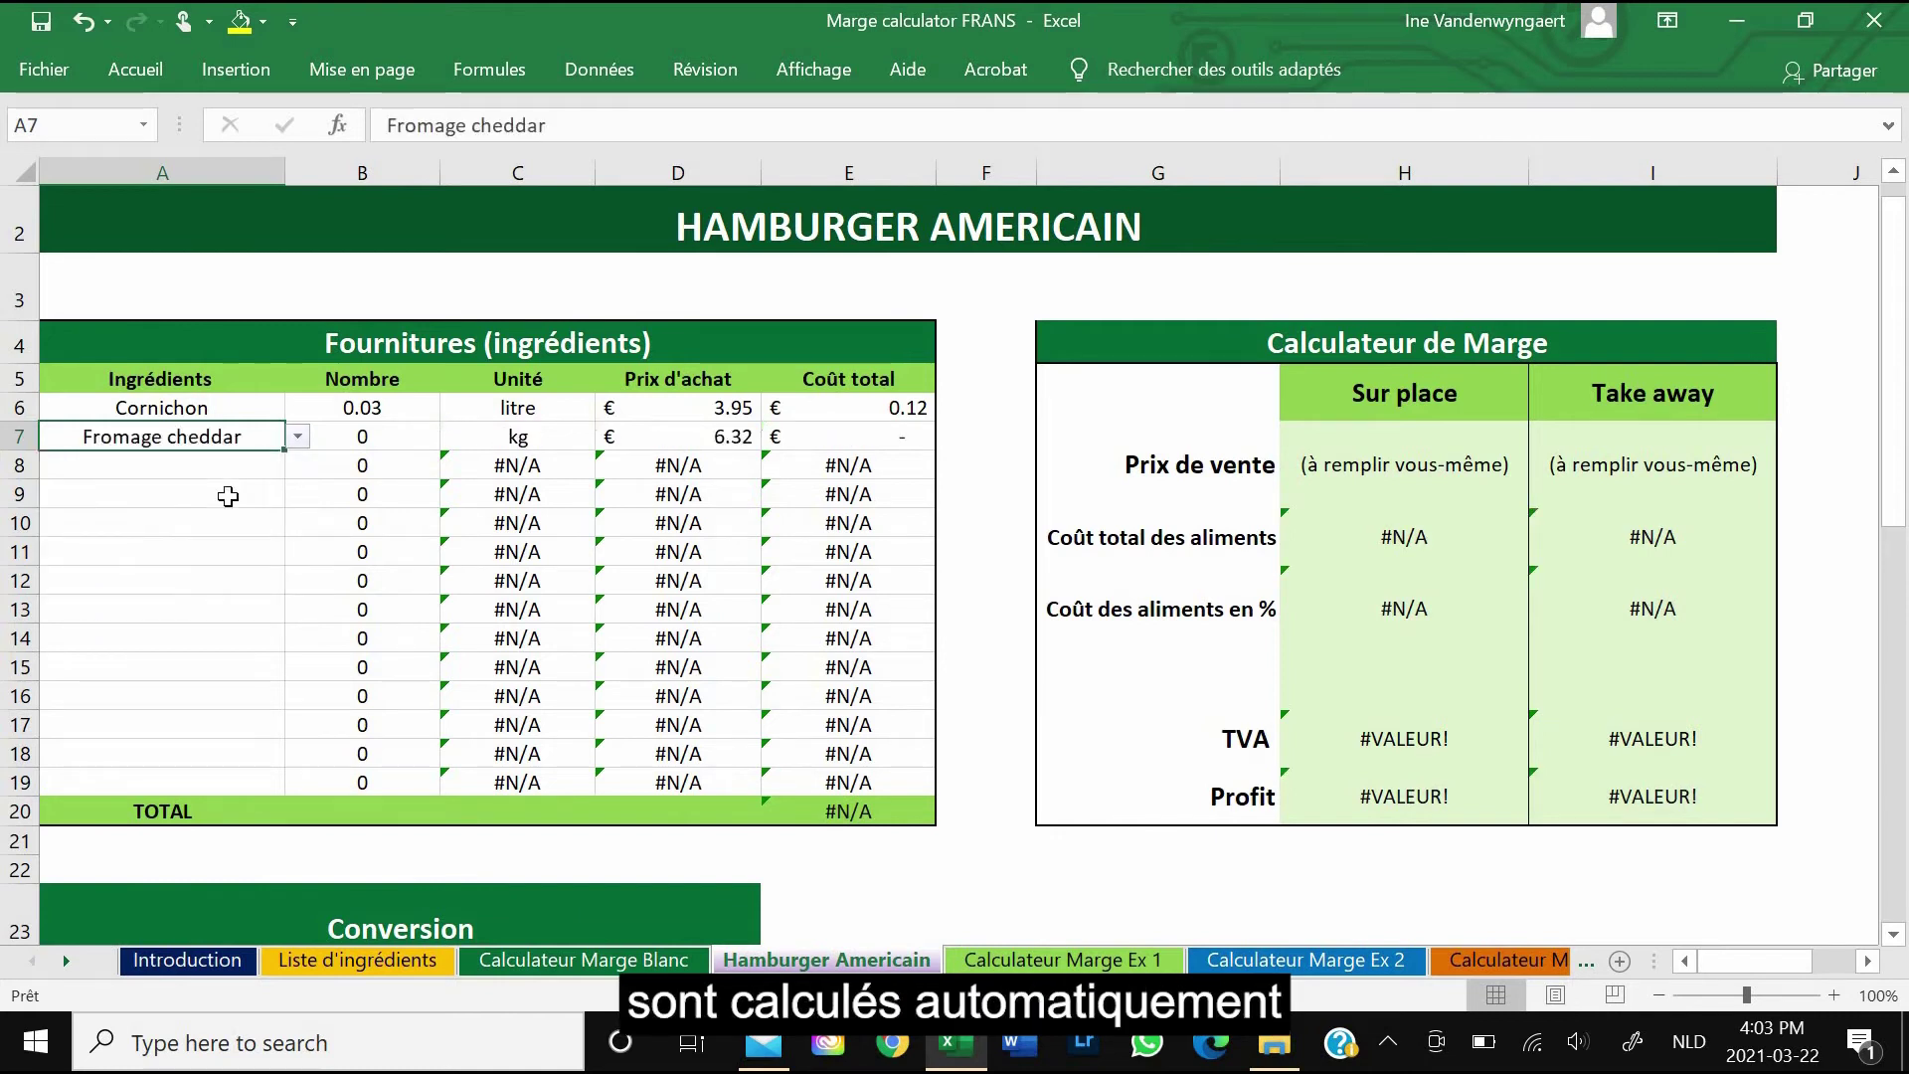
# Set the Nombre quantity for Fromage cheddar to 0.03
pyautogui.press('Tab')
pyautogui.write('0.03')
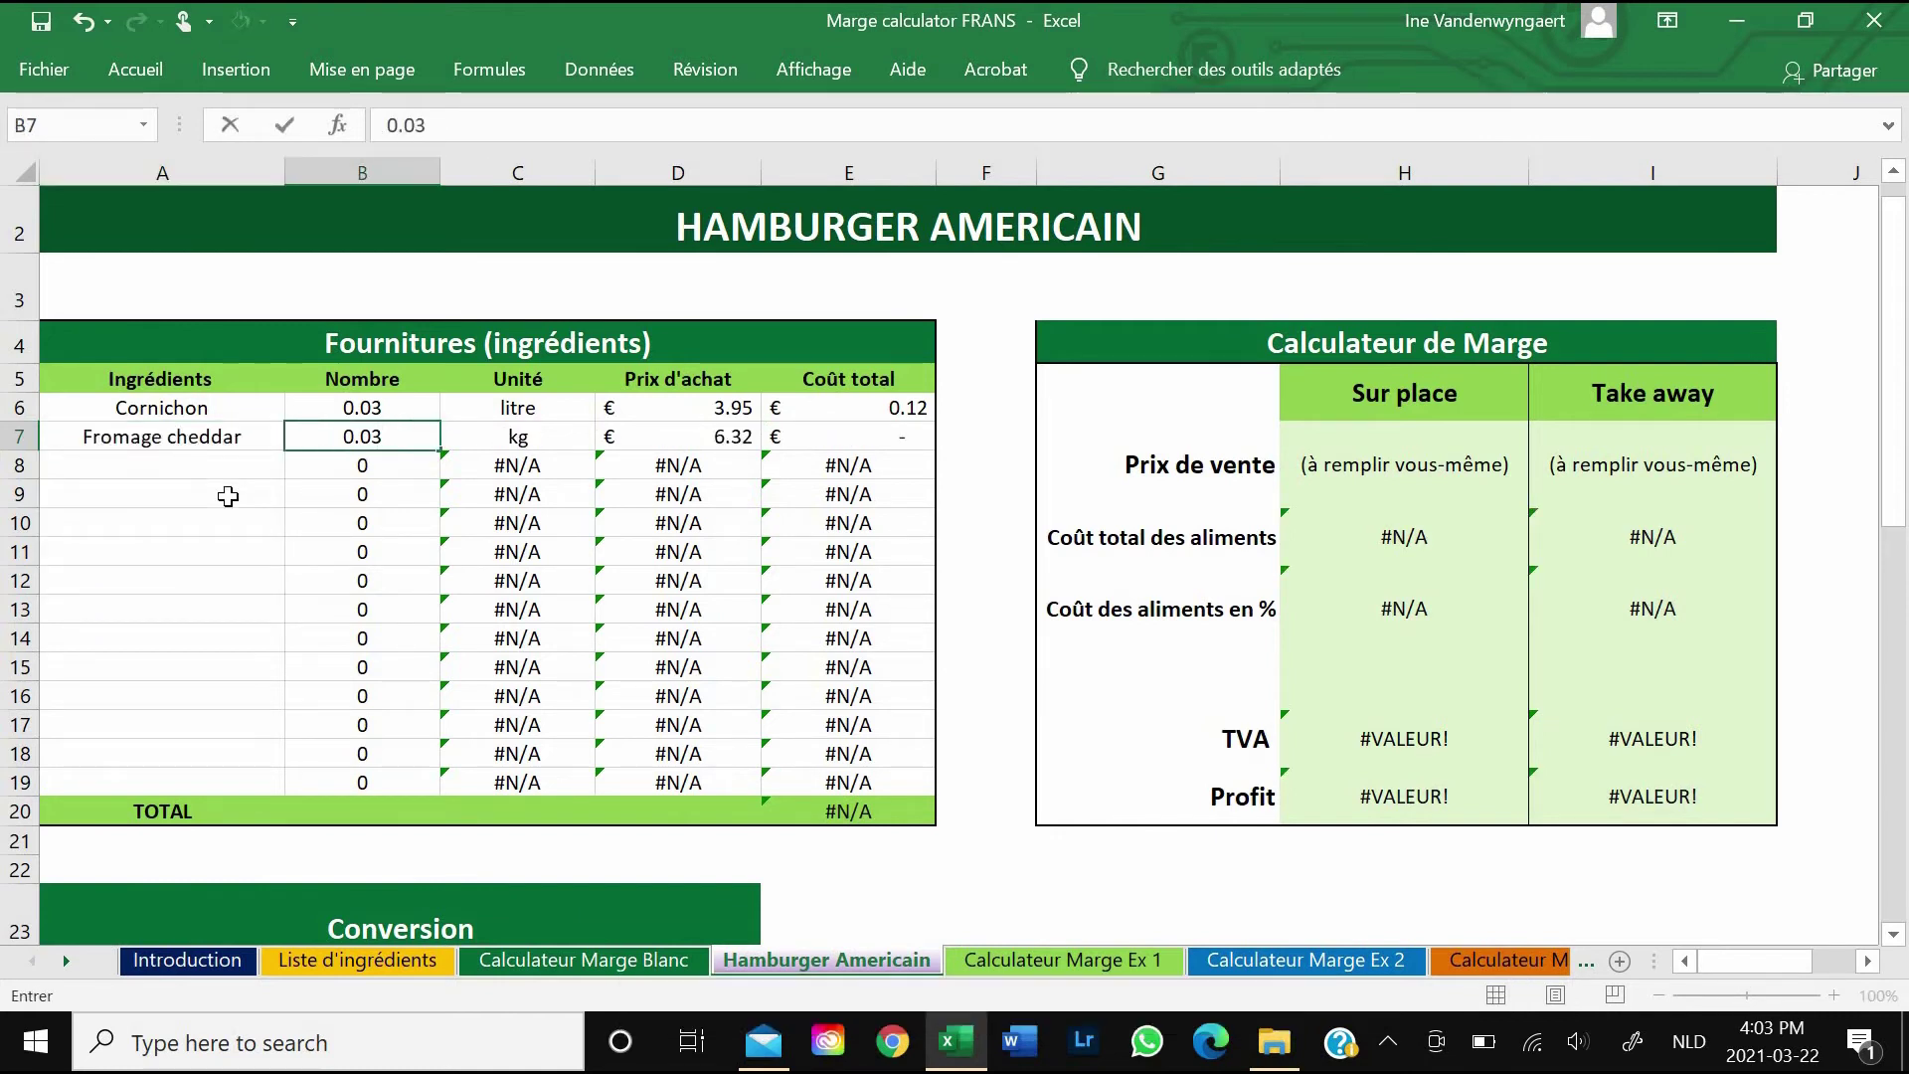
pyautogui.press('Return')
# Choose Hamburger bun (sésame) from the ingredient list for row 8 of the Fournitures table
pyautogui.click(297, 465)
pyautogui.press('Down')
pyautogui.press('Down')
pyautogui.press('Down')
pyautogui.press('Down')
pyautogui.press('Down')
pyautogui.press('Down')
pyautogui.press('Down')
pyautogui.press('Down')
pyautogui.press('Down')
pyautogui.press('Down')
pyautogui.press('Down')
pyautogui.press('Down')
pyautogui.press('Down')
pyautogui.press('Down')
pyautogui.press('Down')
pyautogui.press('Down')
pyautogui.press('Down')
pyautogui.press('Down')
pyautogui.press('Down')
pyautogui.press('Down')
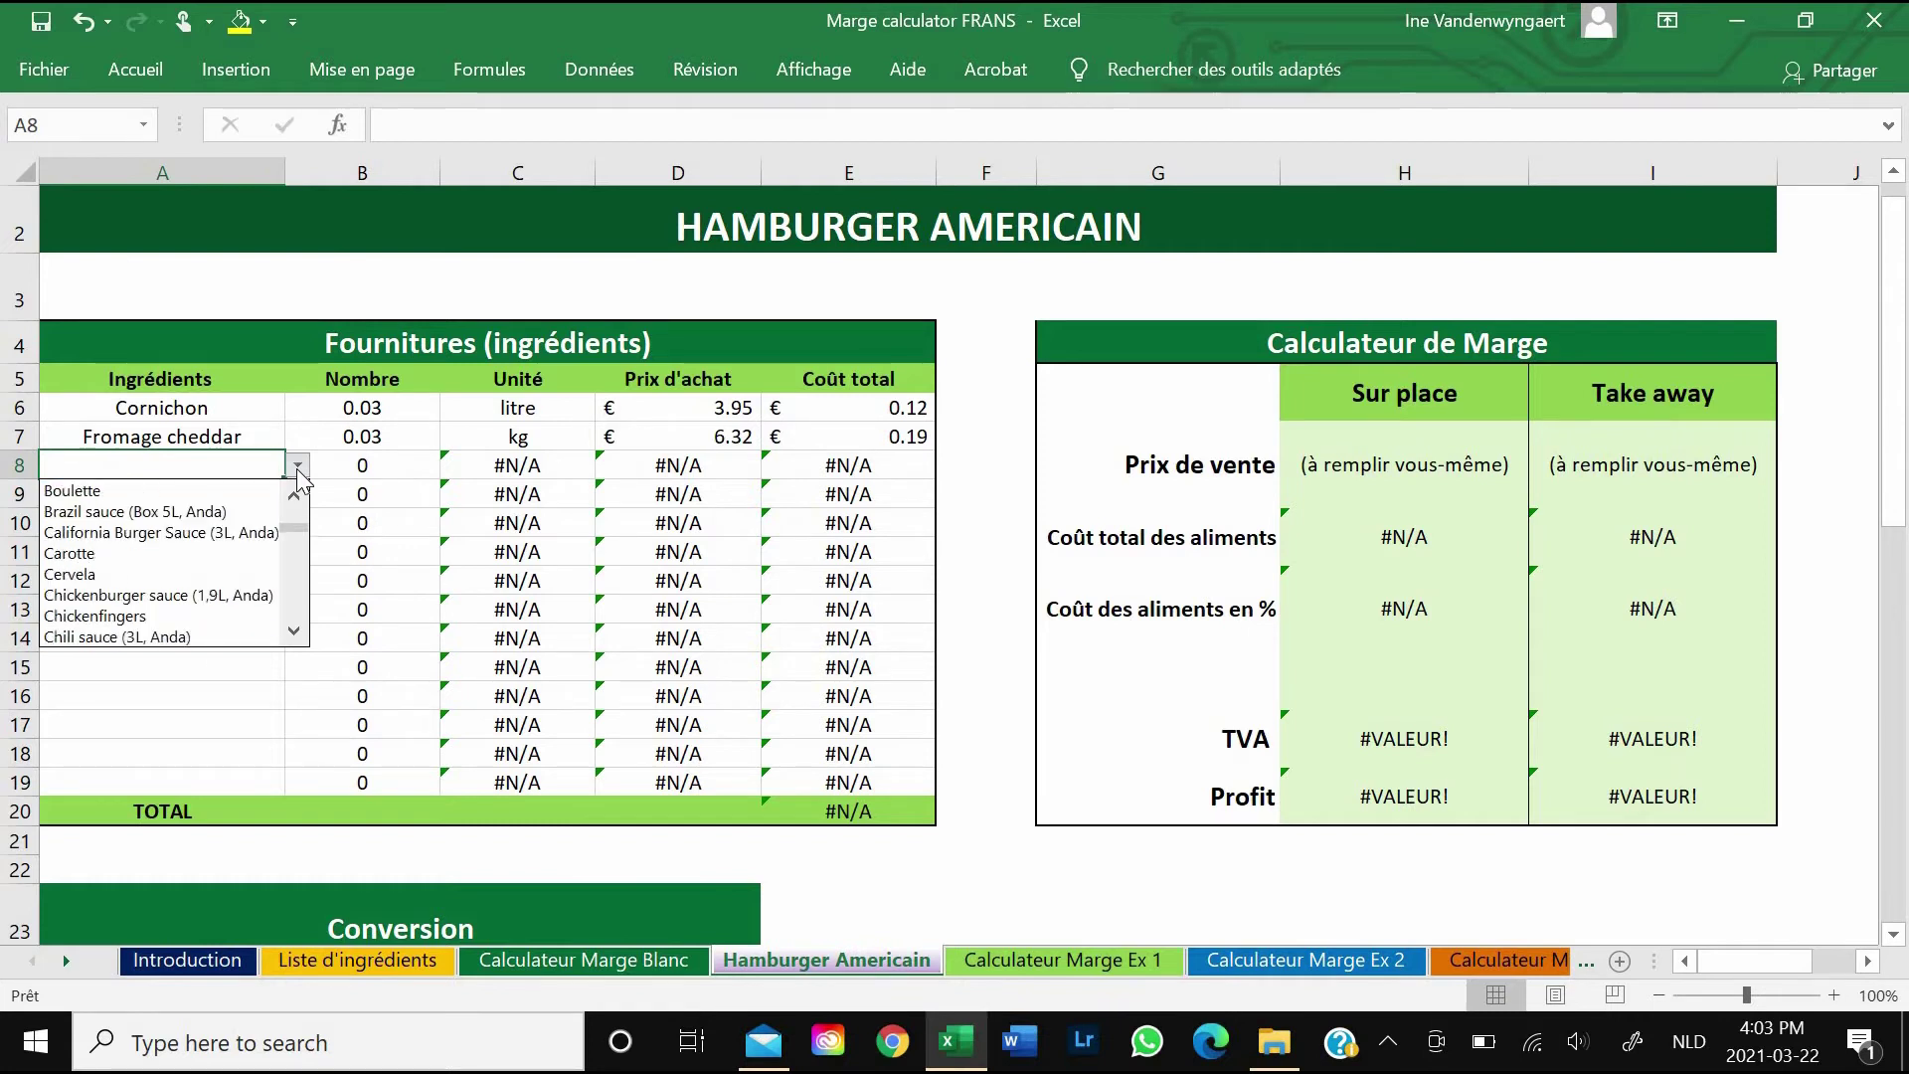
pyautogui.press('Up')
pyautogui.press('Up')
pyautogui.press('Up')
pyautogui.press('Return')
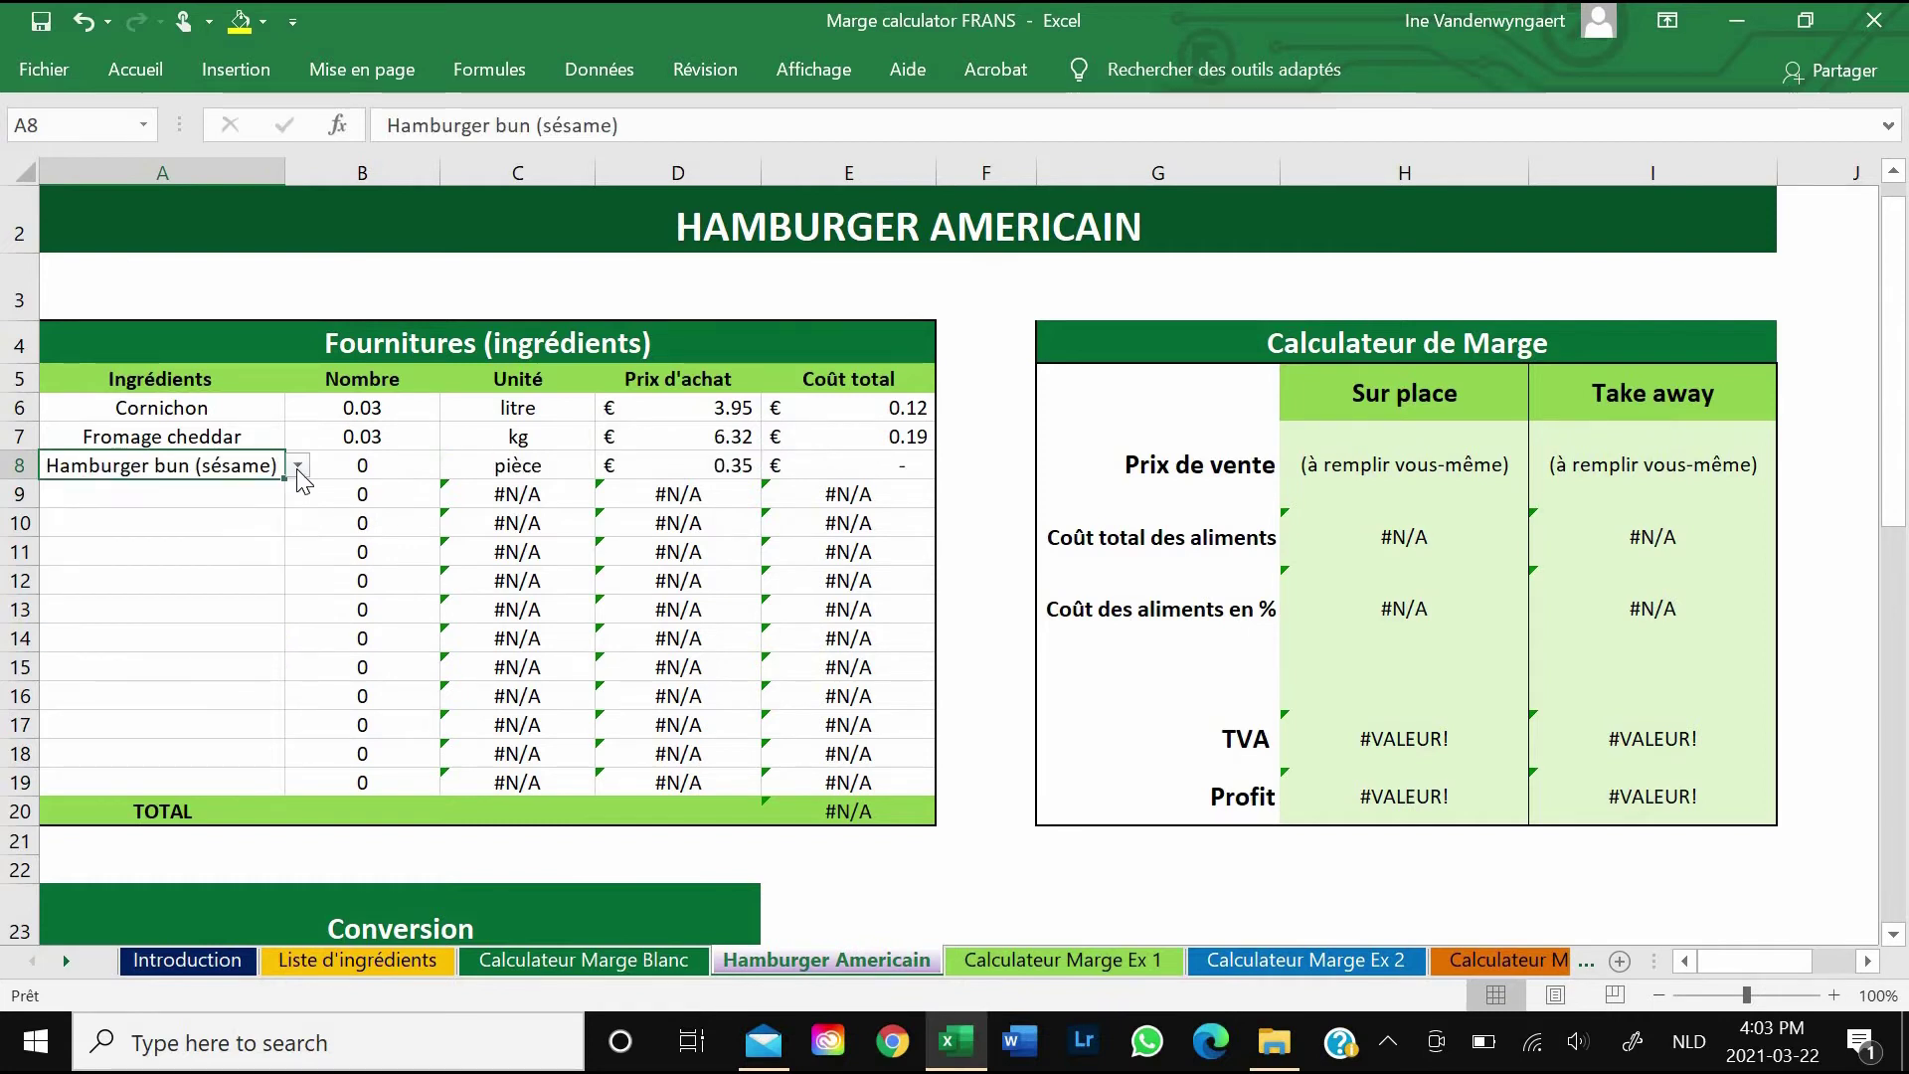
# Set the Nombre quantity for Hamburger bun (sésame) to 1
pyautogui.press('Tab')
pyautogui.write('1')
pyautogui.press('Return')
# Add Hamburger de bœuf as the ingredient in row 9 with a Nombre quantity of 1
pyautogui.click(296, 493)
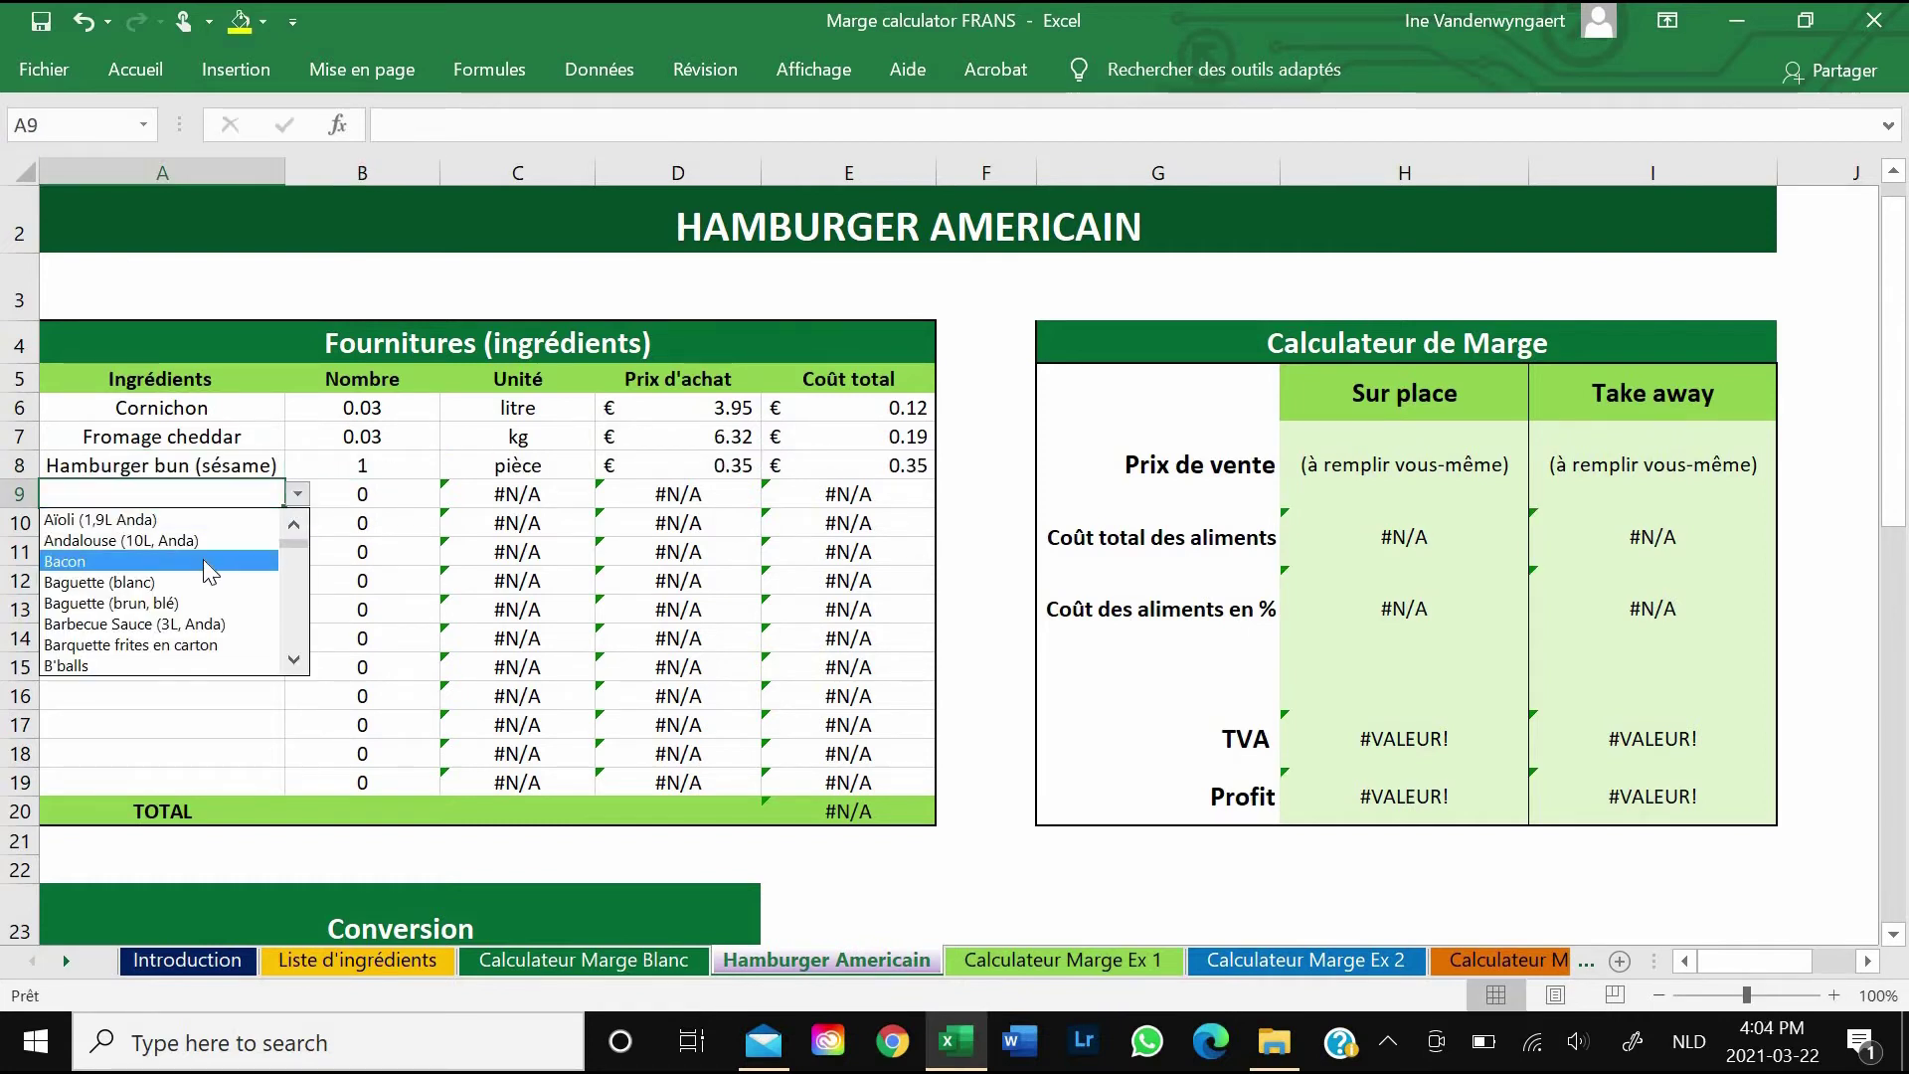
pyautogui.press('Down')
pyautogui.press('Down')
pyautogui.press('Down')
pyautogui.press('Down')
pyautogui.press('Down')
pyautogui.press('Down')
pyautogui.press('Down')
pyautogui.press('Down')
pyautogui.press('Down')
pyautogui.press('Down')
pyautogui.press('Down')
pyautogui.press('Down')
pyautogui.press('Down')
pyautogui.press('Down')
pyautogui.press('Down')
pyautogui.press('Down')
pyautogui.press('Down')
pyautogui.press('Down')
pyautogui.press('Down')
pyautogui.press('Down')
pyautogui.press('Up')
pyautogui.press('Up')
pyautogui.press('Return')
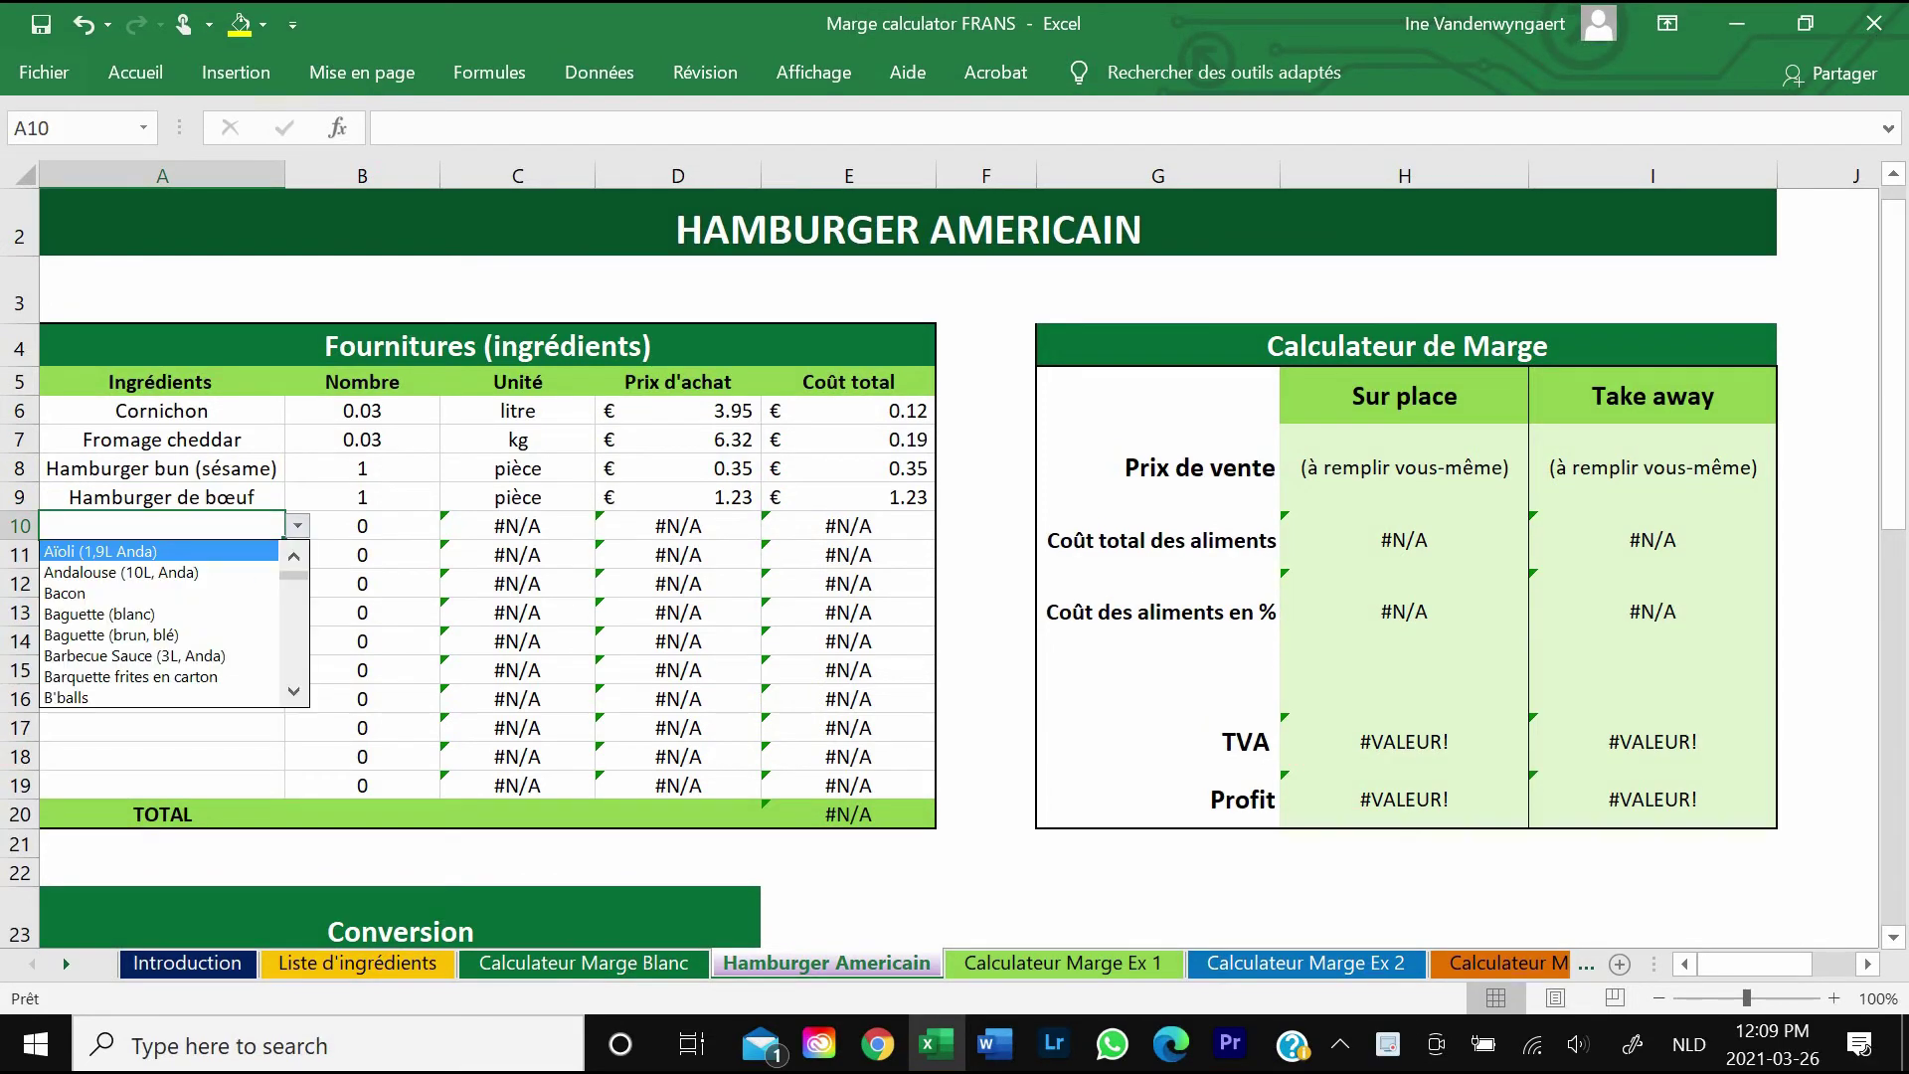
# Choose Hannibal sauce (1L, Anda) from the ingredient list for row 10 of the Fournitures table
pyautogui.press('Down')
pyautogui.press('Down')
pyautogui.press('Down')
pyautogui.press('Down')
pyautogui.press('Down')
pyautogui.press('Down')
pyautogui.press('Down')
pyautogui.press('Down')
pyautogui.press('Down')
pyautogui.press('Down')
pyautogui.press('Down')
pyautogui.press('Down')
pyautogui.press('Down')
pyautogui.press('Down')
pyautogui.press('Down')
pyautogui.press('Down')
pyautogui.press('Down')
pyautogui.press('Down')
pyautogui.press('Down')
pyautogui.press('Down')
pyautogui.press('Down')
pyautogui.press('Return')
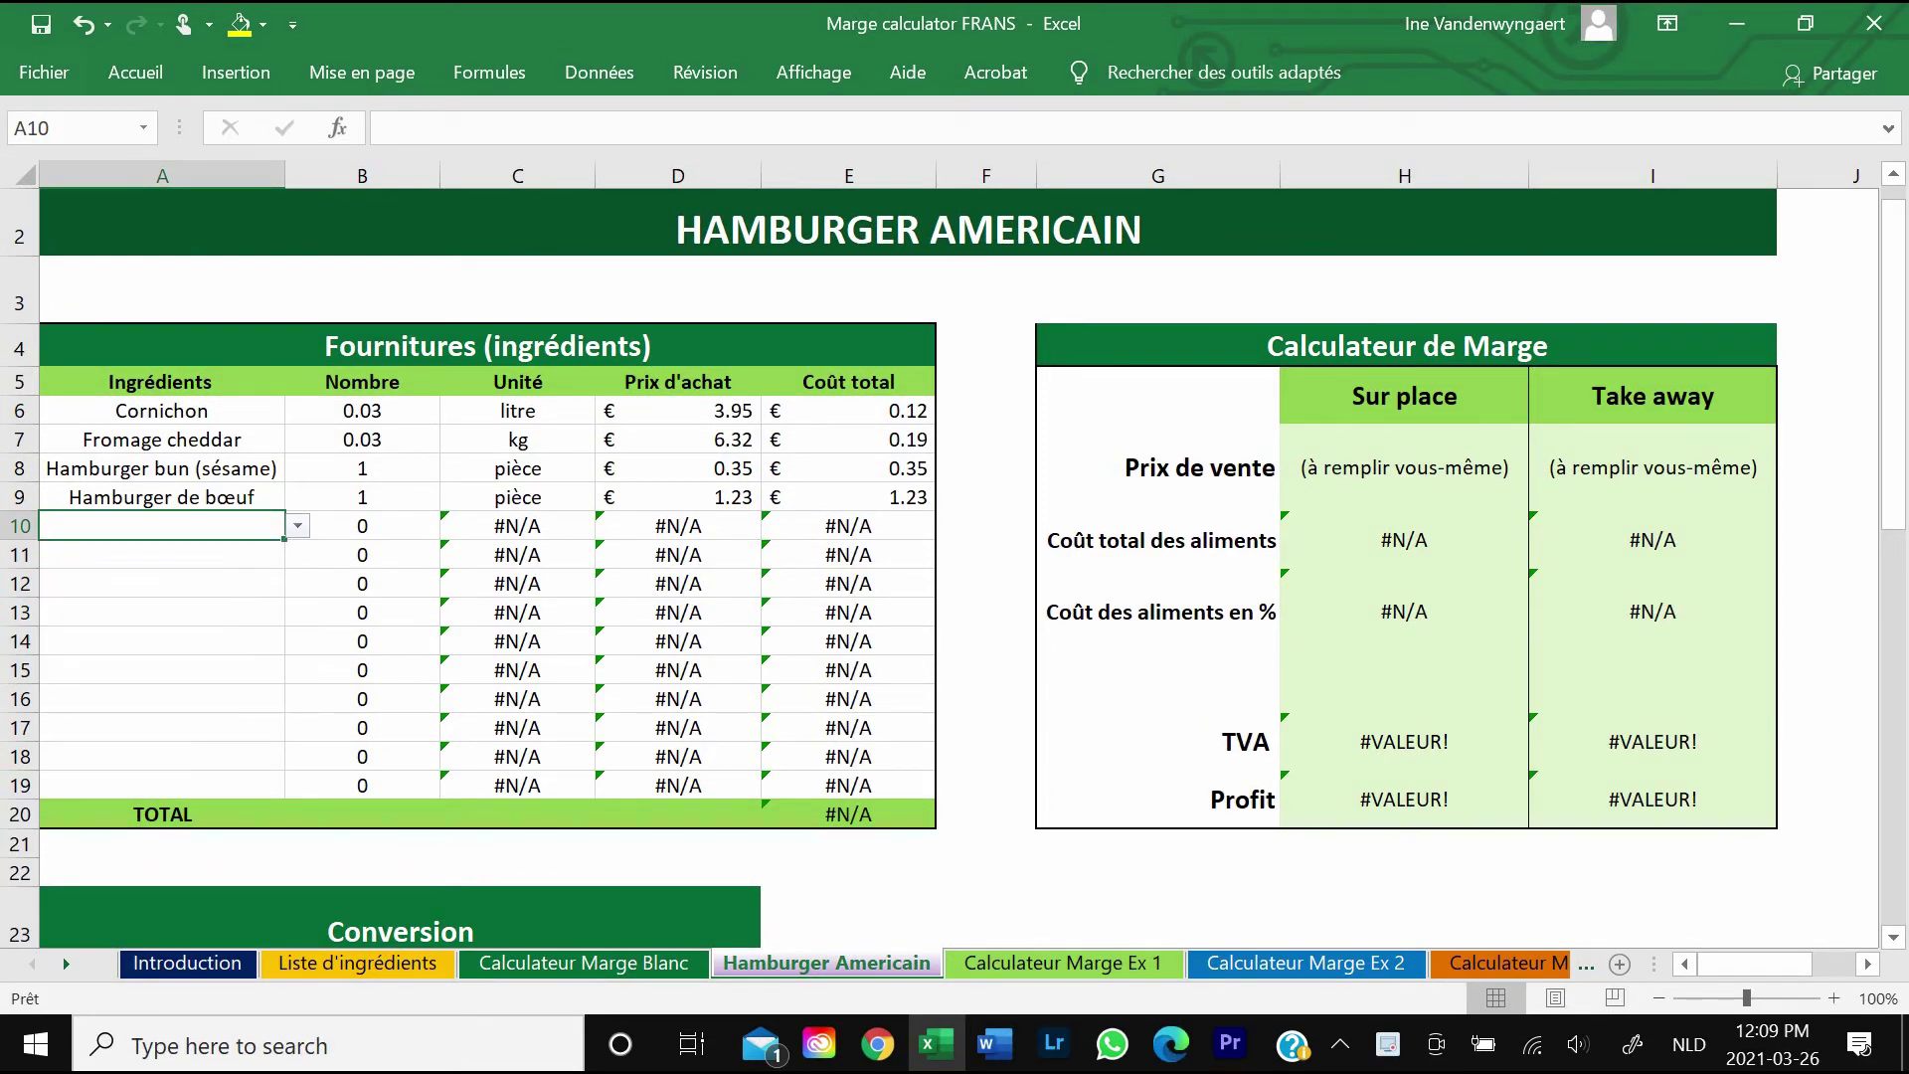
# Set the Nombre quantity for Hannibal sauce (1L, Anda) to 0.05
pyautogui.press('Tab')
pyautogui.write('0.05')
pyautogui.press('Return')
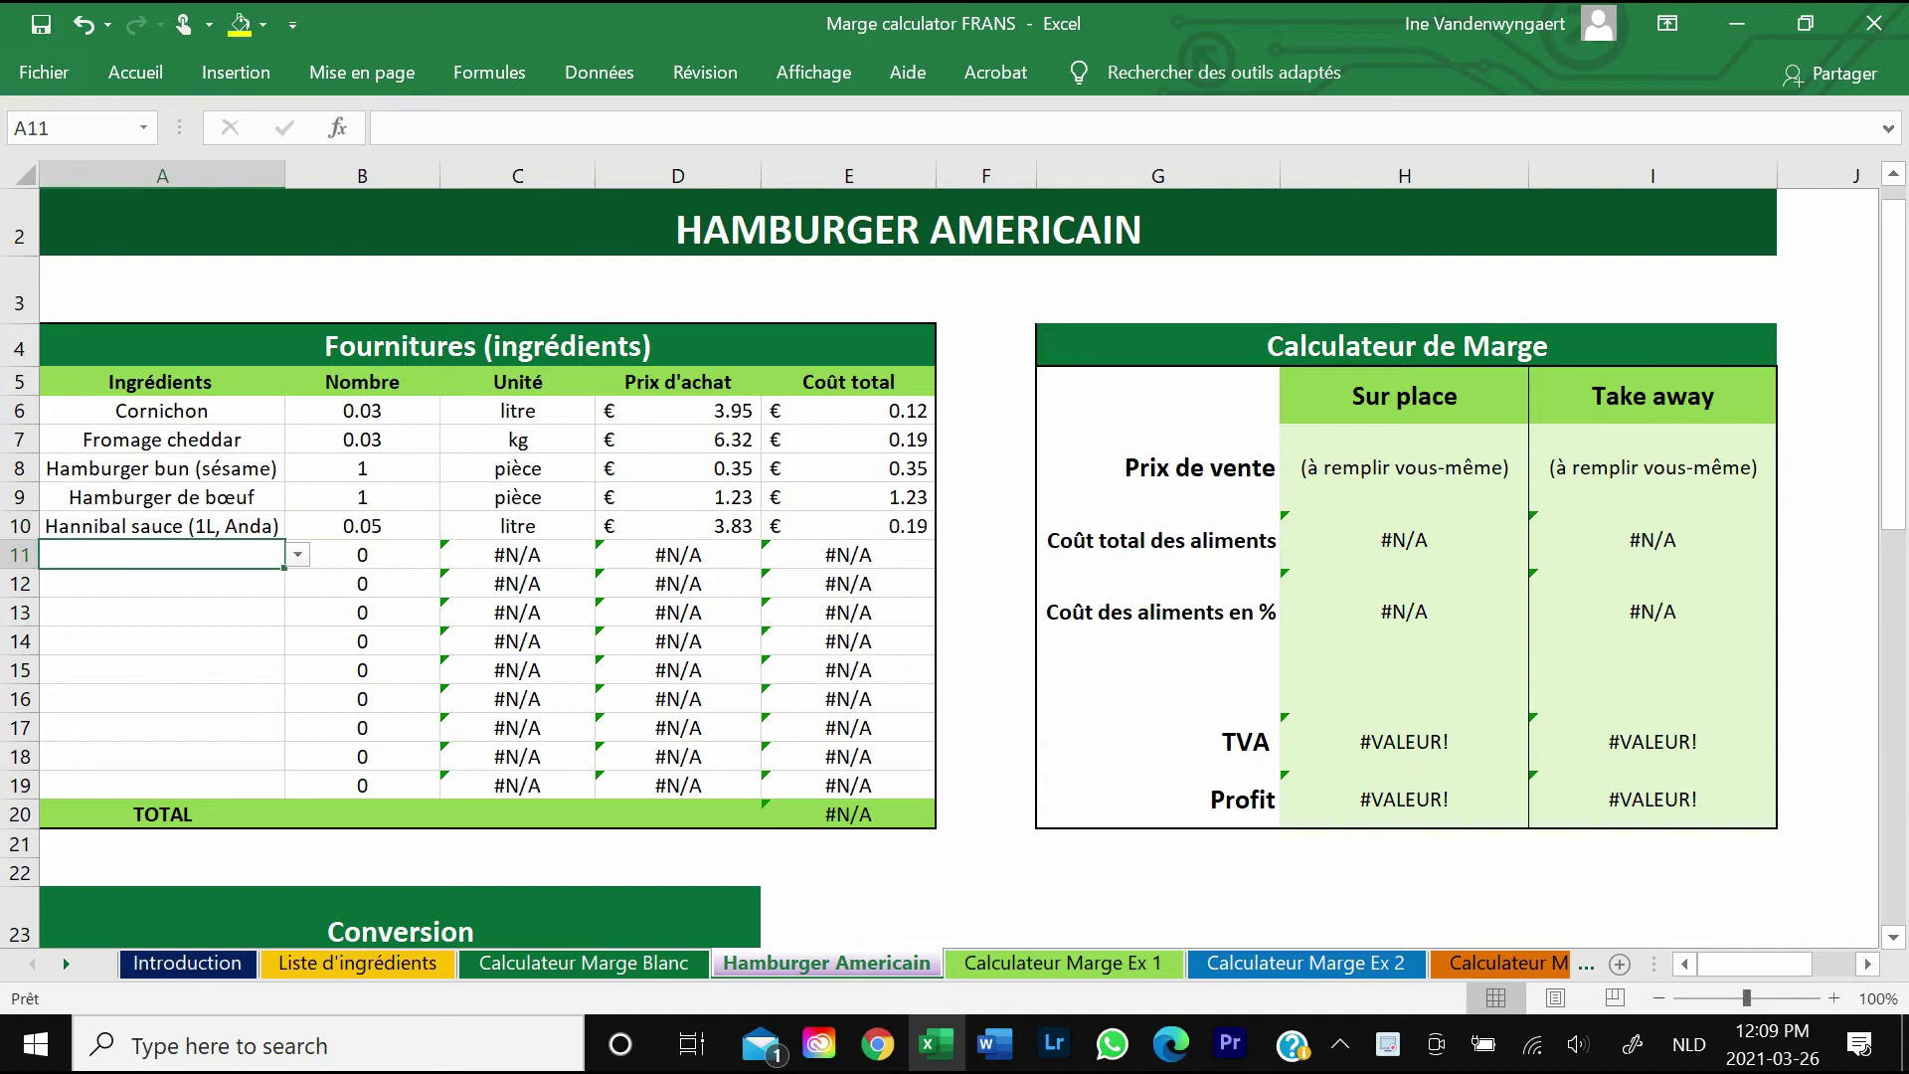
# Add Laitue iceberg as the ingredient in row 11 of the Fournitures table with a Nombre quantity of 0.1
pyautogui.hotkey('alt', 'Down')
pyautogui.press('Down')
pyautogui.press('Down')
pyautogui.press('Down')
pyautogui.press('Down')
pyautogui.press('Down')
pyautogui.press('Down')
pyautogui.press('Down')
pyautogui.press('Down')
pyautogui.press('Down')
pyautogui.press('Down')
pyautogui.press('Down')
pyautogui.press('Down')
pyautogui.press('Down')
pyautogui.press('Down')
pyautogui.press('Down')
pyautogui.press('Down')
pyautogui.press('Down')
pyautogui.press('Down')
pyautogui.press('Down')
pyautogui.press('Down')
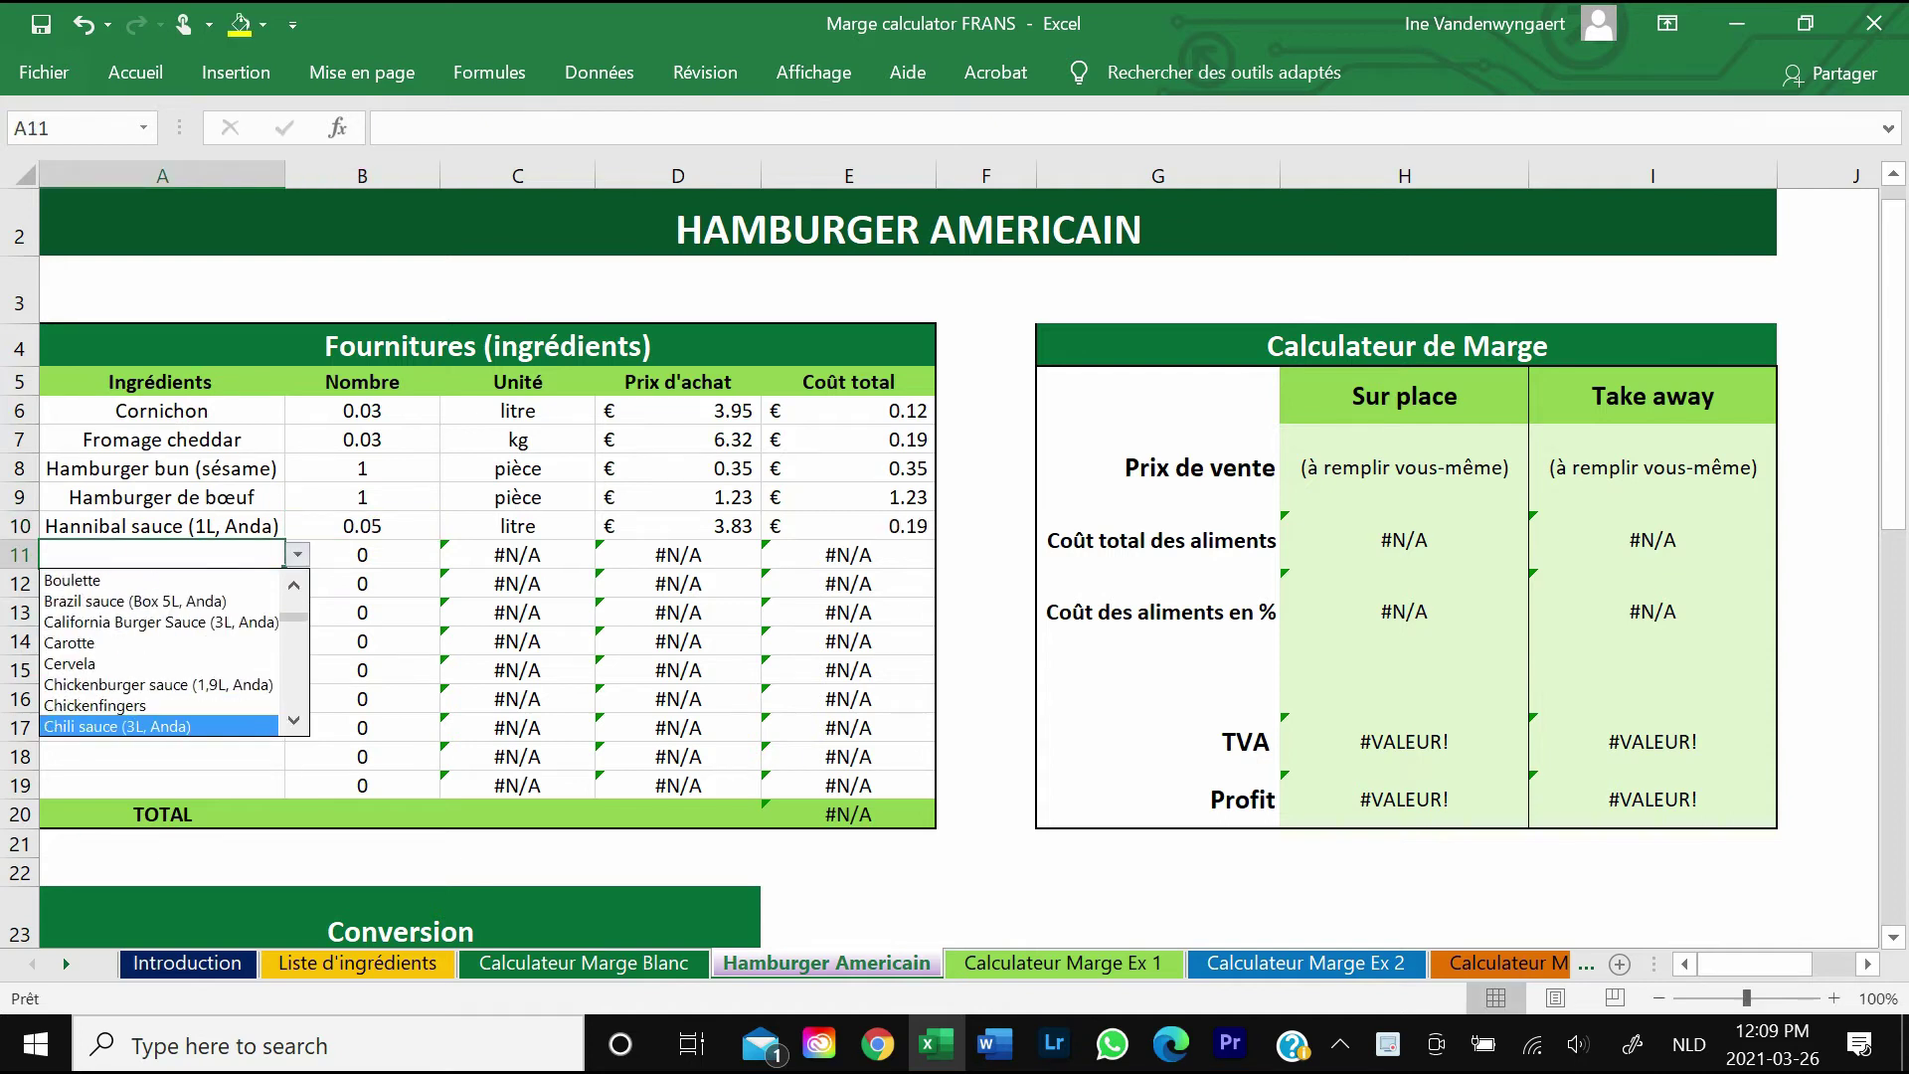
pyautogui.press('Down')
pyautogui.press('Down')
pyautogui.press('Down')
pyautogui.press('Down')
pyautogui.press('Down')
pyautogui.press('Down')
pyautogui.press('Down')
pyautogui.press('Return')
pyautogui.press('Tab')
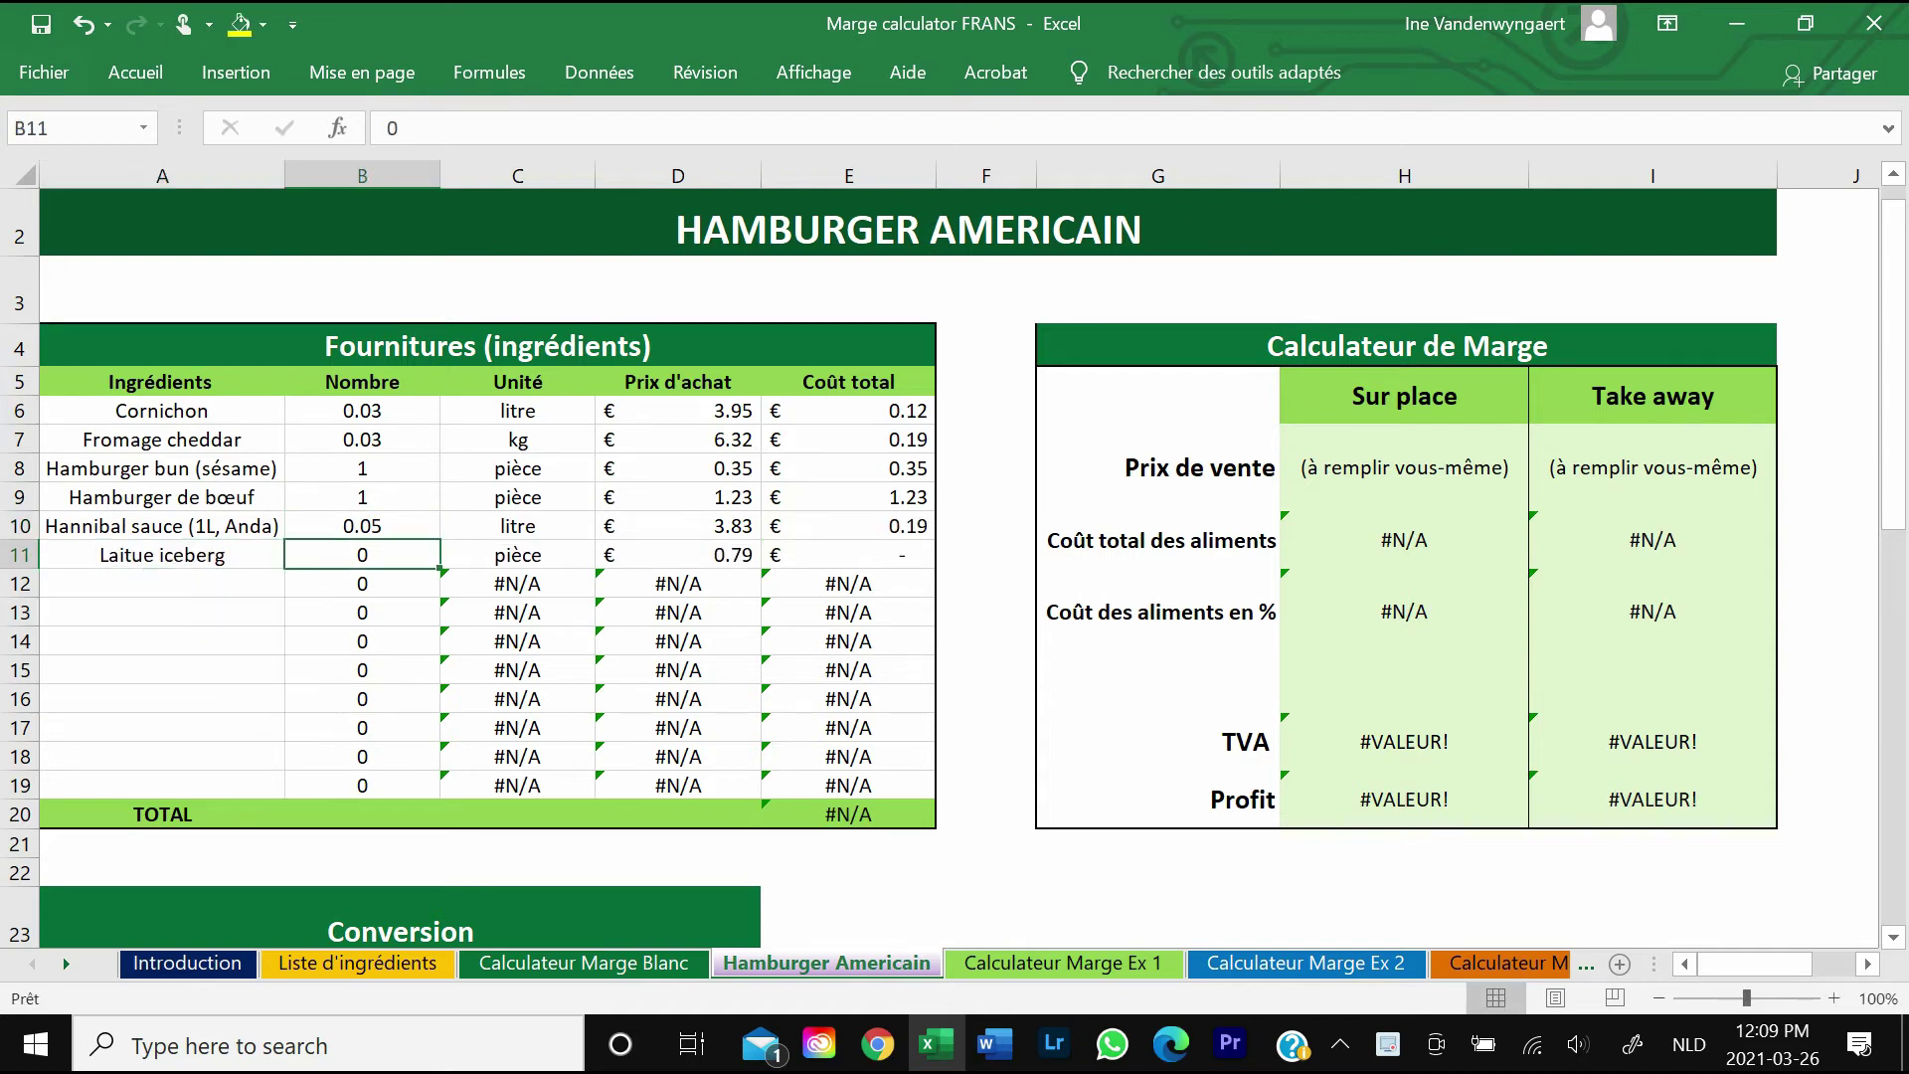
pyautogui.write('0')
pyautogui.press('Return')
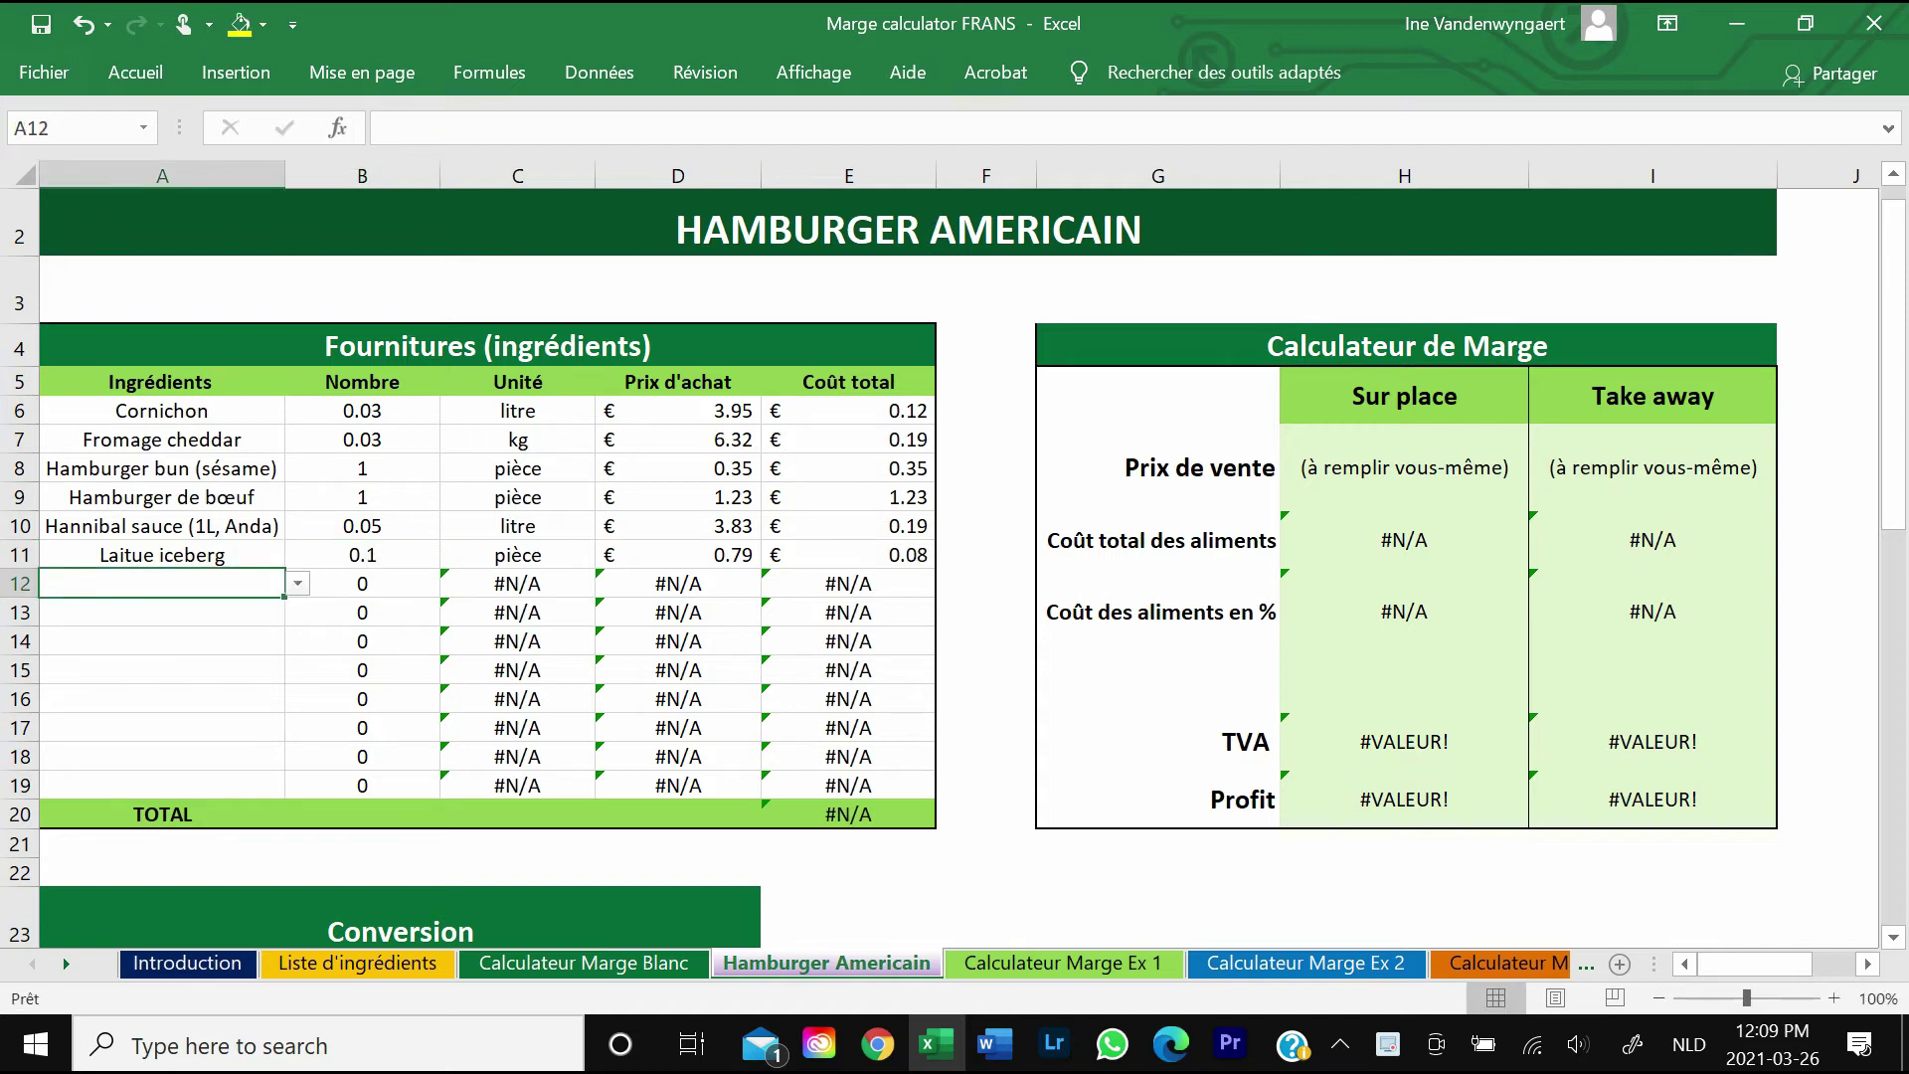
# Add Oignon rouge as the ingredient in row 12 with a Nombre quantity of 0.25
pyautogui.hotkey('alt', 'Down')
pyautogui.press('Down')
pyautogui.press('Down')
pyautogui.press('Down')
pyautogui.press('Down')
pyautogui.press('Down')
pyautogui.press('Down')
pyautogui.press('Down')
pyautogui.press('Down')
pyautogui.press('Down')
pyautogui.press('Down')
pyautogui.press('Down')
pyautogui.press('Down')
pyautogui.press('Down')
pyautogui.press('Down')
pyautogui.press('Down')
pyautogui.press('Down')
pyautogui.press('Down')
pyautogui.press('Down')
pyautogui.press('Down')
pyautogui.press('Down')
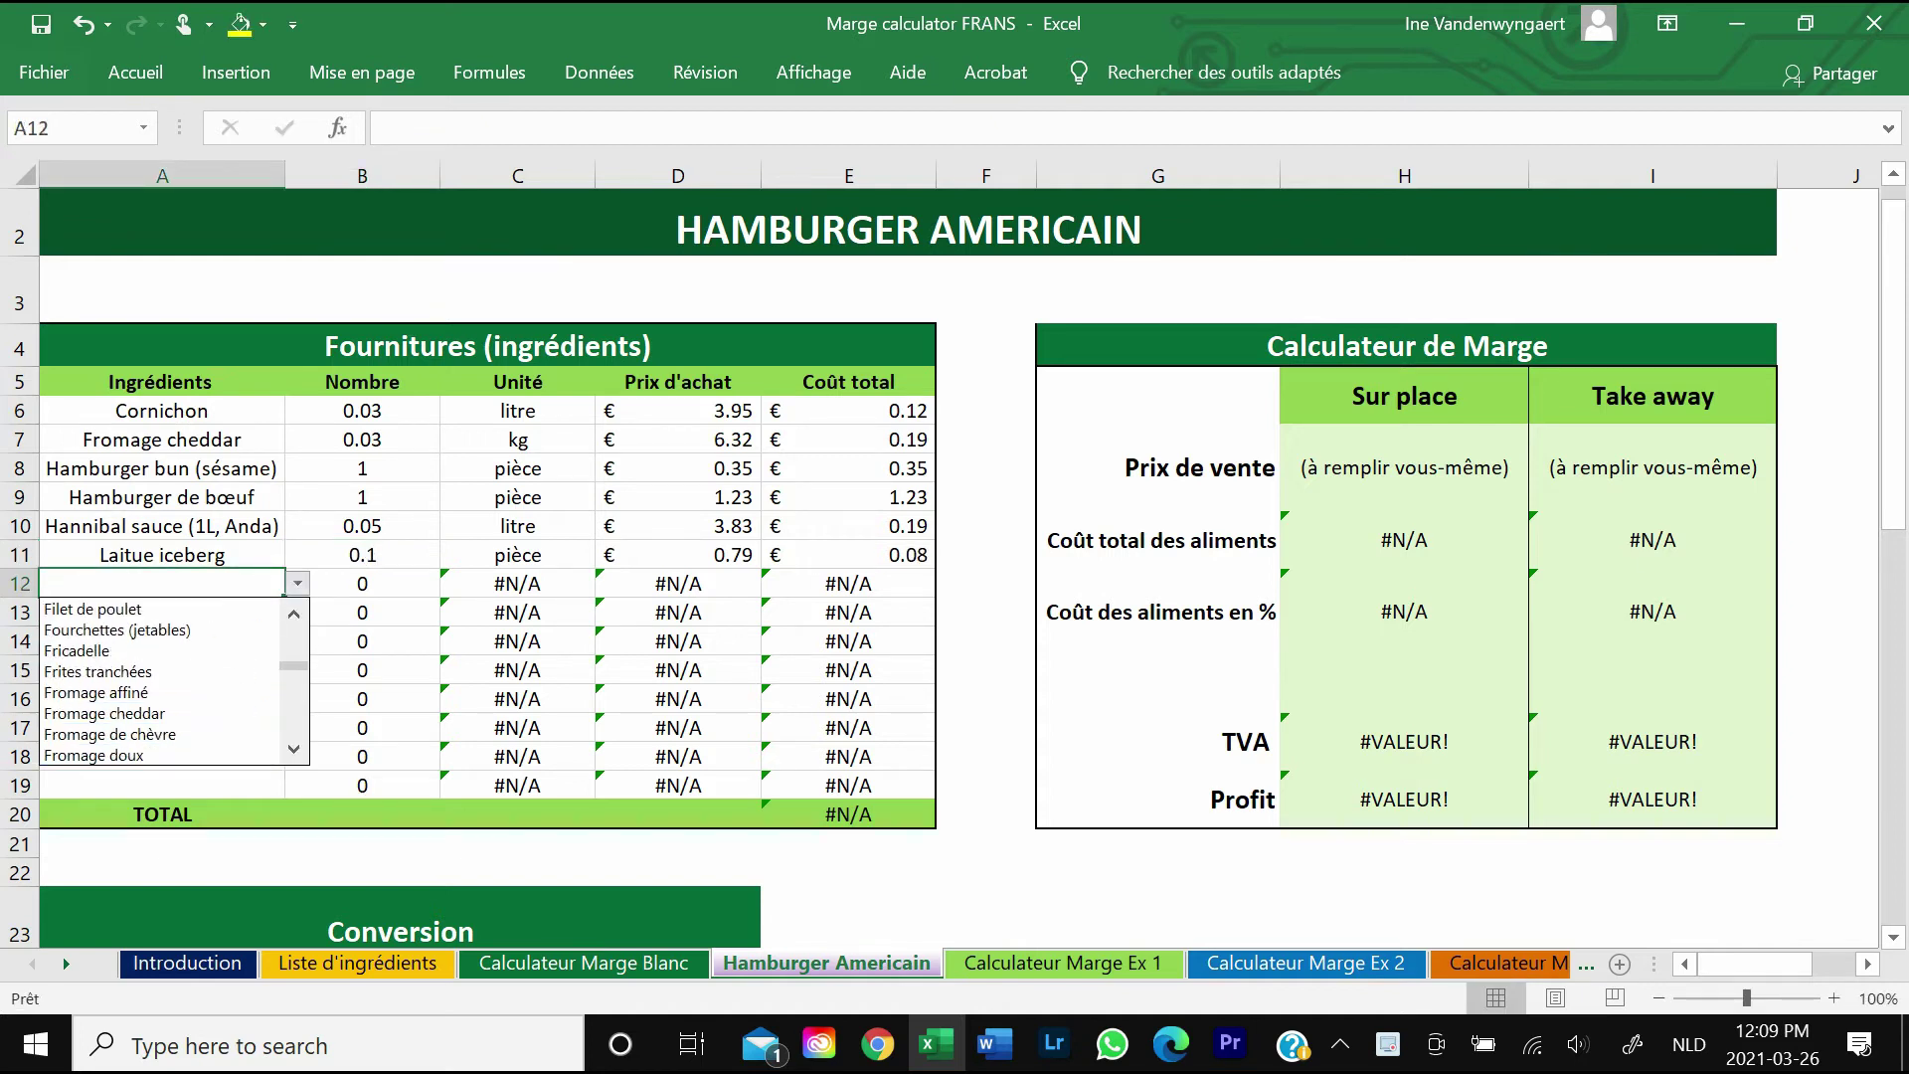
pyautogui.press('Down')
pyautogui.press('Down')
pyautogui.press('Down')
pyautogui.press('Down')
pyautogui.press('Down')
pyautogui.press('Down')
pyautogui.press('Down')
pyautogui.press('Down')
pyautogui.press('Down')
pyautogui.press('Down')
pyautogui.press('Down')
pyautogui.press('Down')
pyautogui.press('Down')
pyautogui.press('Down')
pyautogui.press('Down')
pyautogui.press('Down')
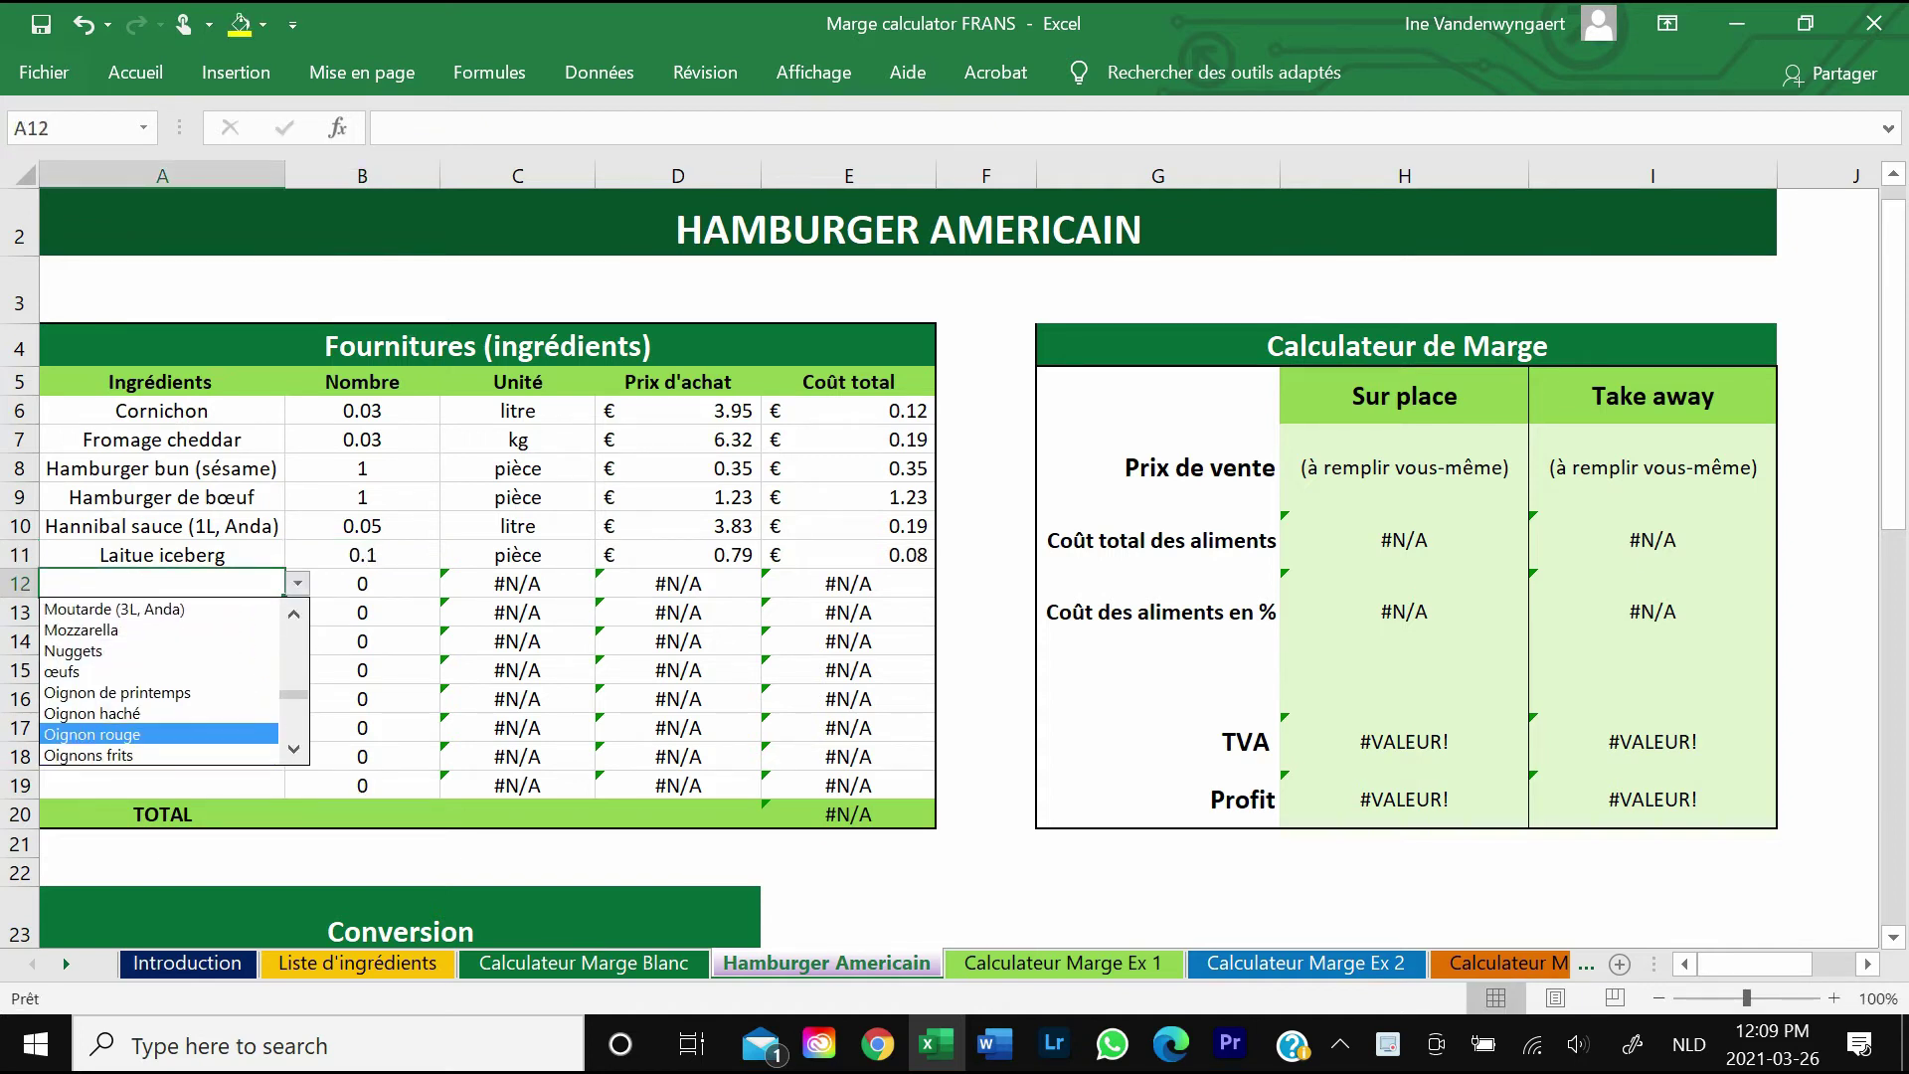
pyautogui.press('Return')
pyautogui.press('Tab')
pyautogui.write('0.2')
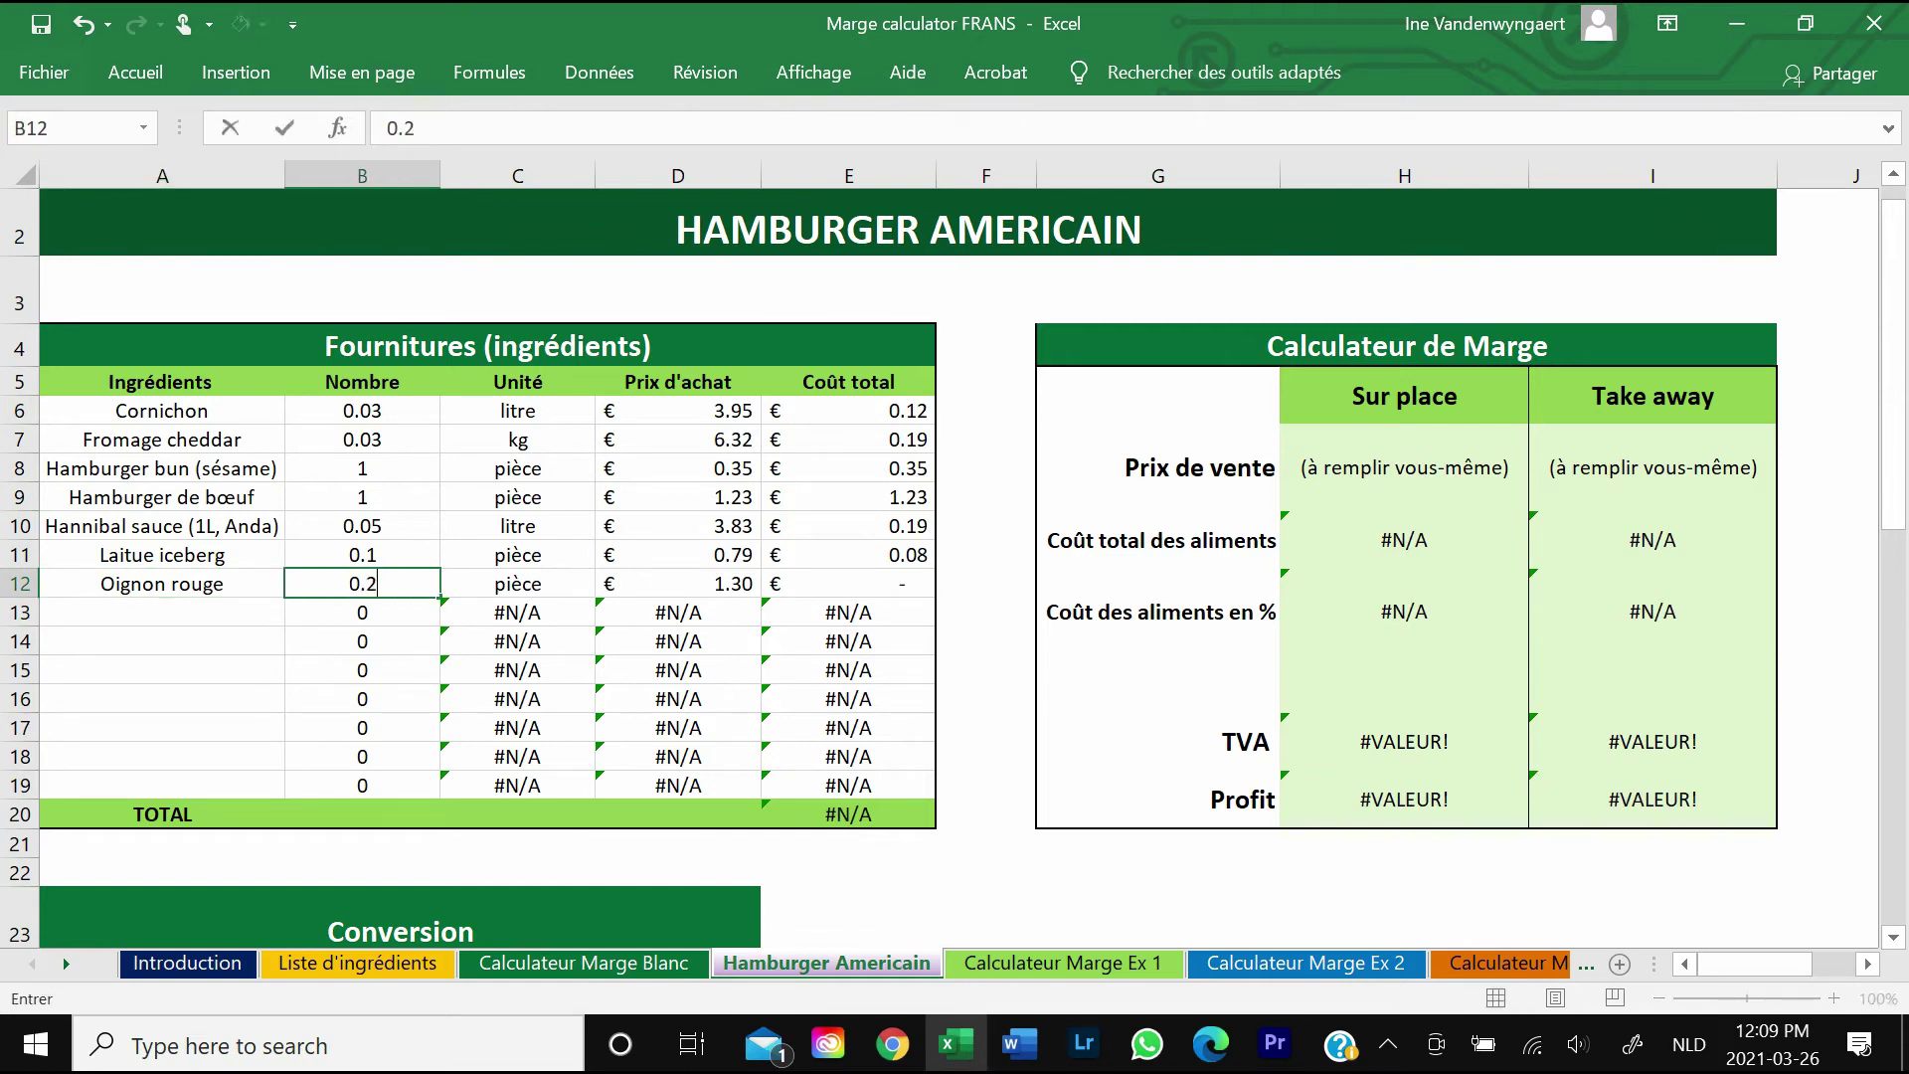
pyautogui.write('5')
pyautogui.press('Return')
# Add Tomate as the ingredient in row 13 with a Nombre quantity of 0.01
pyautogui.hotkey('alt', 'Down')
pyautogui.press('Down')
pyautogui.press('Down')
pyautogui.press('Down')
pyautogui.press('Down')
pyautogui.press('Down')
pyautogui.press('Down')
pyautogui.press('Down')
pyautogui.press('Down')
pyautogui.press('Down')
pyautogui.press('Down')
pyautogui.press('Down')
pyautogui.press('Down')
pyautogui.press('Down')
pyautogui.press('Down')
pyautogui.press('Down')
pyautogui.press('Down')
pyautogui.press('Down')
pyautogui.press('Down')
pyautogui.press('Down')
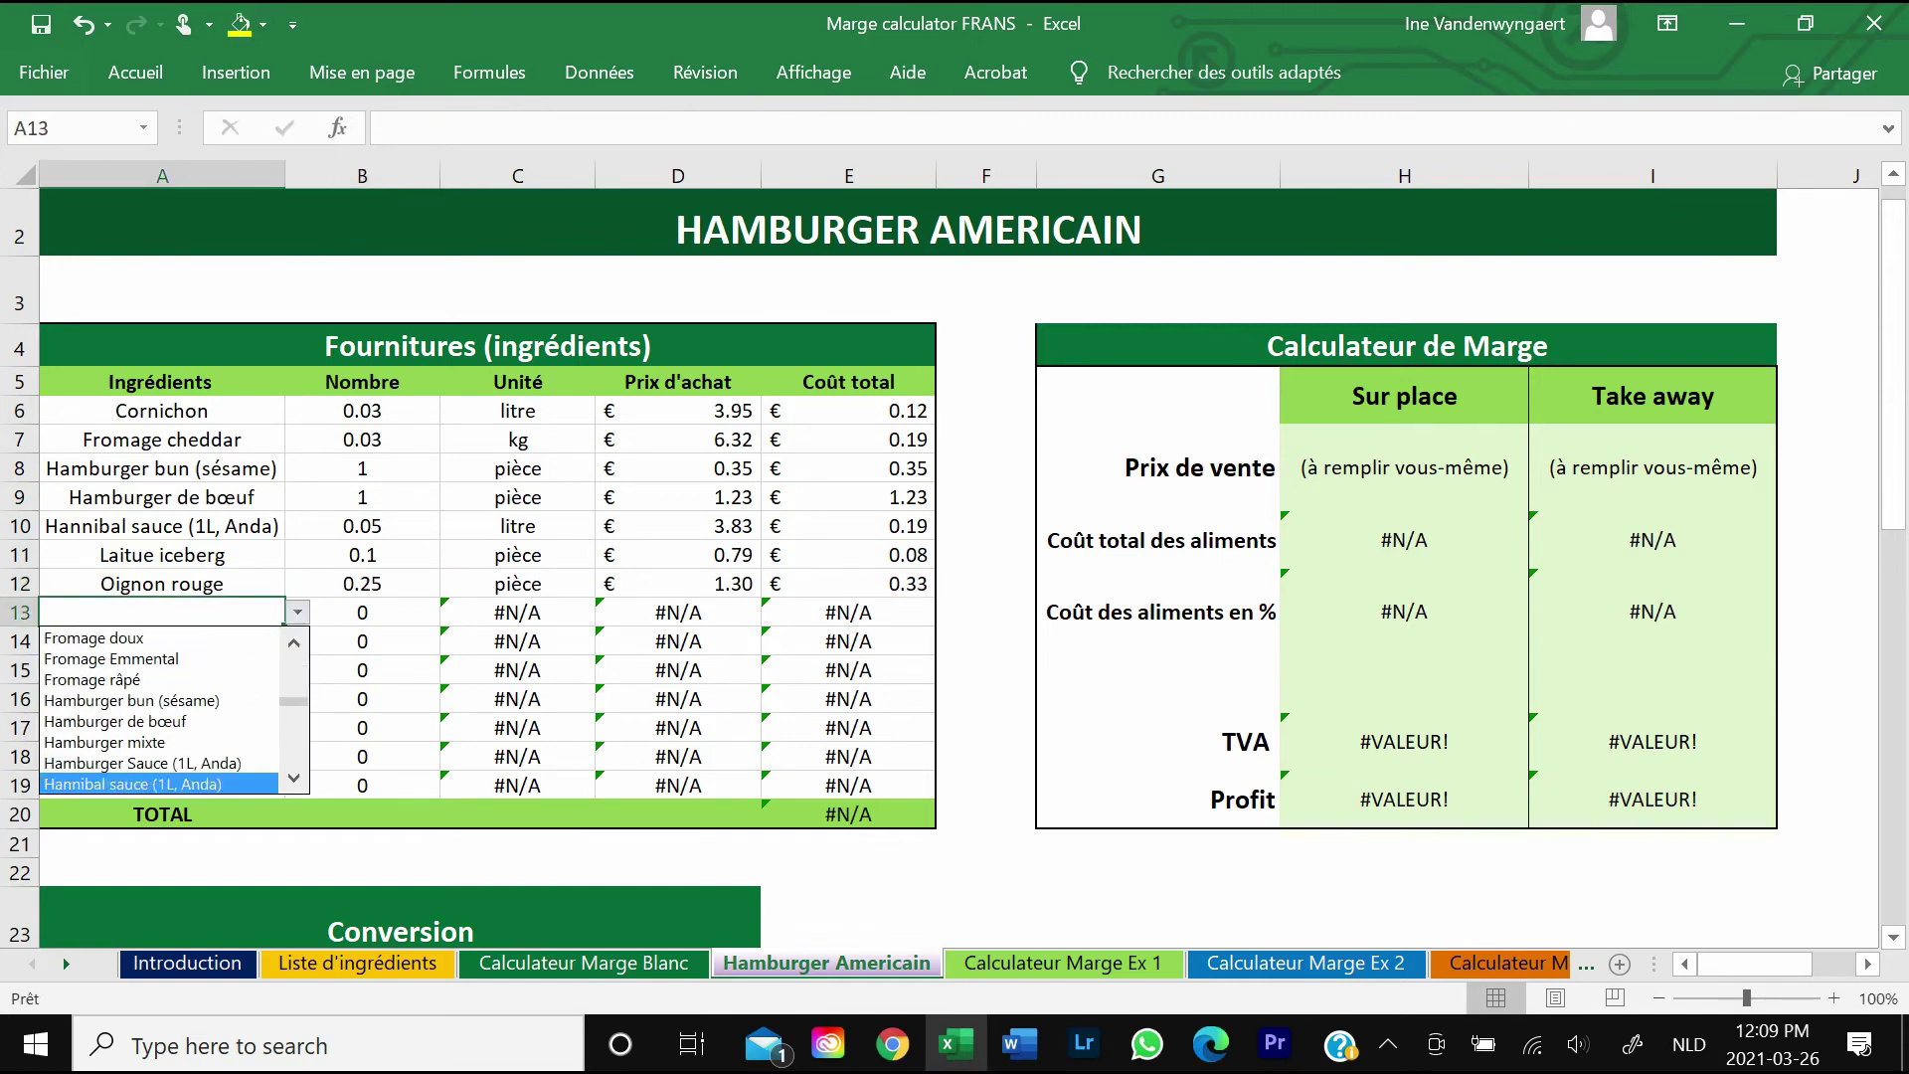
pyautogui.press('Down')
pyautogui.press('Down')
pyautogui.press('Down')
pyautogui.press('Down')
pyautogui.press('Down')
pyautogui.press('Down')
pyautogui.press('Down')
pyautogui.press('Down')
pyautogui.press('Down')
pyautogui.press('Down')
pyautogui.press('Down')
pyautogui.press('Down')
pyautogui.press('Down')
pyautogui.press('Down')
pyautogui.press('Down')
pyautogui.press('Down')
pyautogui.press('Down')
pyautogui.press('Down')
pyautogui.press('Return')
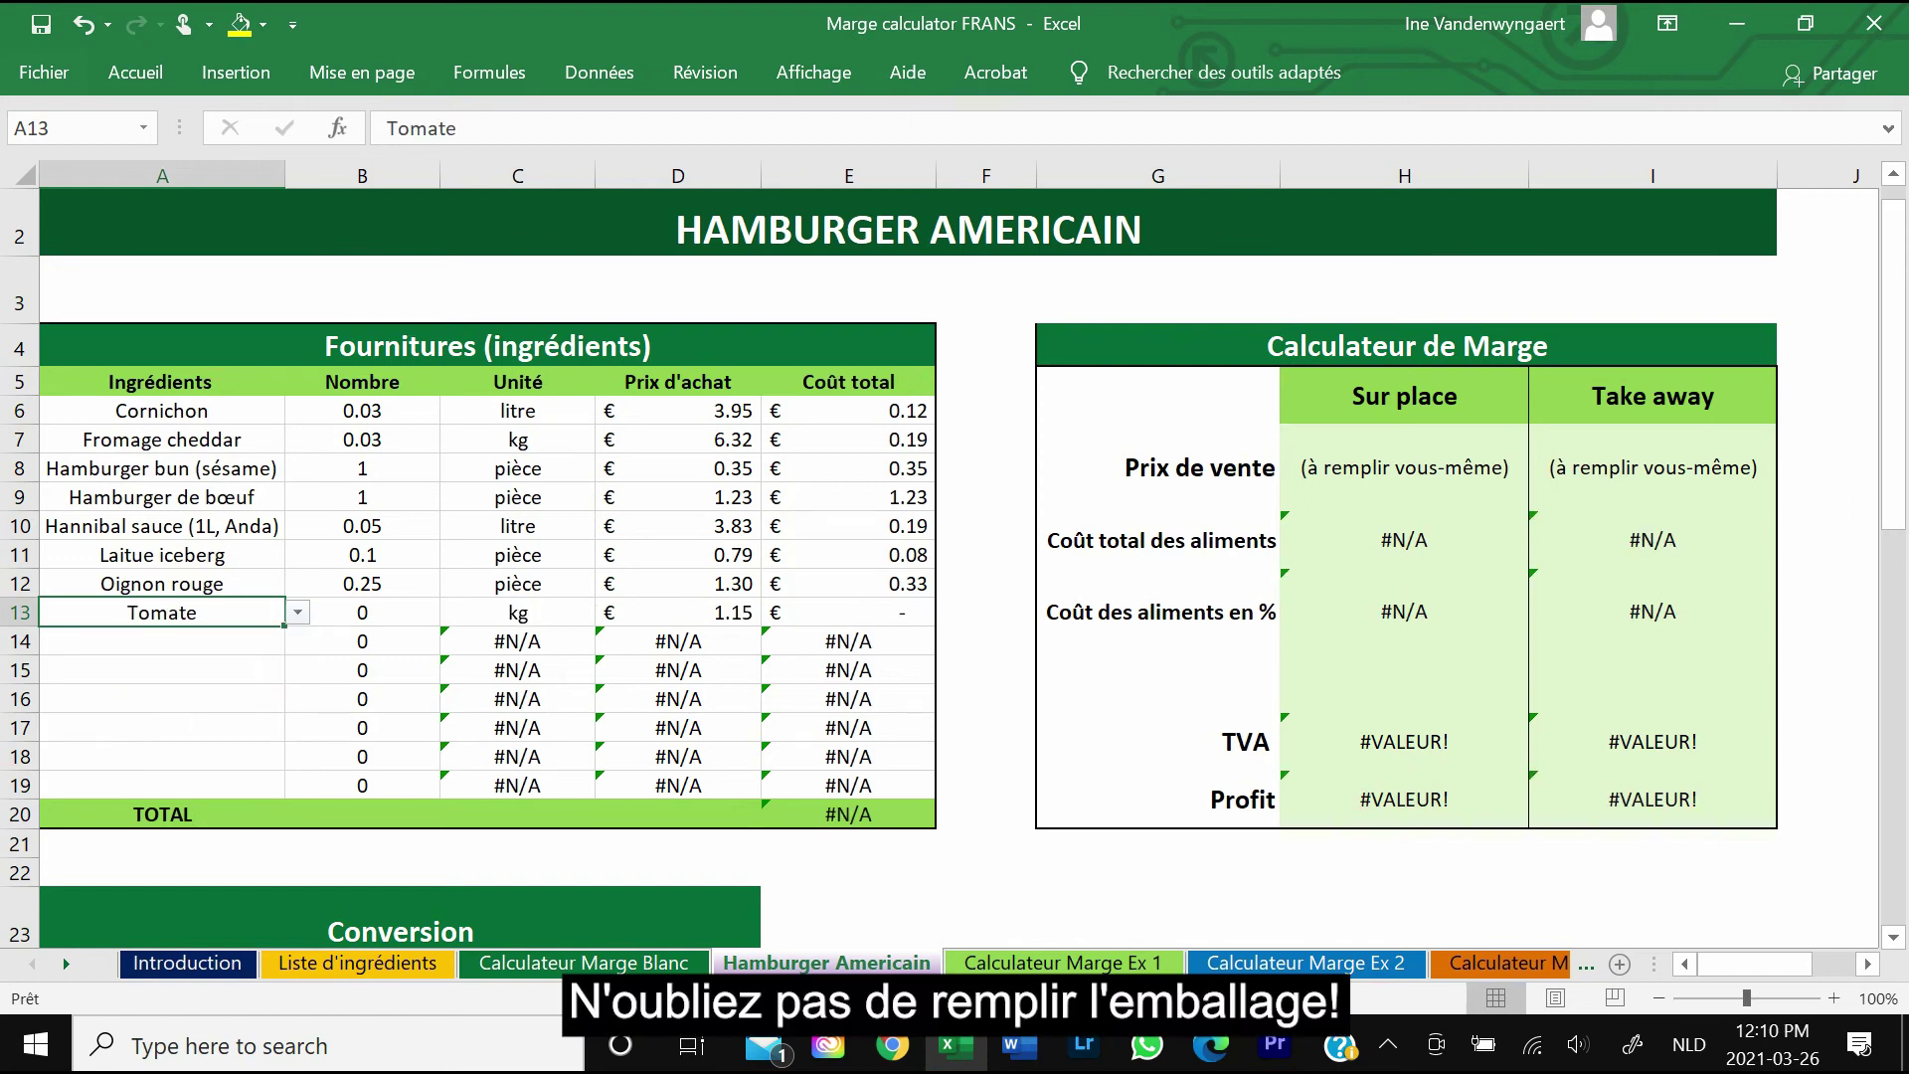
pyautogui.press('Tab')
pyautogui.write('0.01')
pyautogui.press('Return')
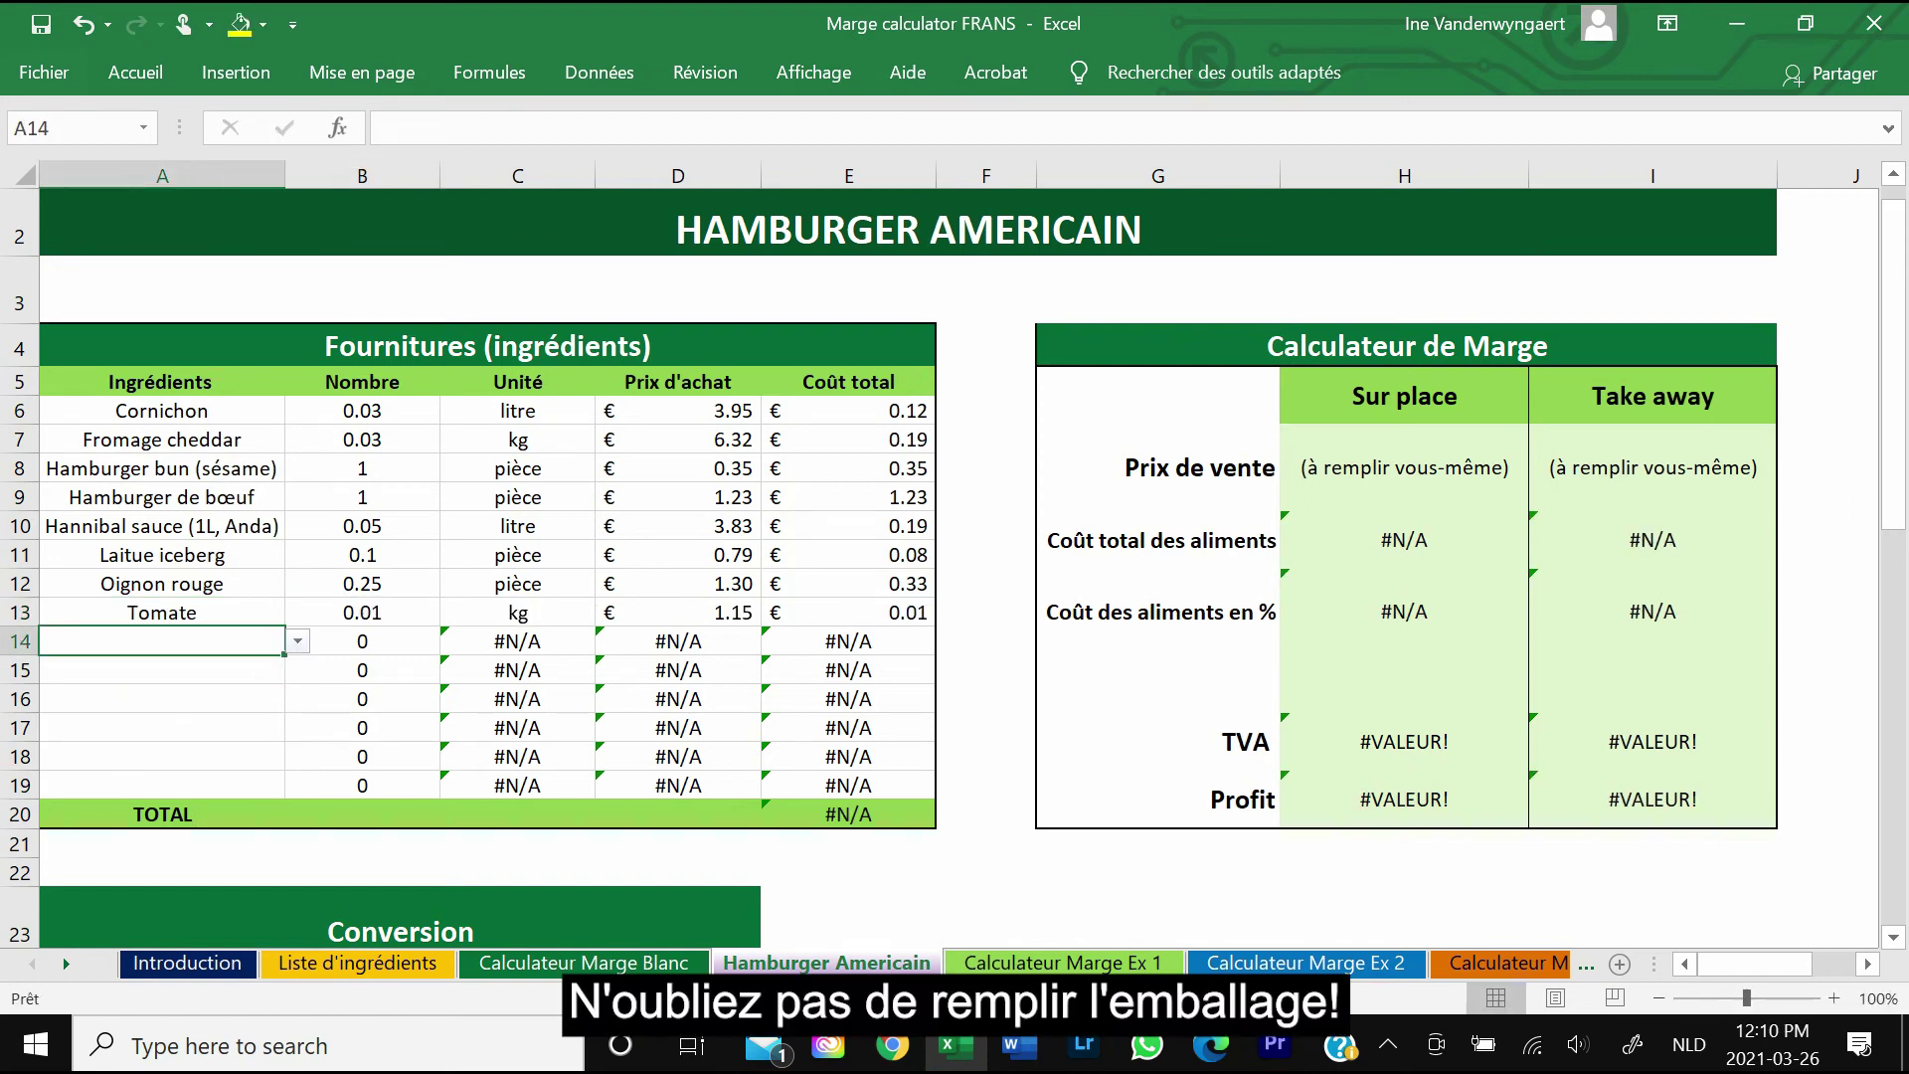
# Add the packaging item Boîtes hamburger in row 14 with a Nombre quantity of 1
pyautogui.hotkey('alt', 'Down')
pyautogui.press('Down')
pyautogui.press('Down')
pyautogui.press('Down')
pyautogui.press('Down')
pyautogui.press('Down')
pyautogui.press('Down')
pyautogui.press('Down')
pyautogui.press('Down')
pyautogui.press('Down')
pyautogui.press('Down')
pyautogui.press('Up')
pyautogui.press('Return')
pyautogui.press('Tab')
pyautogui.write('1')
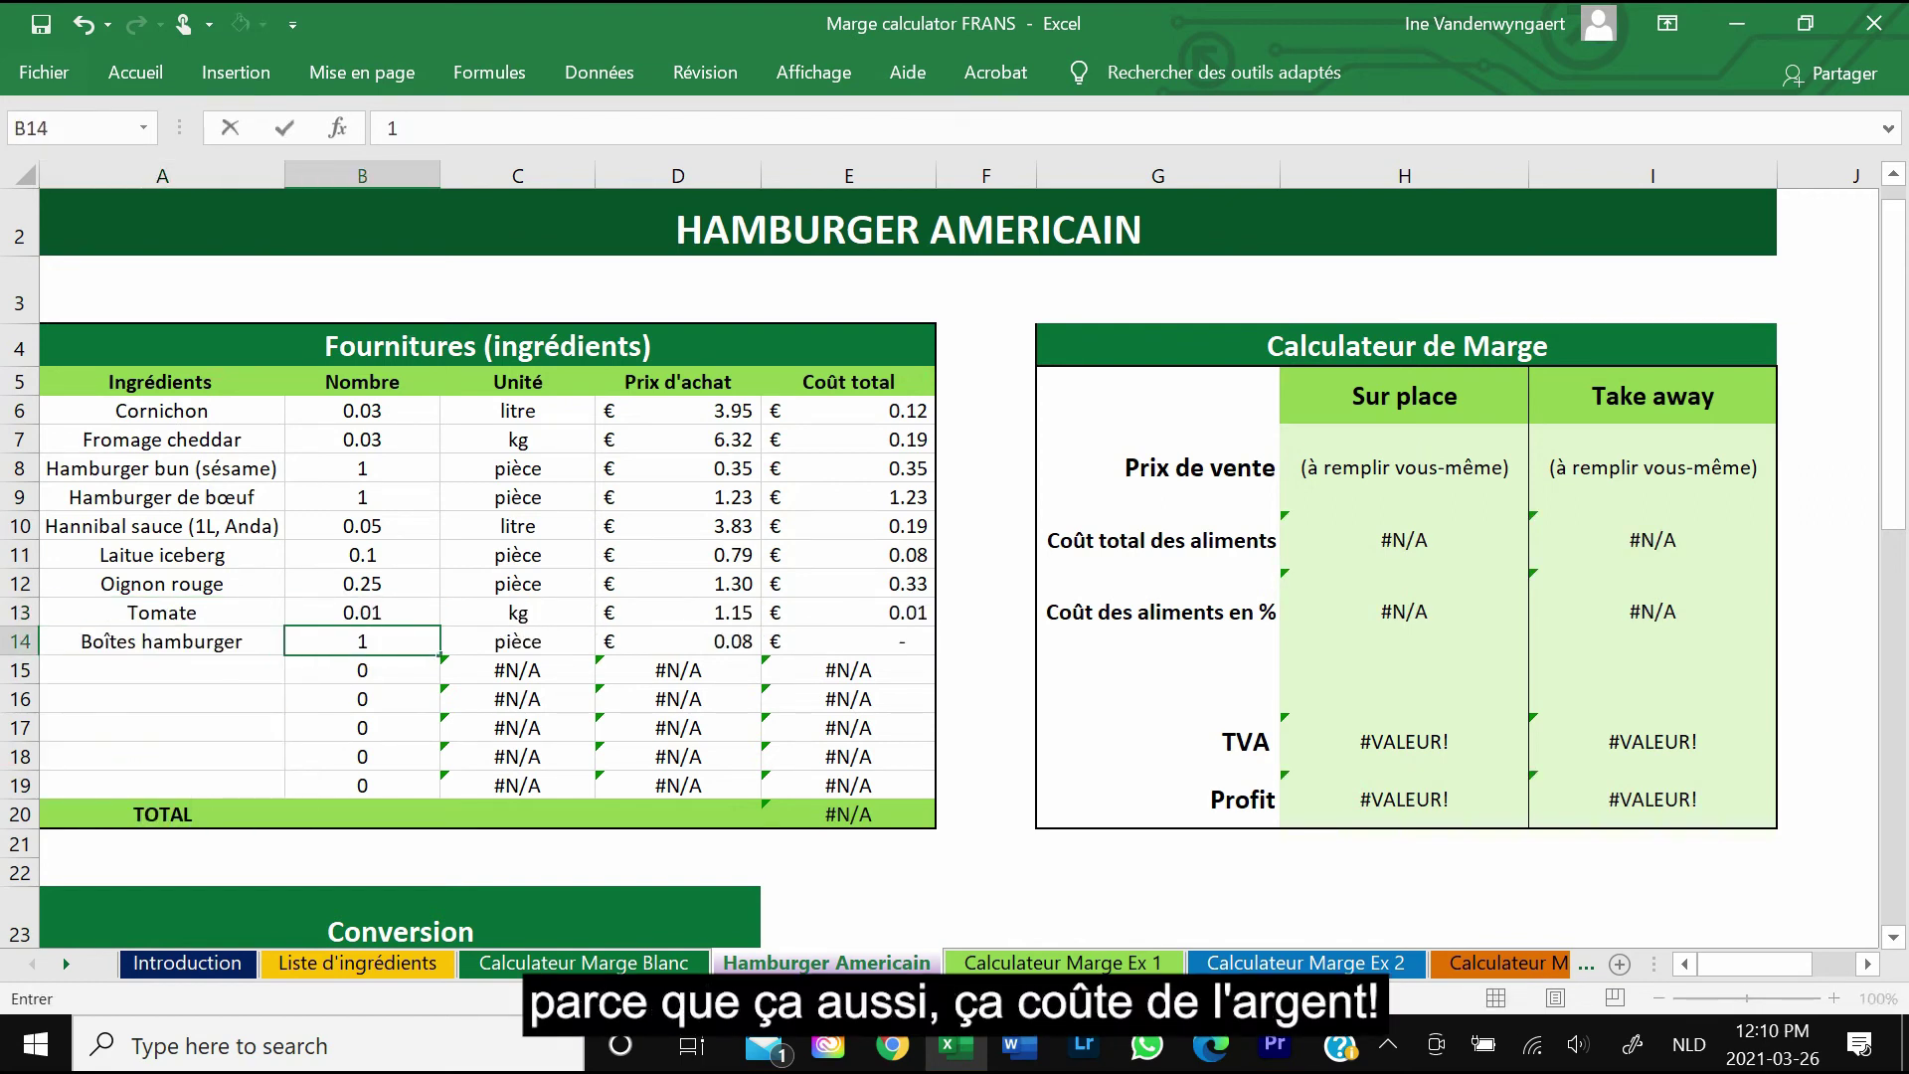
pyautogui.press('Return')
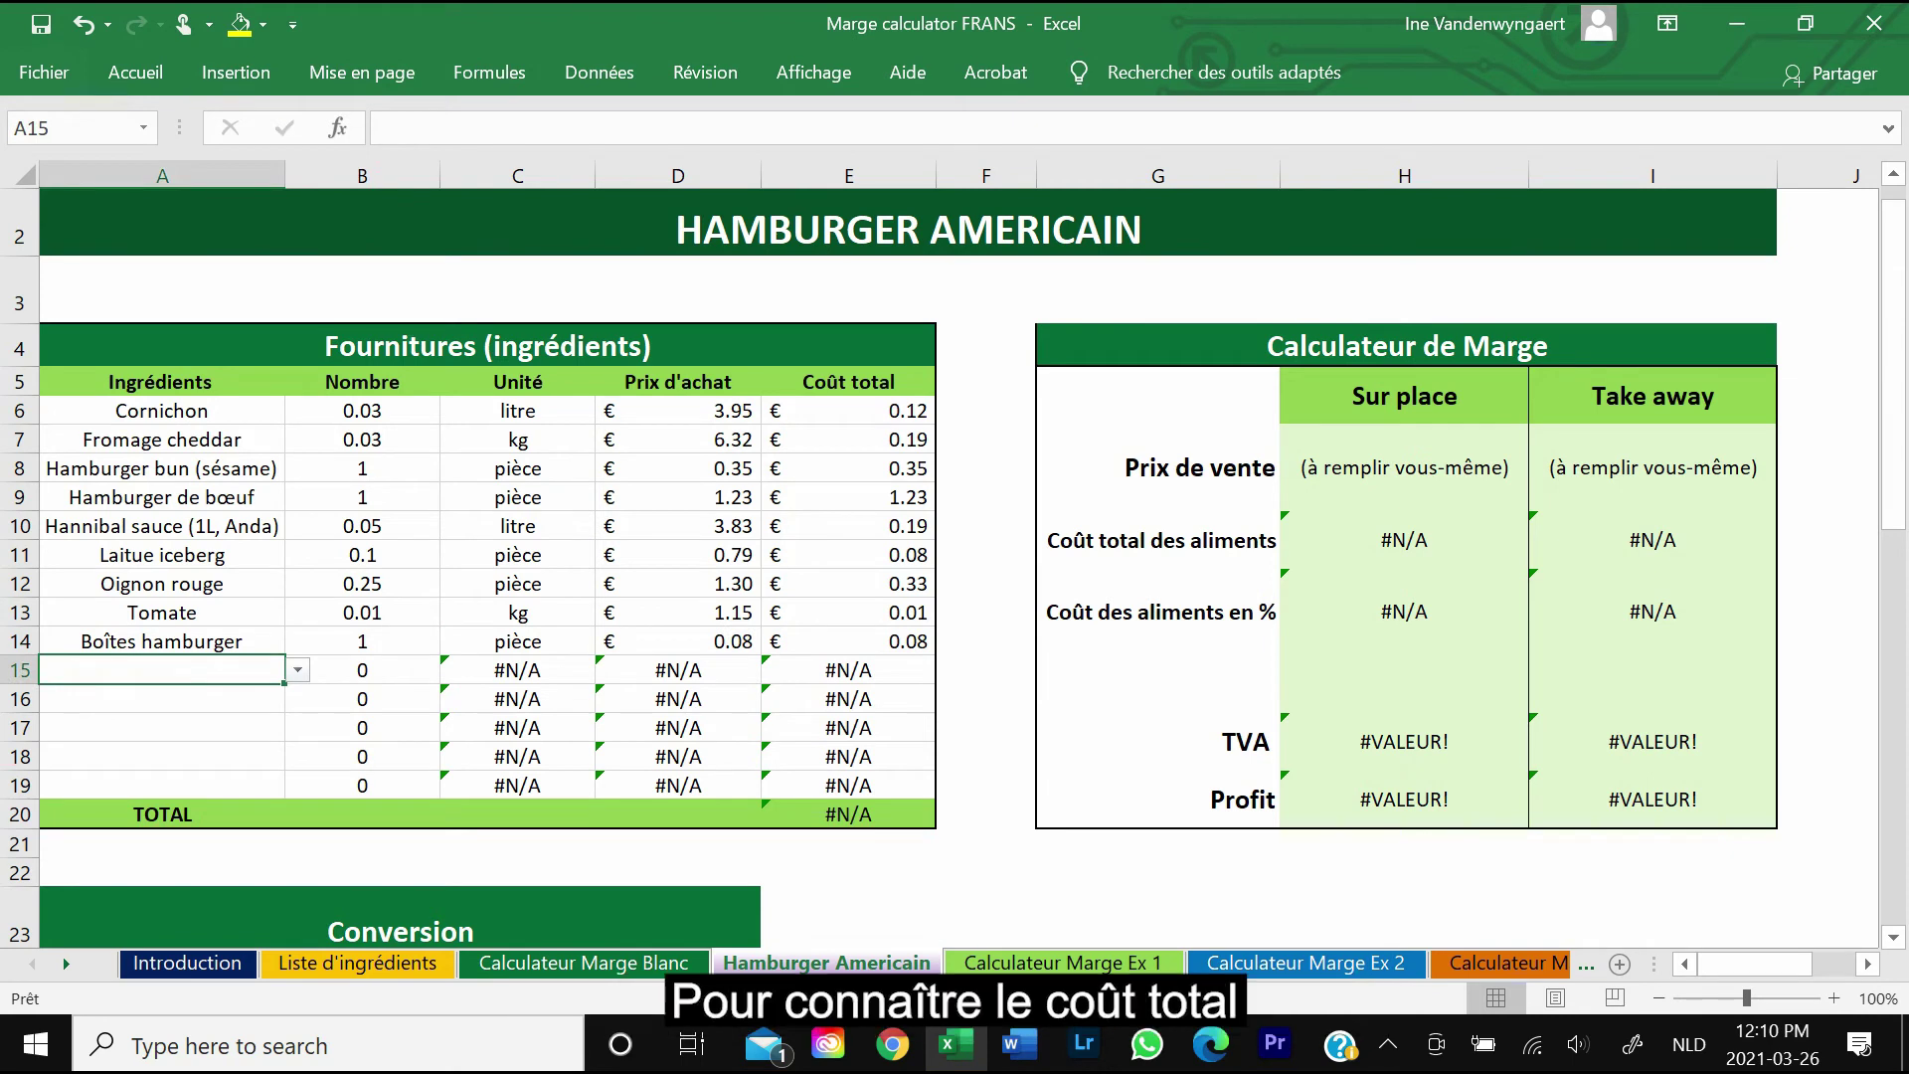
# Clear the contents of the unused ingredient rows in B15:E19, and select the total cost cell E20
pyautogui.press('Tab')
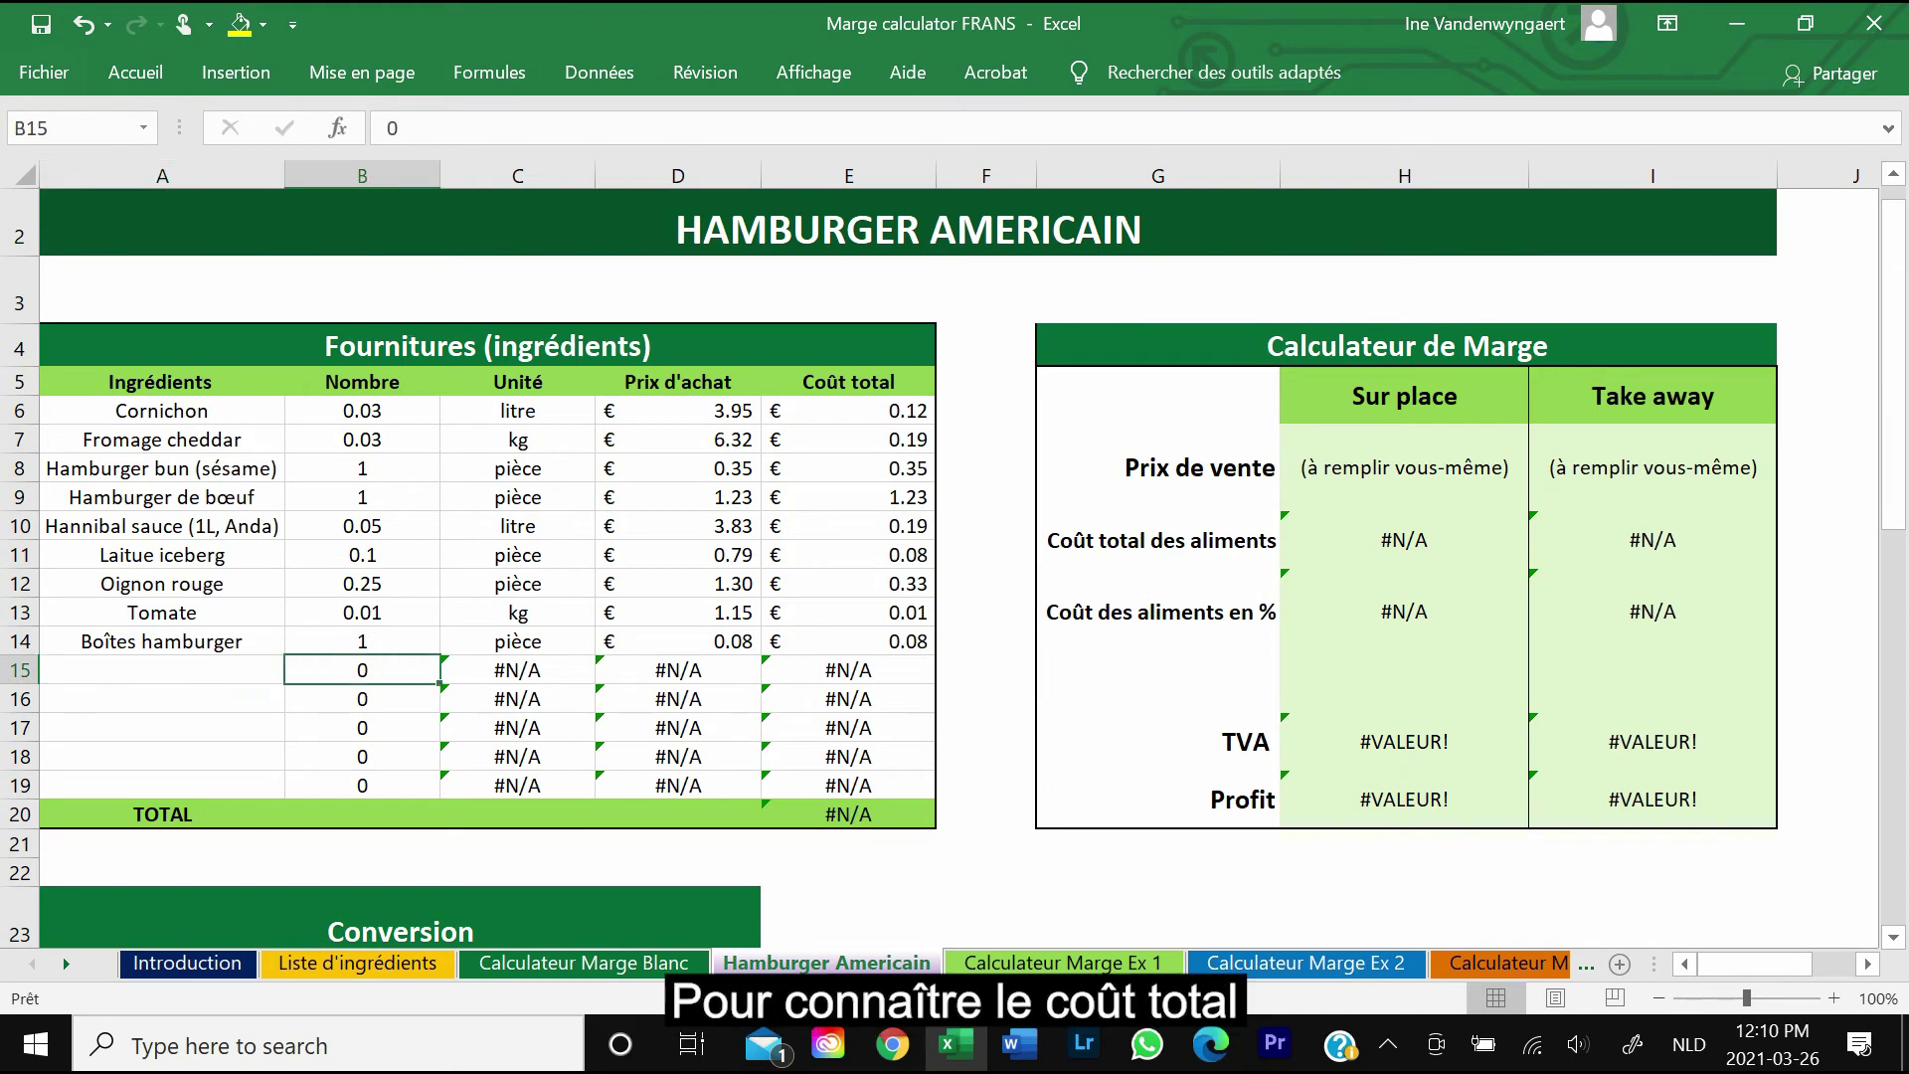
pyautogui.hotkey('shift', 'Right')
pyautogui.hotkey('shift', 'Right')
pyautogui.hotkey('shift', 'Right')
pyautogui.hotkey('shift', 'Down')
pyautogui.hotkey('shift', 'Down')
pyautogui.hotkey('shift', 'Down')
pyautogui.hotkey('shift', 'Down')
pyautogui.hotkey('shift', 'F10')
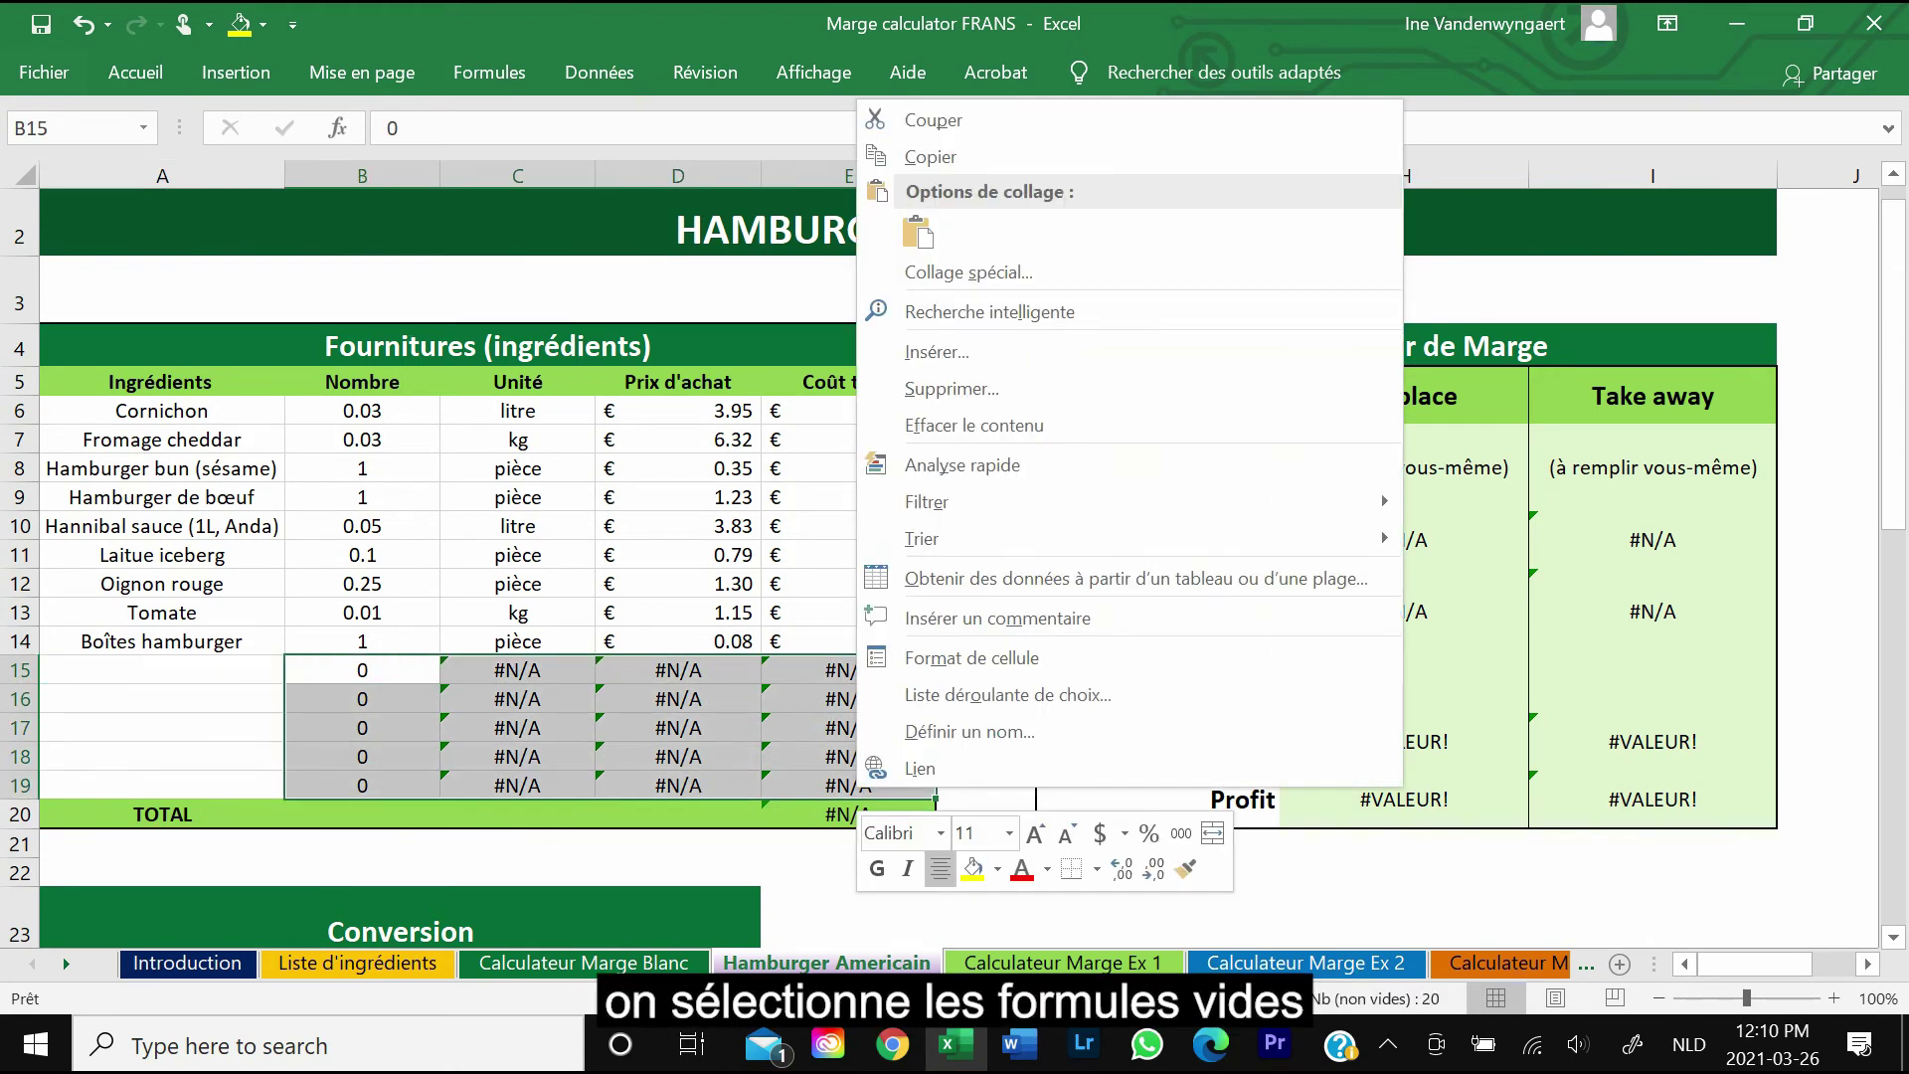
pyautogui.press('Up')
pyautogui.press('Up')
pyautogui.press('Up')
pyautogui.press('Up')
pyautogui.press('Up')
pyautogui.press('Up')
pyautogui.press('Up')
pyautogui.press('Up')
pyautogui.press('Up')
pyautogui.press('Up')
pyautogui.press('Up')
pyautogui.press('Up')
pyautogui.press('Up')
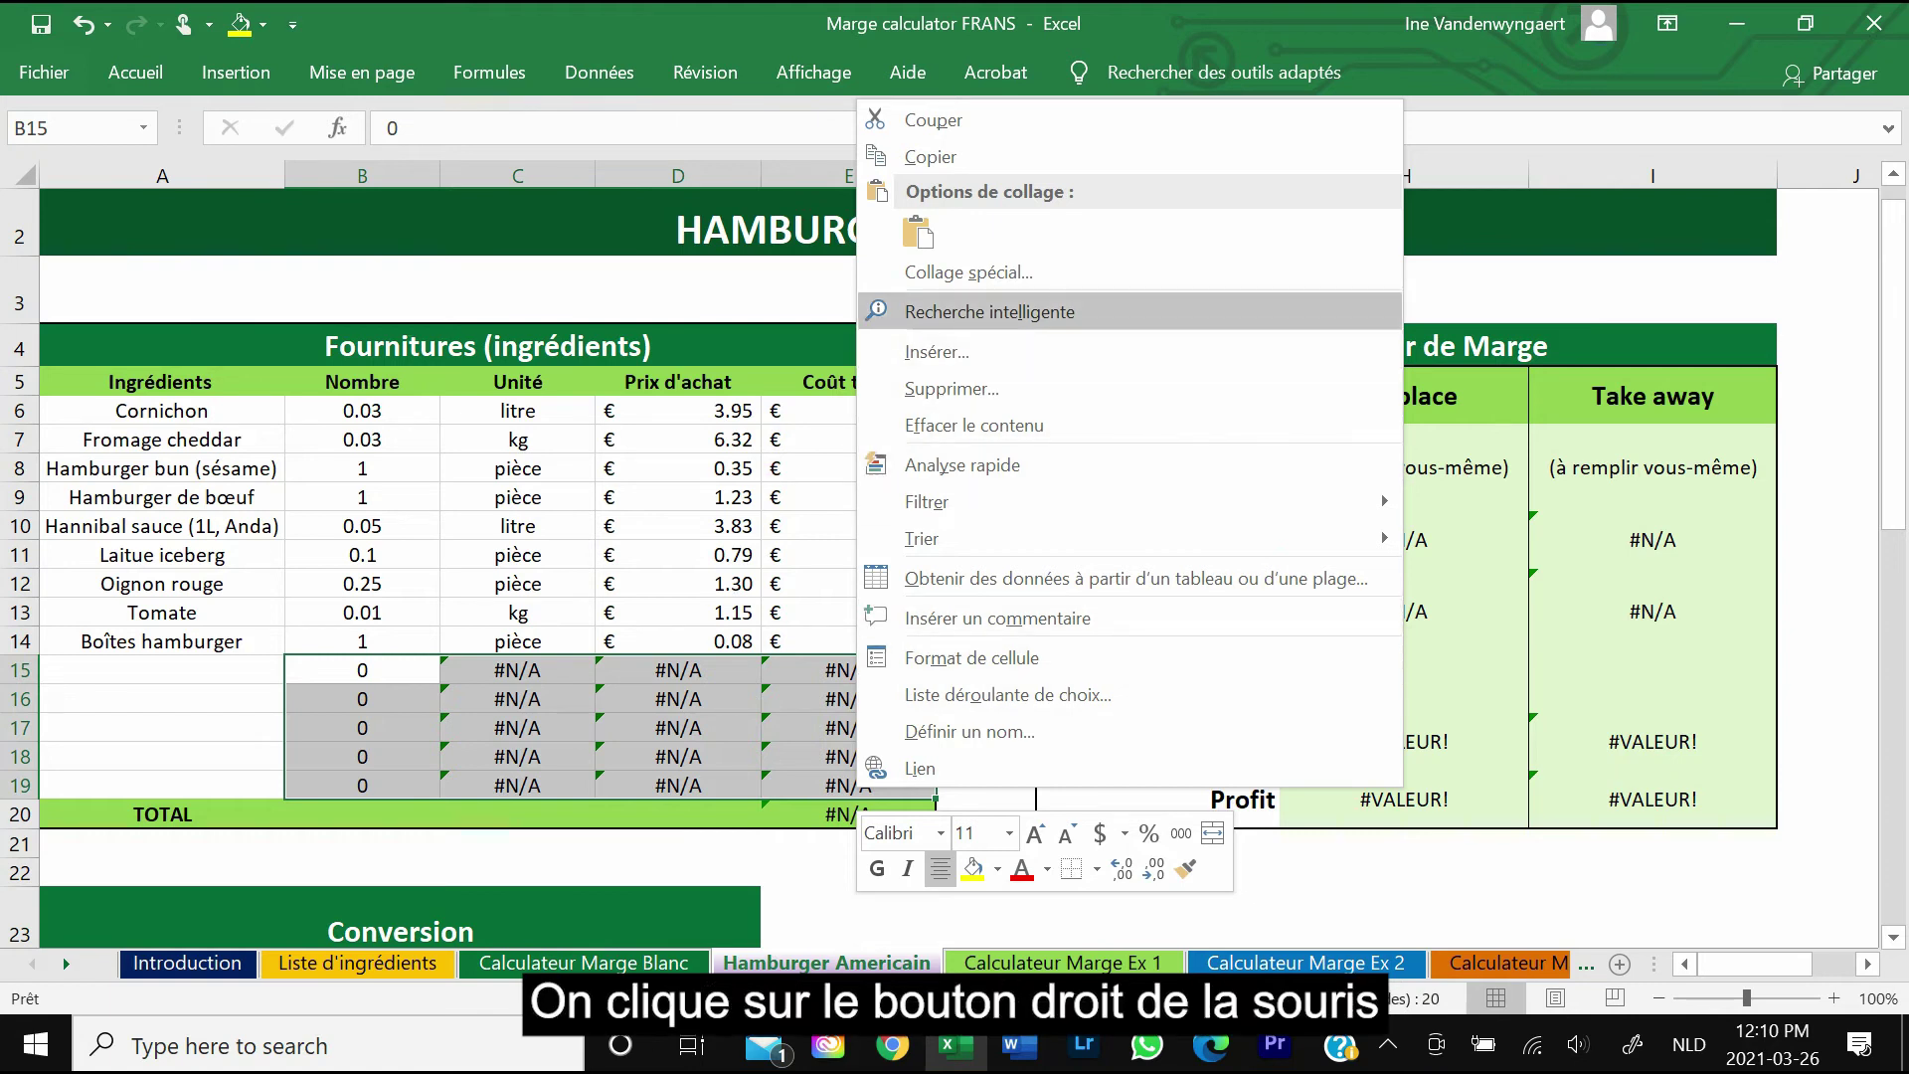
pyautogui.press('Down')
pyautogui.press('Down')
pyautogui.press('Down')
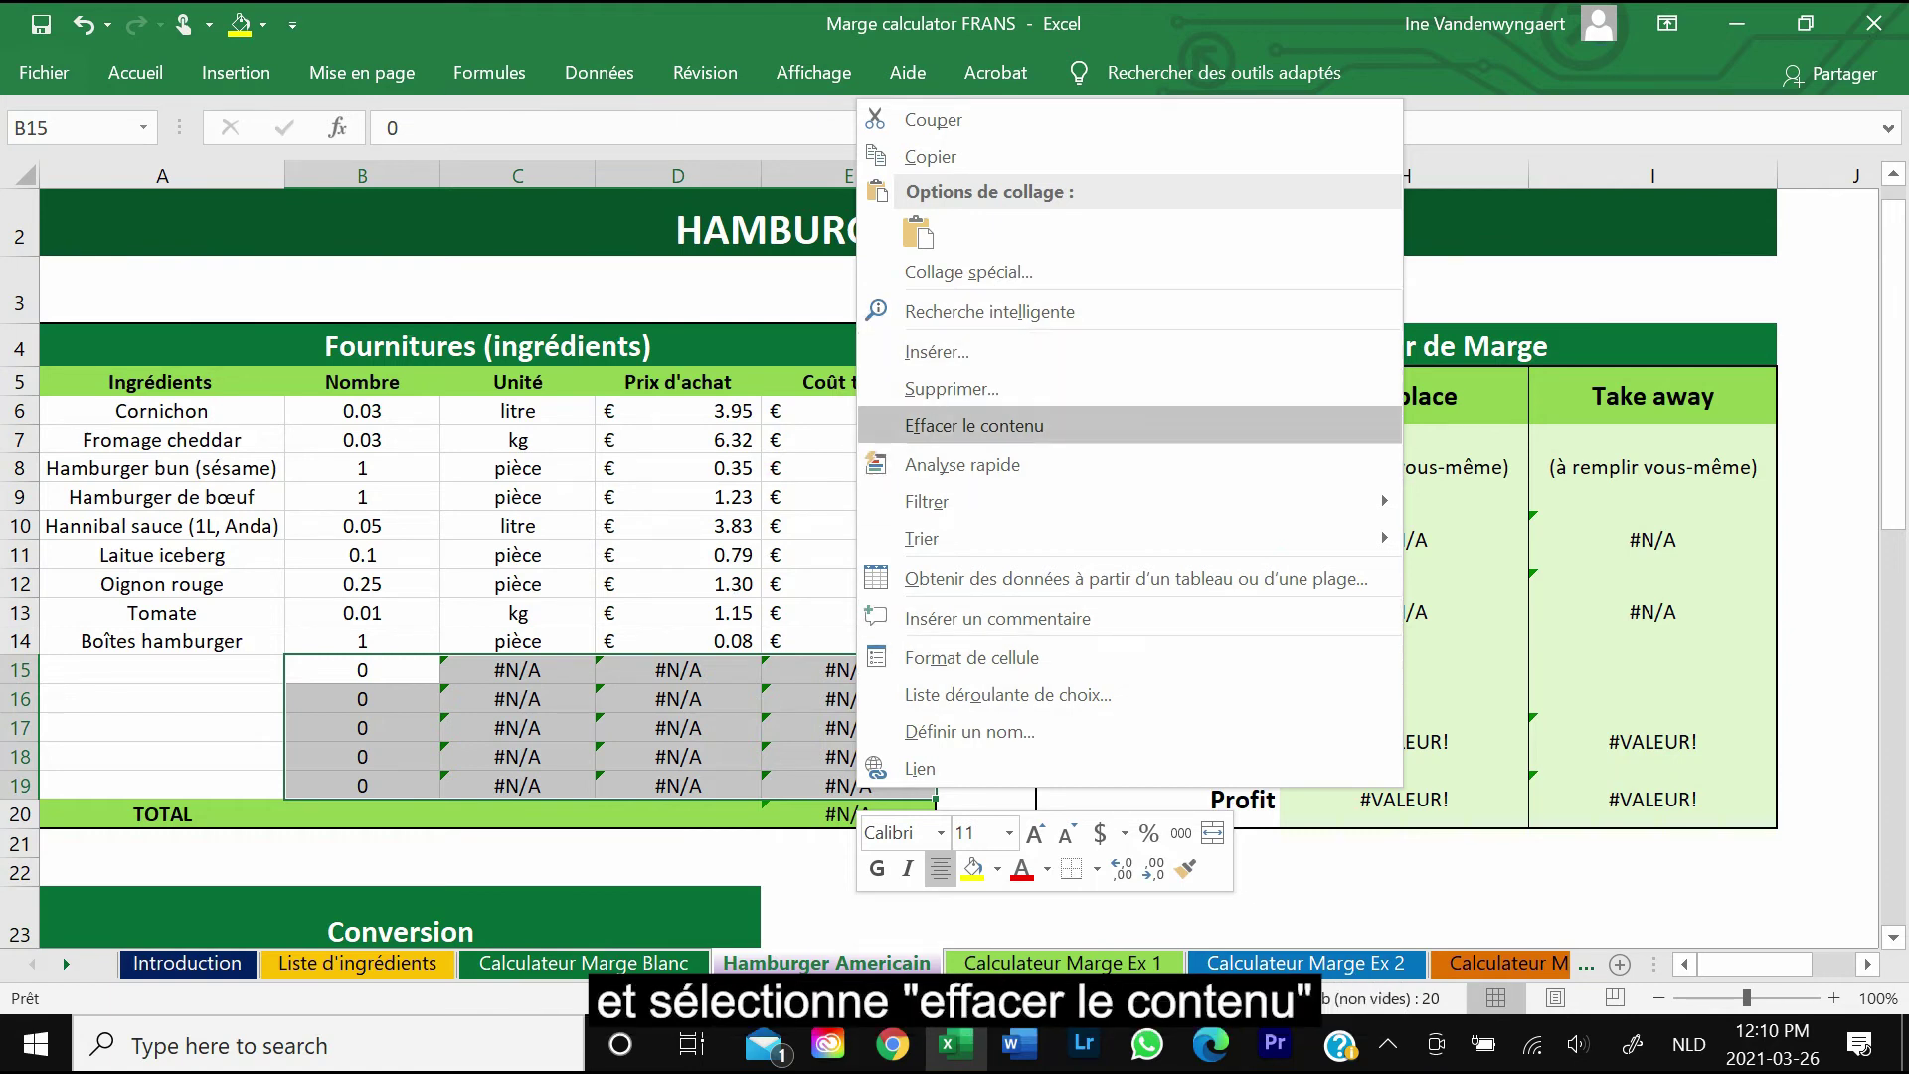
pyautogui.press('Return')
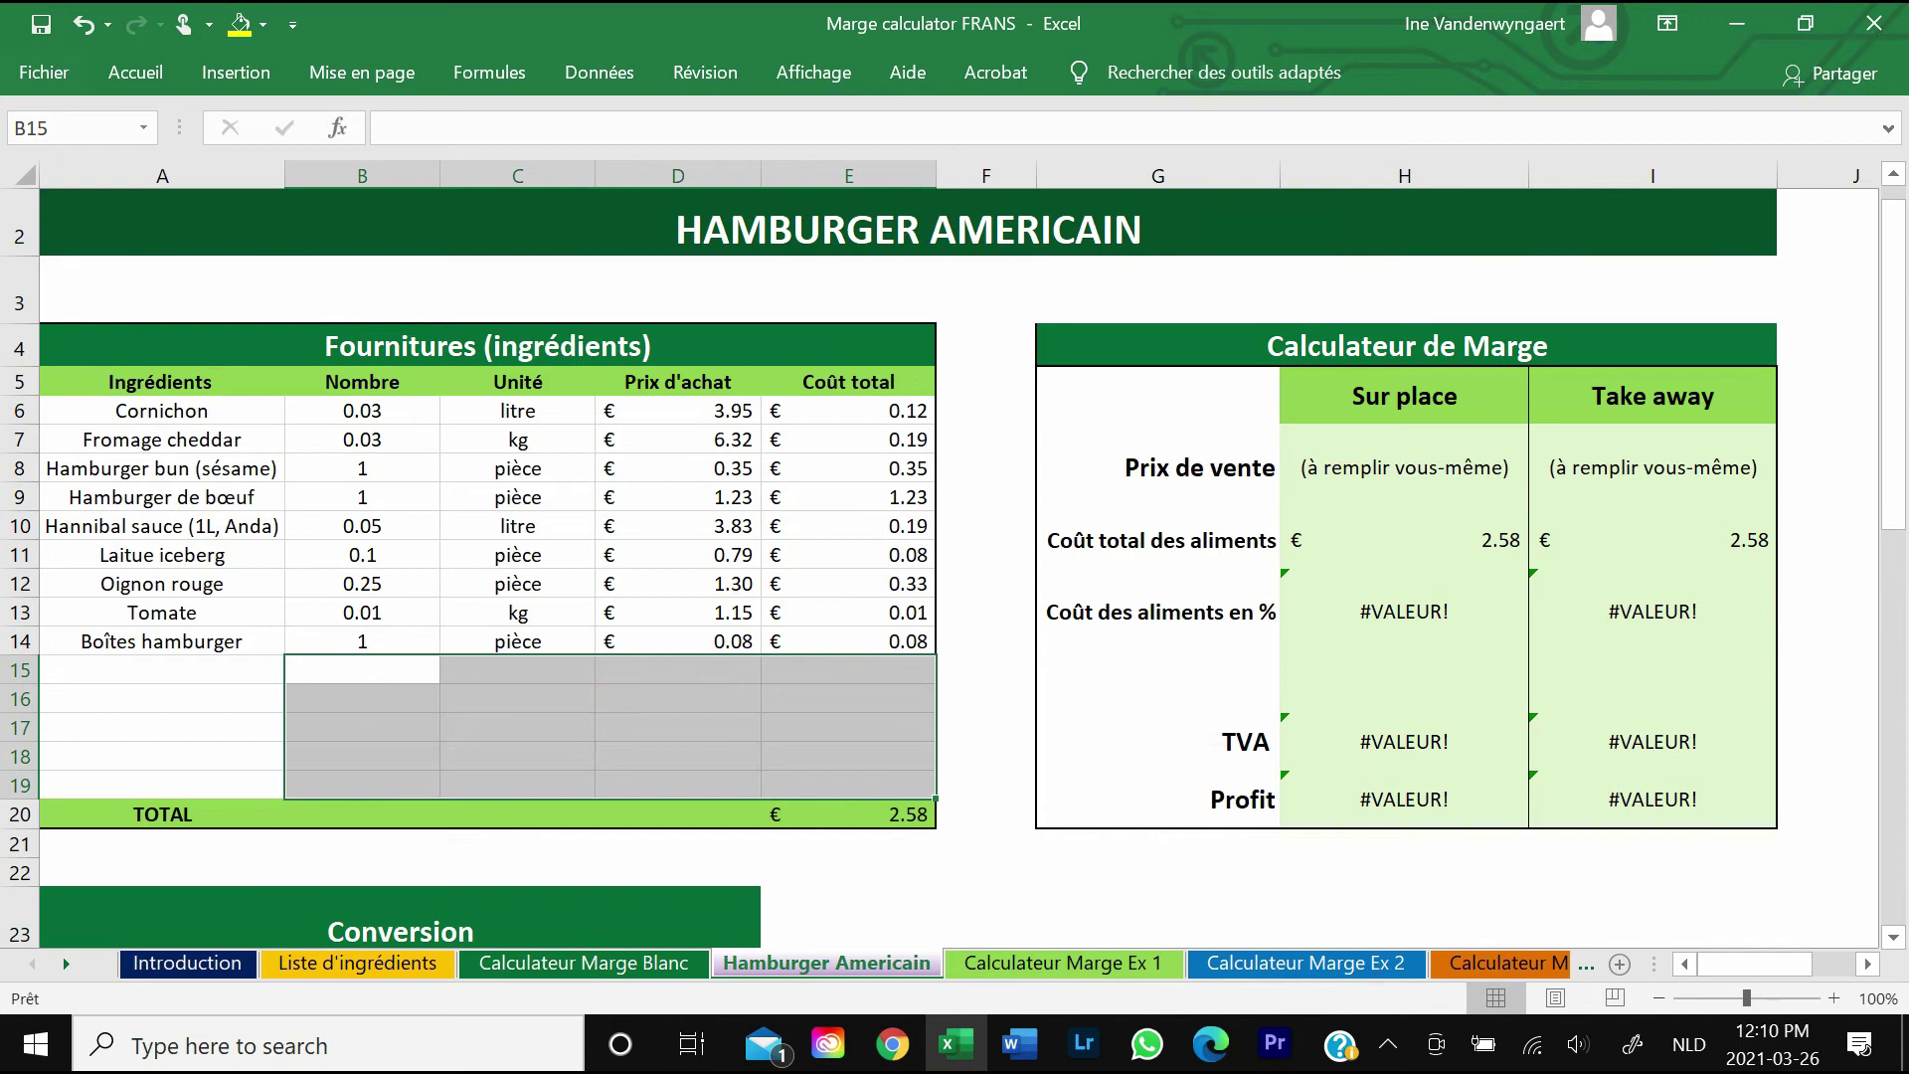
pyautogui.click(849, 814)
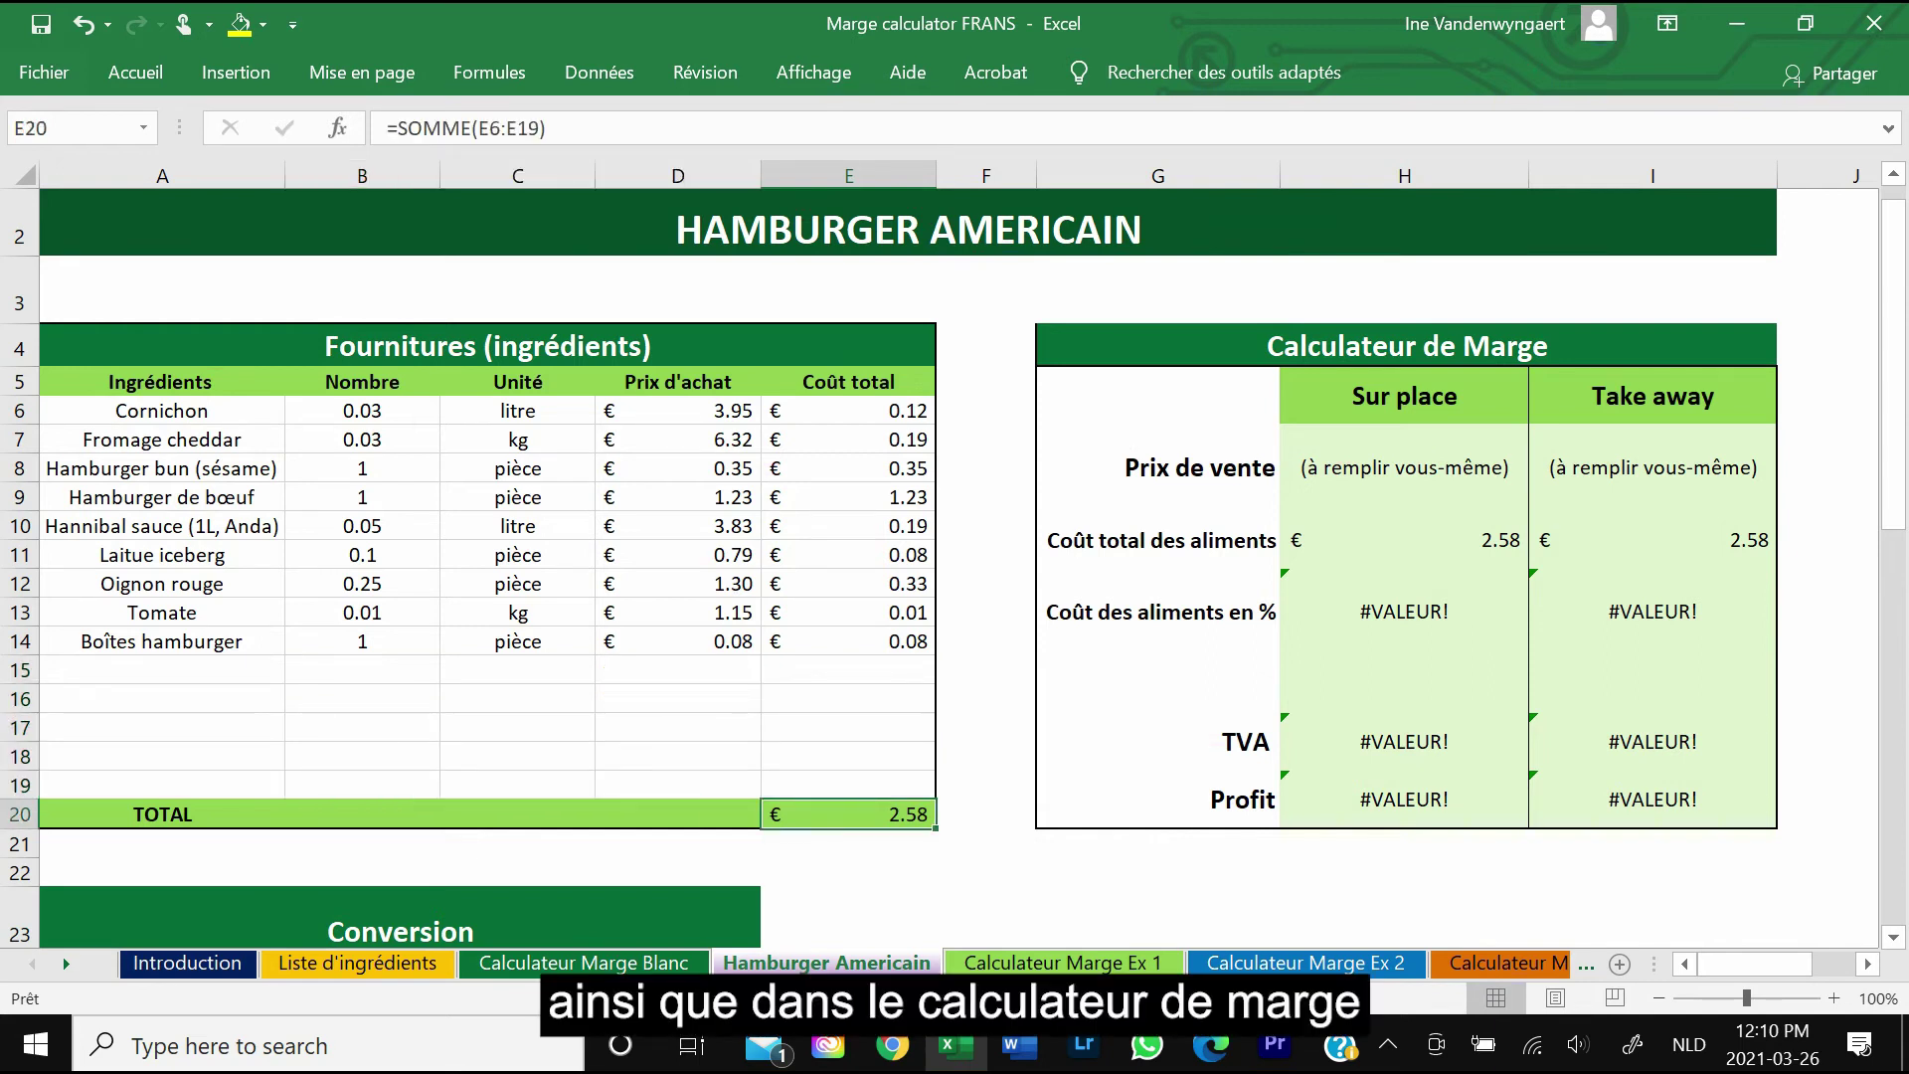
# Check the total food cost cells in the Calculateur de Marge and set the Sur place Prix de vente to 4.5
pyautogui.click(1404, 540)
pyautogui.click(1653, 540)
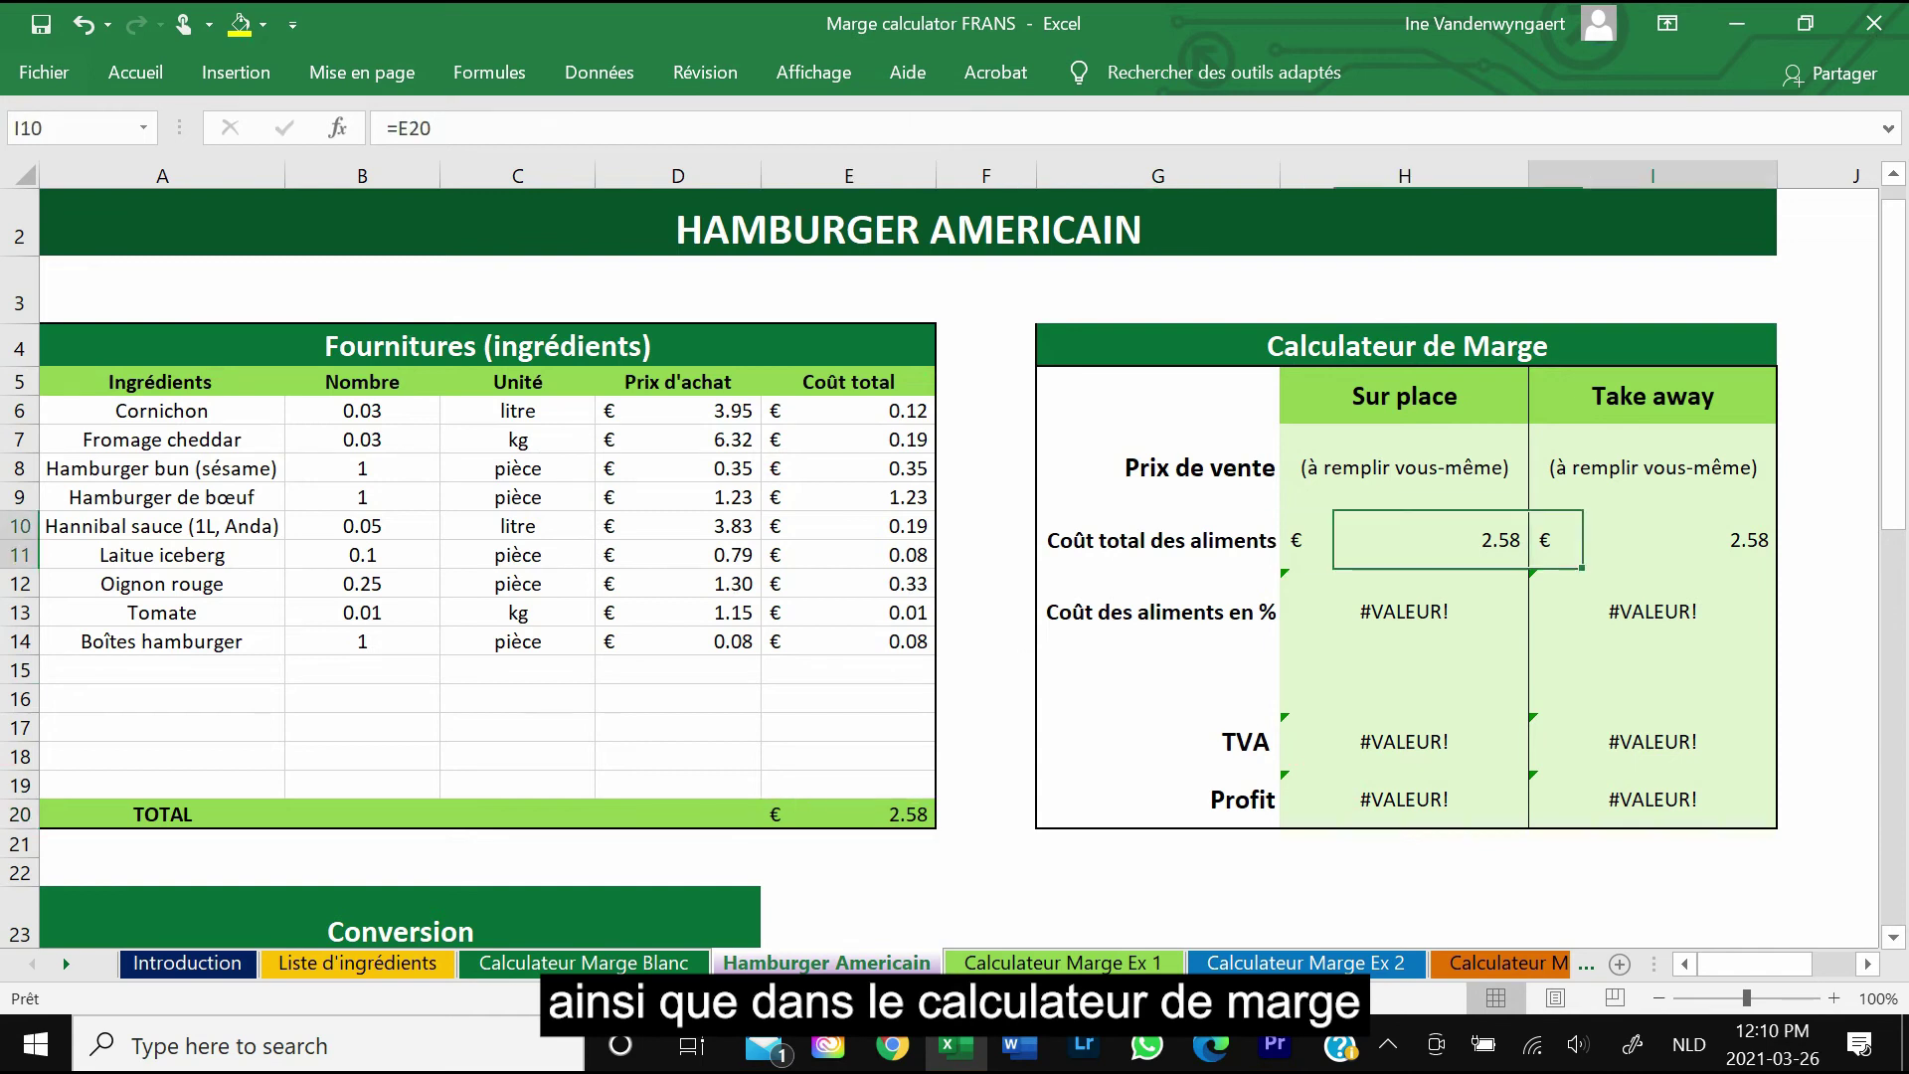
pyautogui.click(1404, 467)
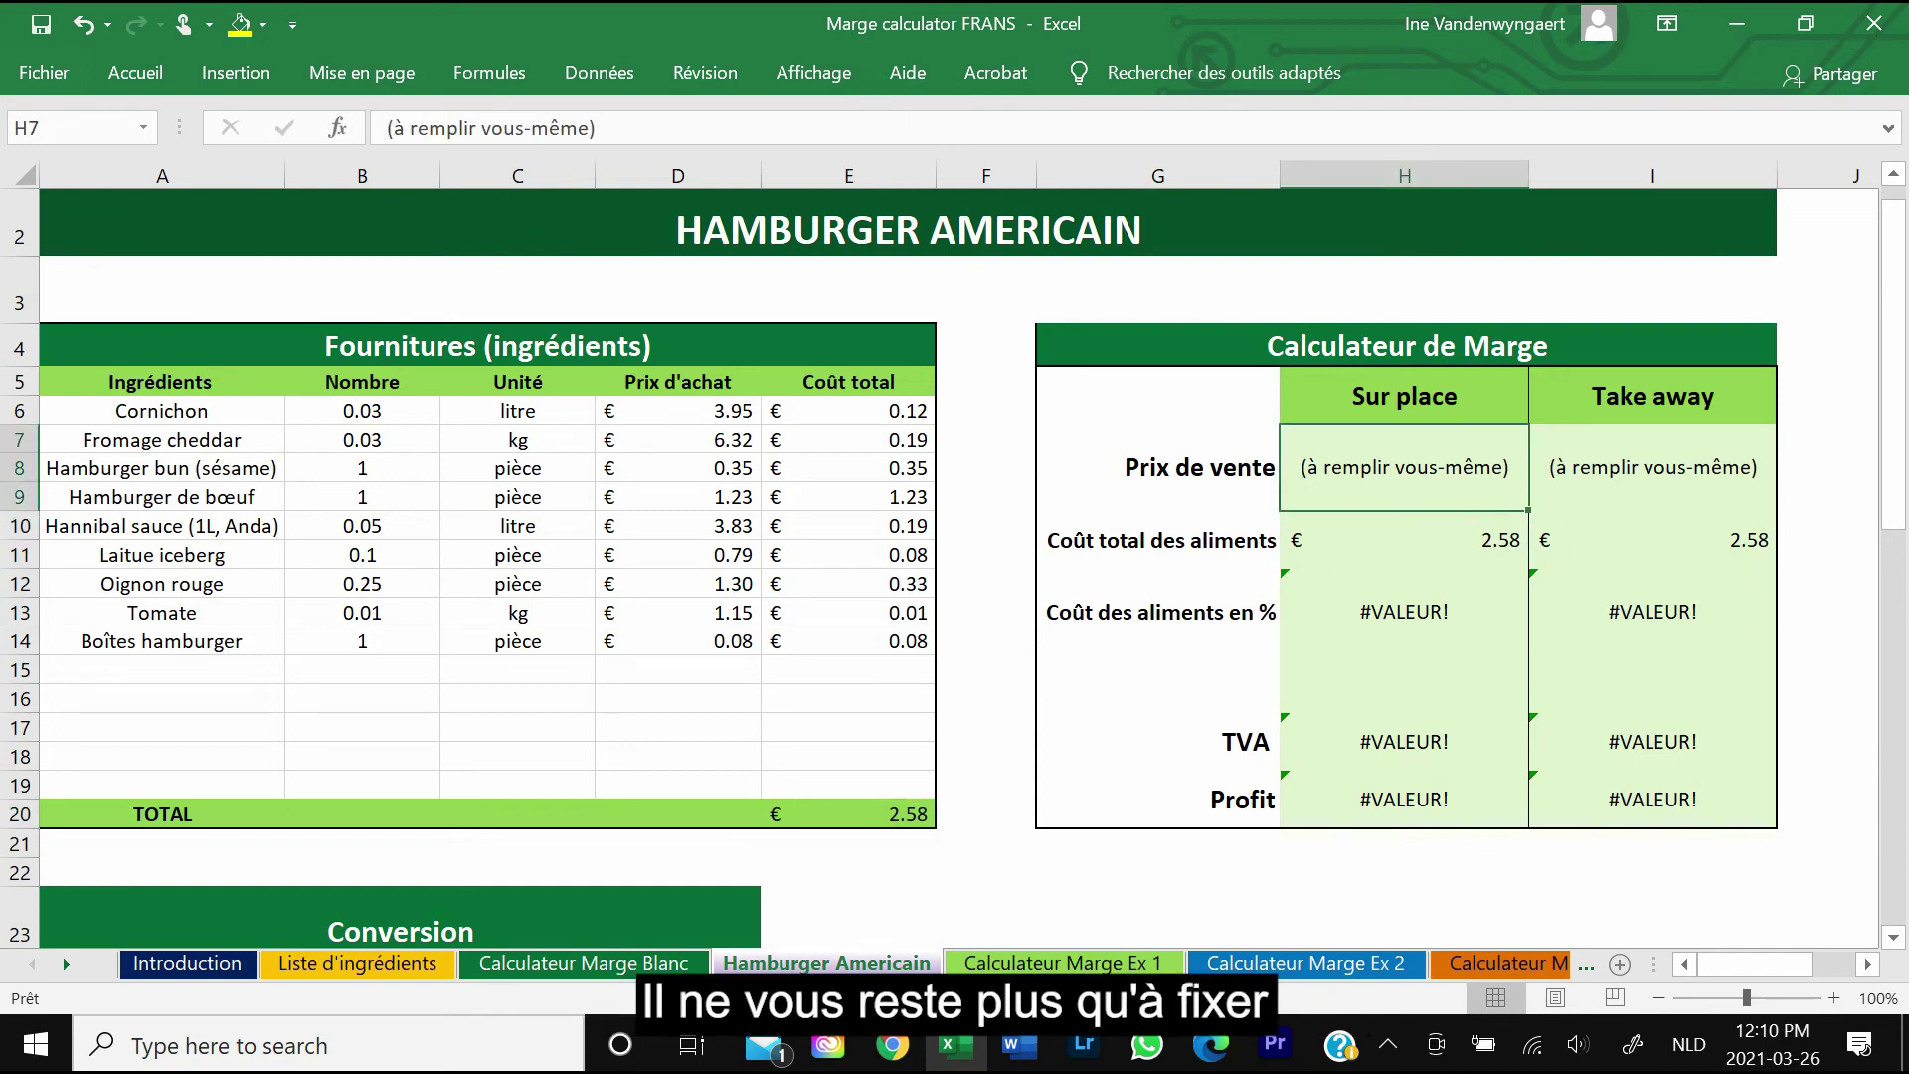
pyautogui.click(925, 129)
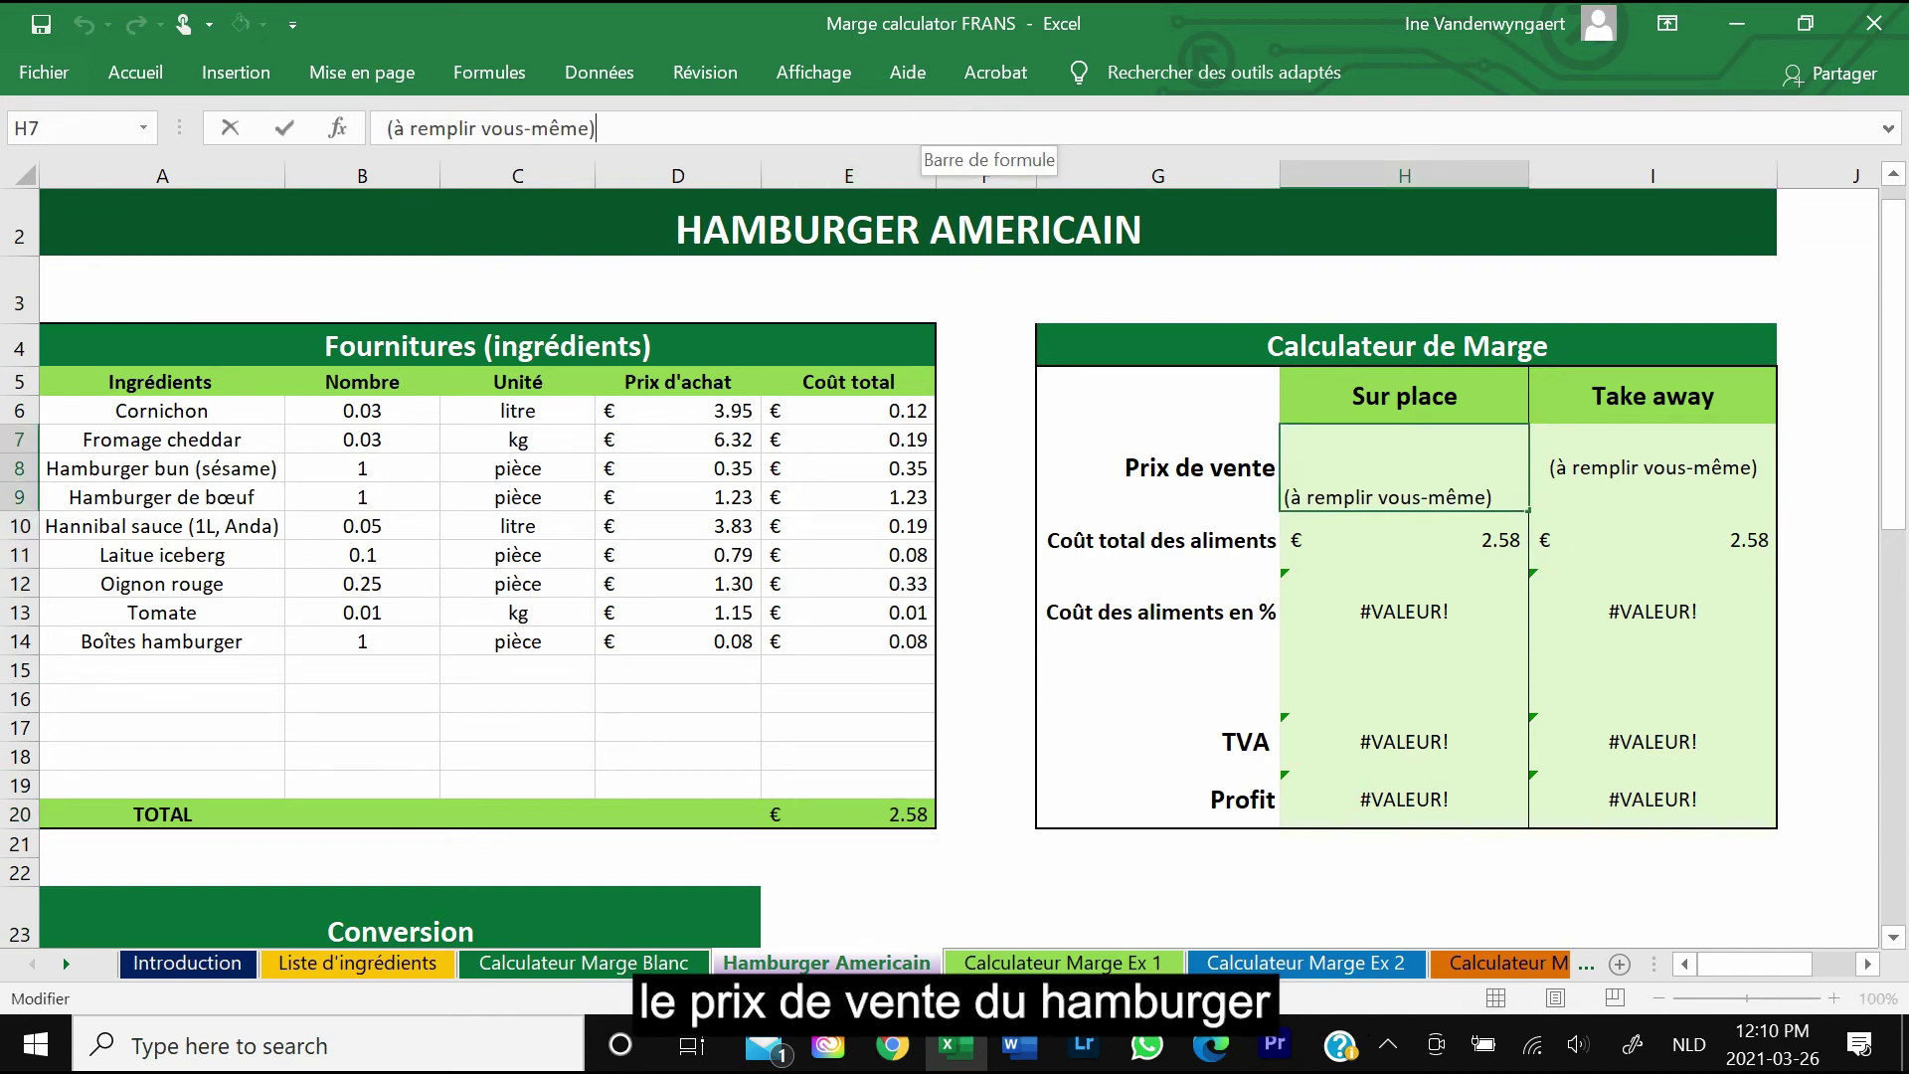
pyautogui.press('BackSpace')
pyautogui.press('BackSpace')
pyautogui.press('BackSpace')
pyautogui.press('BackSpace')
pyautogui.press('BackSpace')
pyautogui.press('BackSpace')
pyautogui.press('BackSpace')
pyautogui.press('BackSpace')
pyautogui.press('BackSpace')
pyautogui.press('BackSpace')
pyautogui.press('BackSpace')
pyautogui.press('BackSpace')
pyautogui.press('BackSpace')
pyautogui.press('BackSpace')
pyautogui.press('BackSpace')
pyautogui.press('BackSpace')
pyautogui.press('BackSpace')
pyautogui.press('BackSpace')
pyautogui.press('BackSpace')
pyautogui.press('BackSpace')
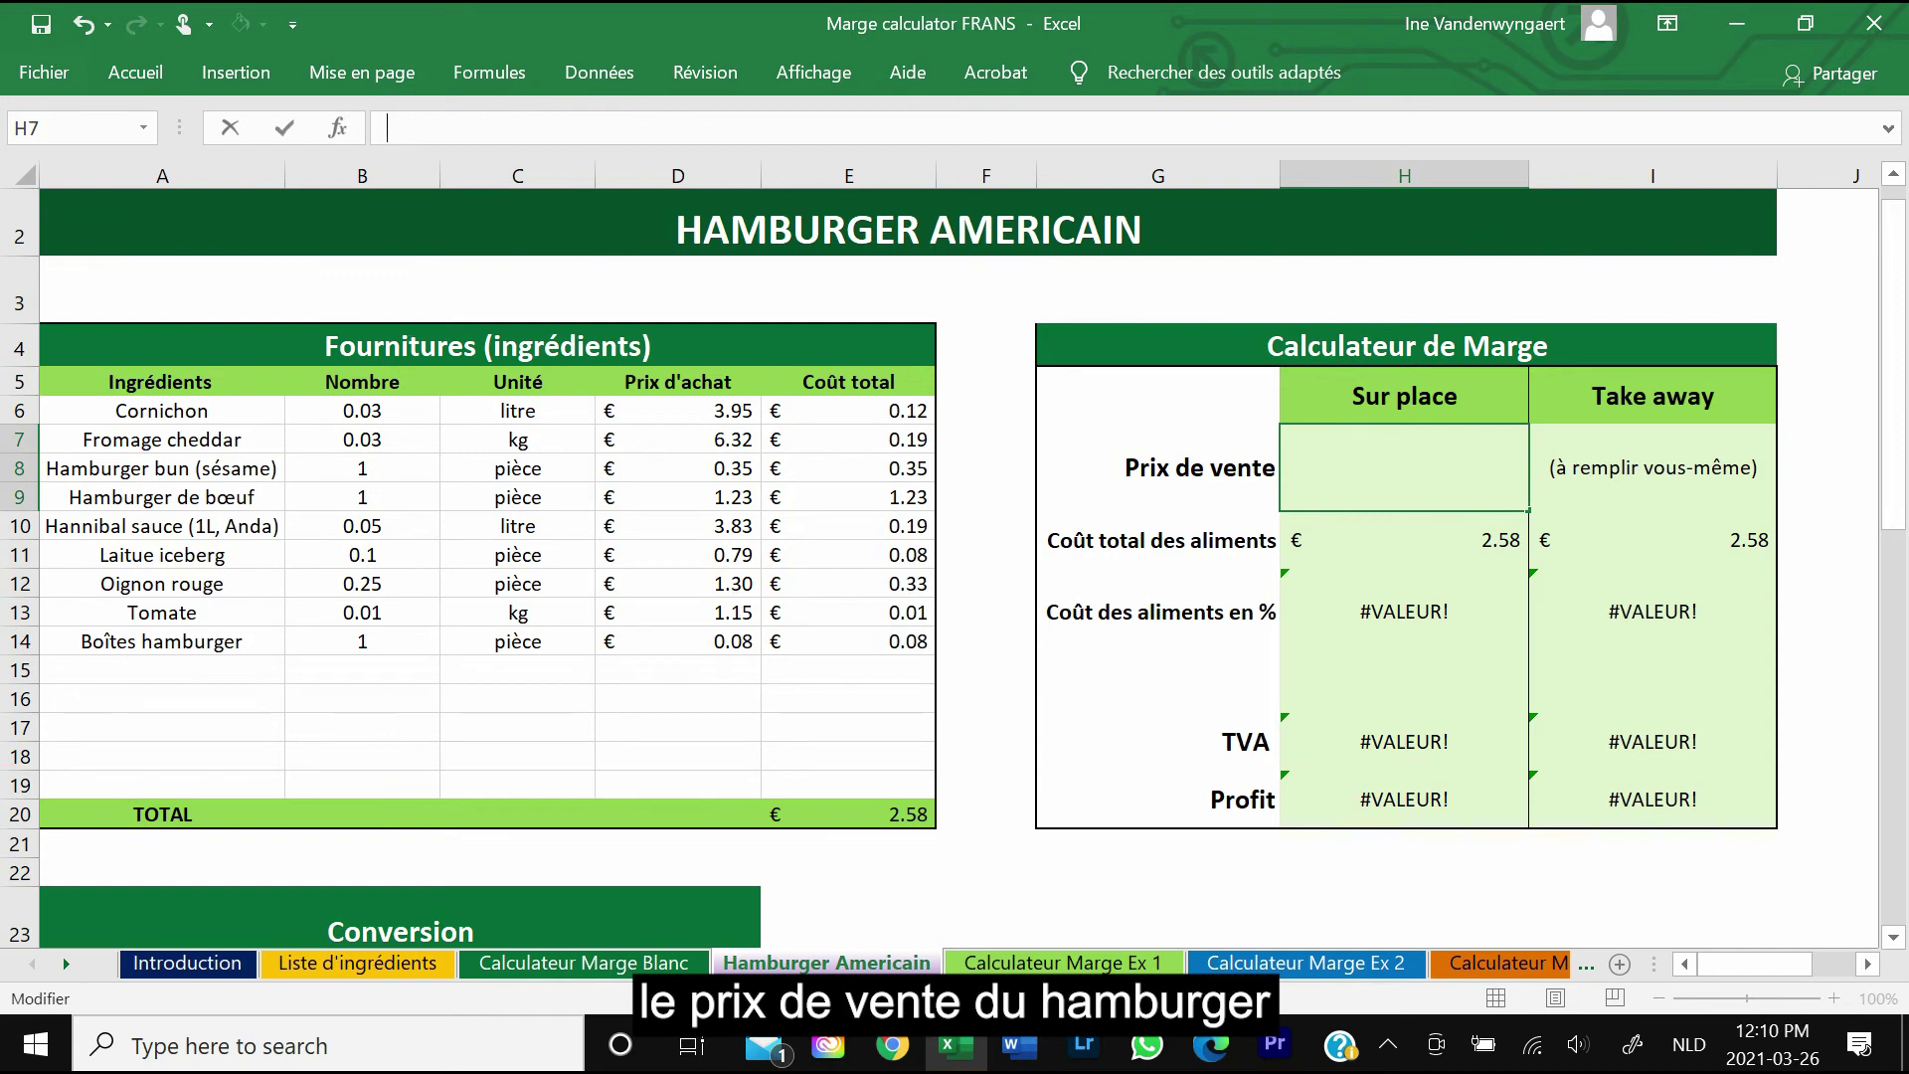
pyautogui.write('4.5')
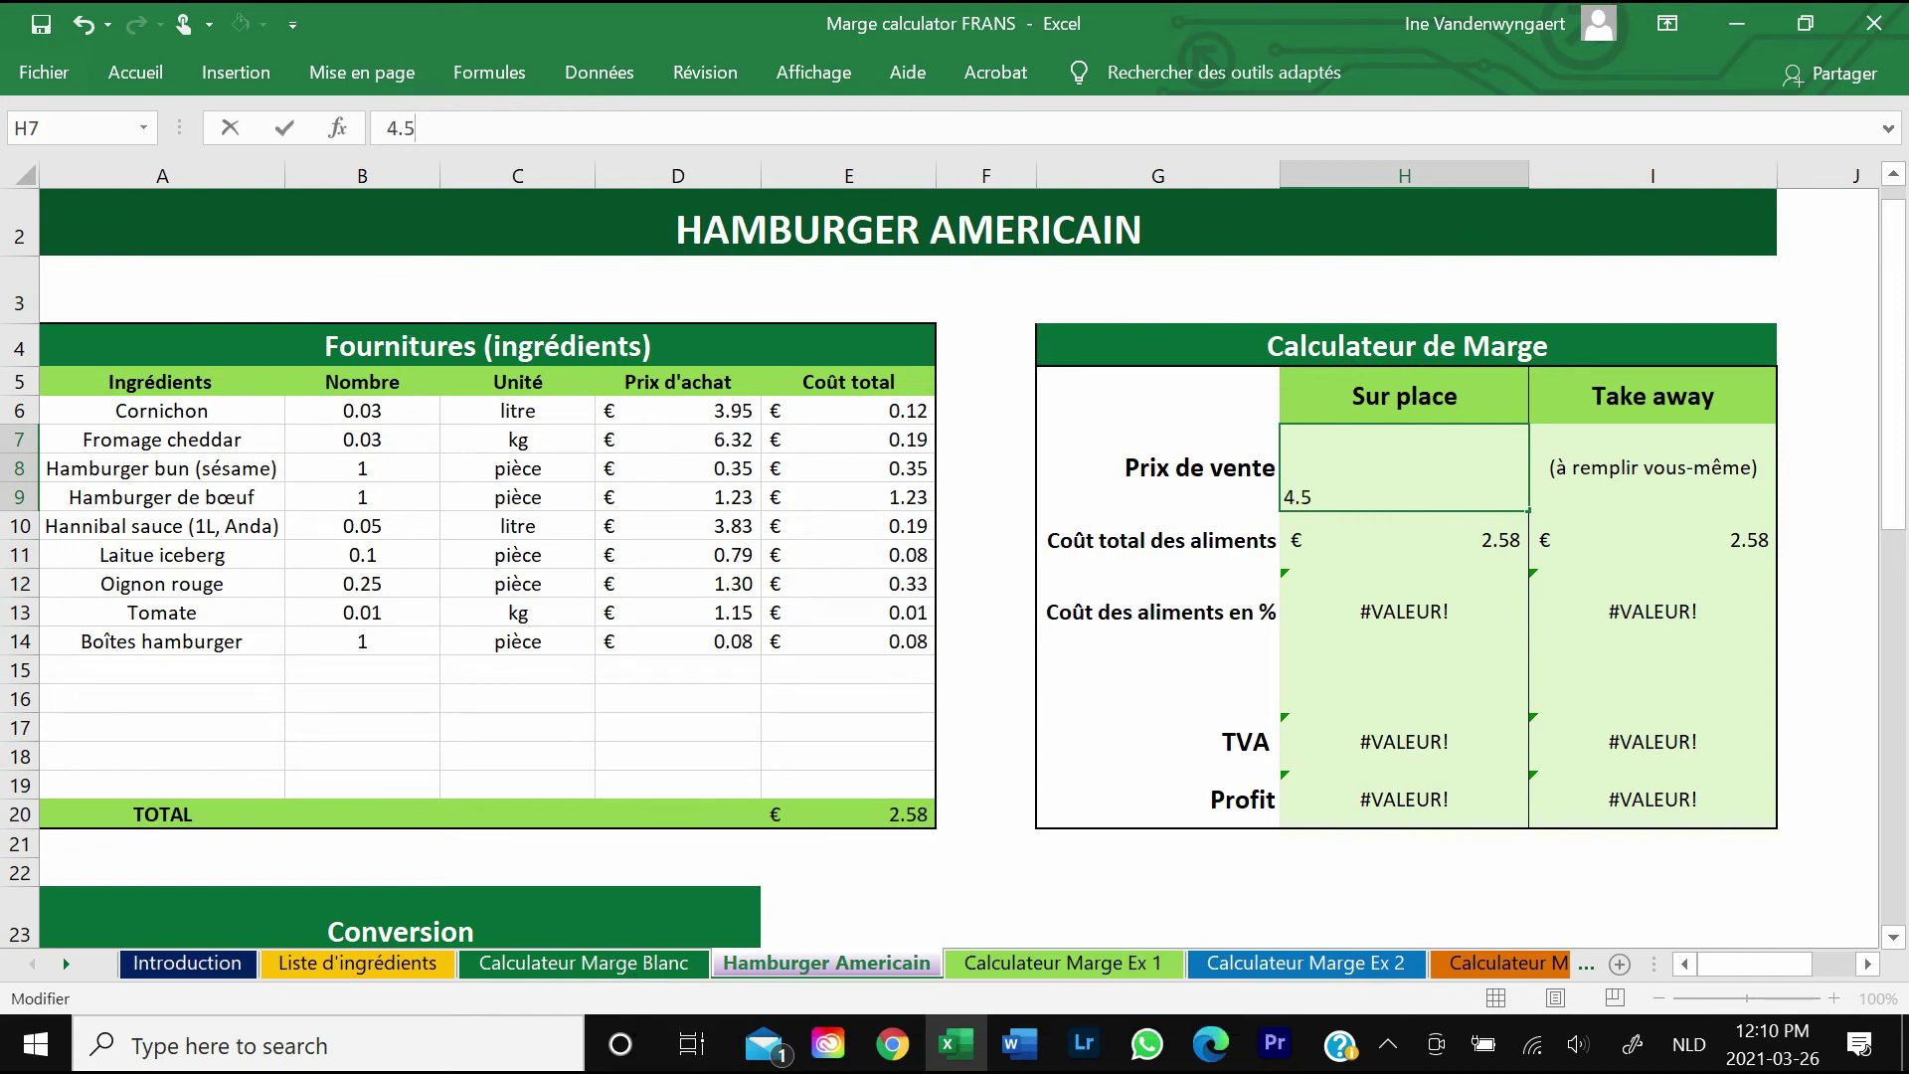
pyautogui.press('Return')
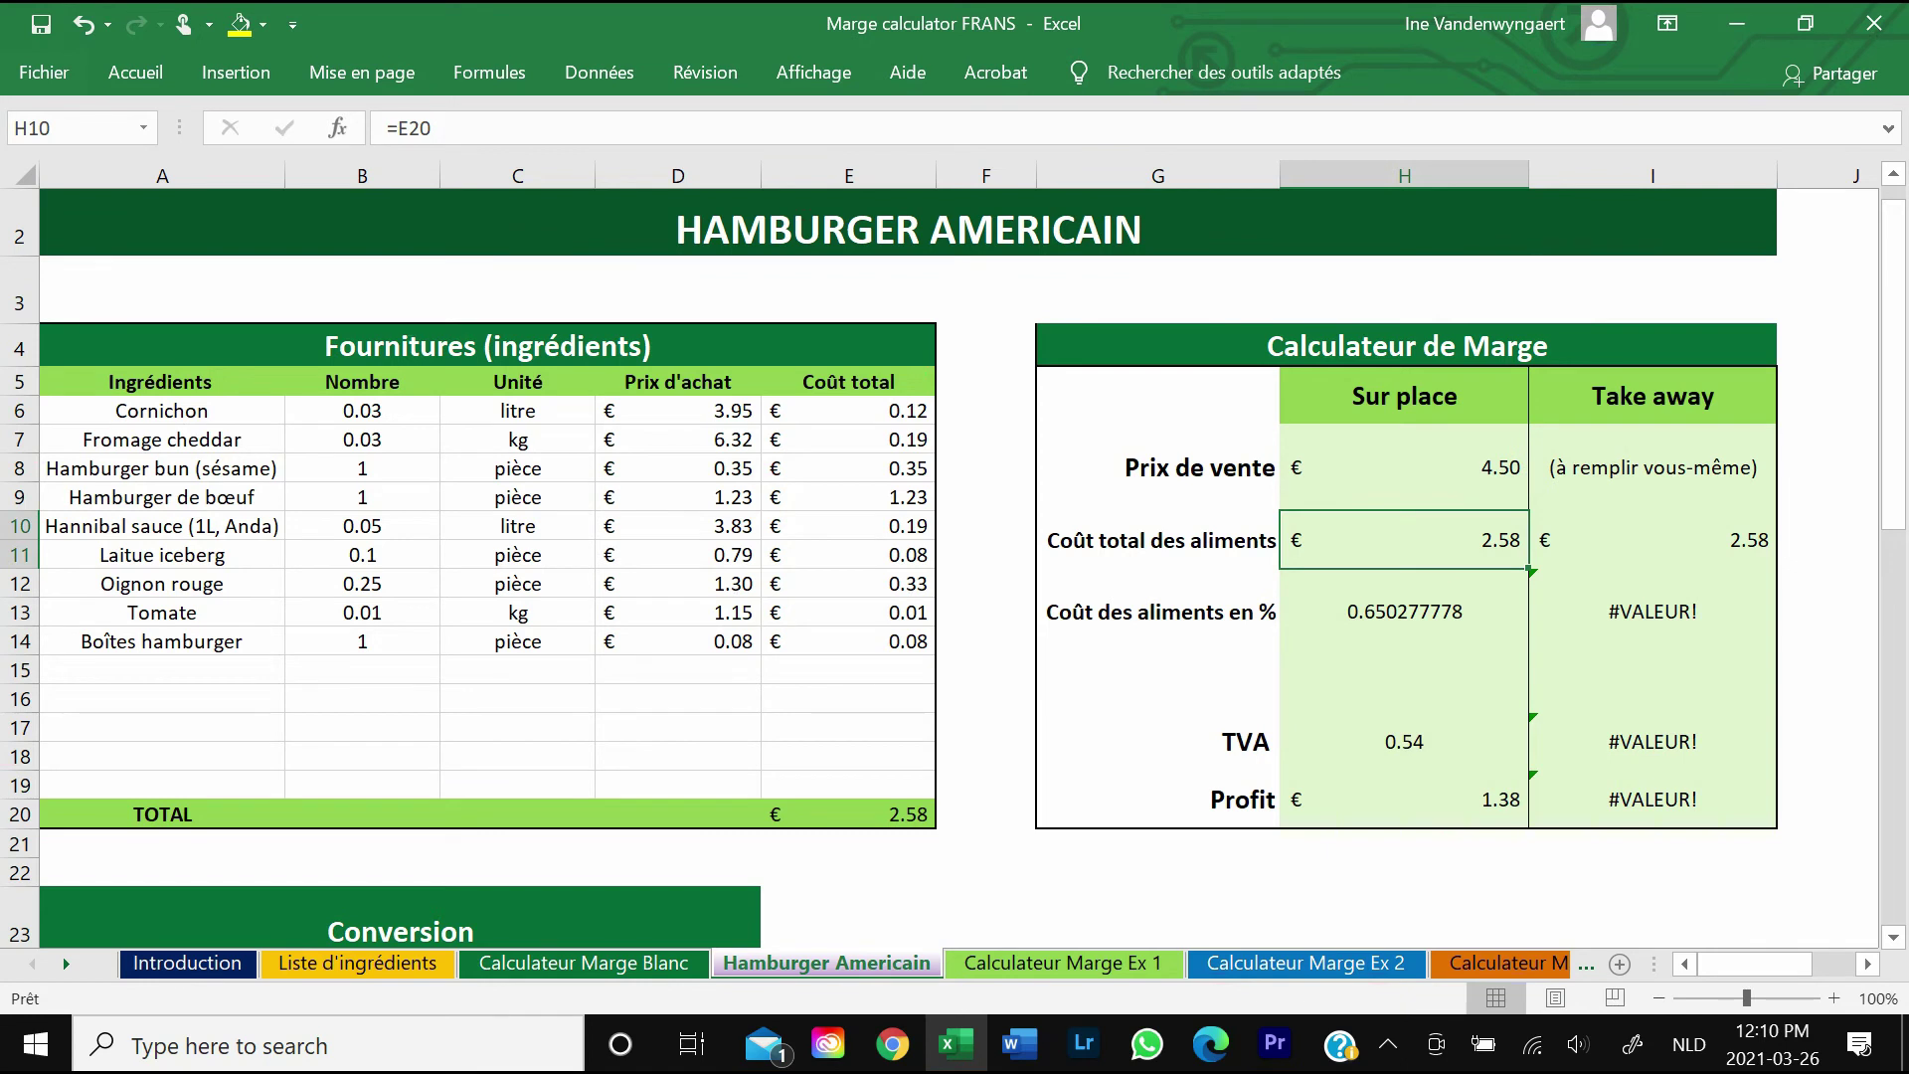
# Set the Take away Prix de vente to 4.5 and check the Profit cells for Sur place and Take away
pyautogui.click(1653, 468)
pyautogui.press('F2')
pyautogui.press('BackSpace')
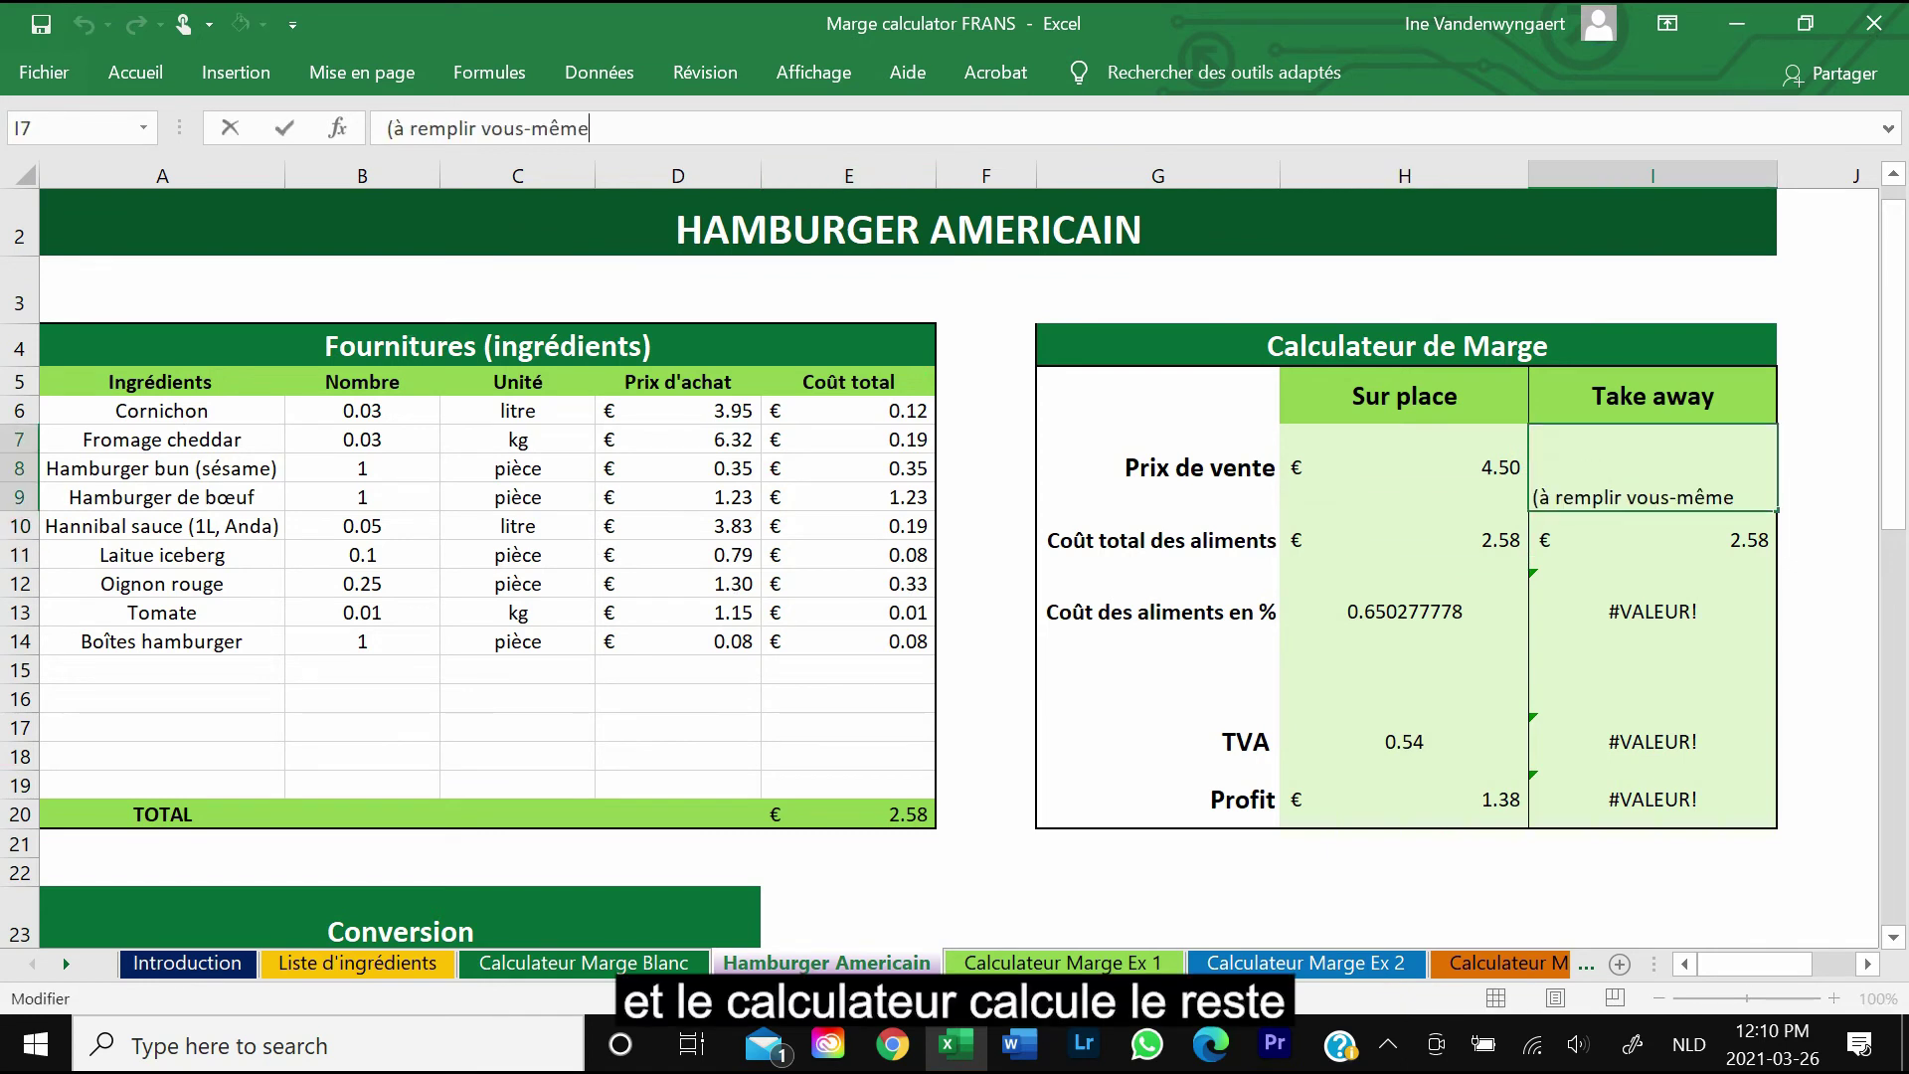
pyautogui.press('BackSpace')
pyautogui.press('BackSpace')
pyautogui.press('BackSpace')
pyautogui.press('BackSpace')
pyautogui.press('BackSpace')
pyautogui.press('BackSpace')
pyautogui.press('BackSpace')
pyautogui.press('BackSpace')
pyautogui.press('BackSpace')
pyautogui.press('BackSpace')
pyautogui.press('BackSpace')
pyautogui.press('BackSpace')
pyautogui.press('BackSpace')
pyautogui.press('BackSpace')
pyautogui.press('BackSpace')
pyautogui.press('BackSpace')
pyautogui.press('BackSpace')
pyautogui.press('BackSpace')
pyautogui.press('BackSpace')
pyautogui.press('BackSpace')
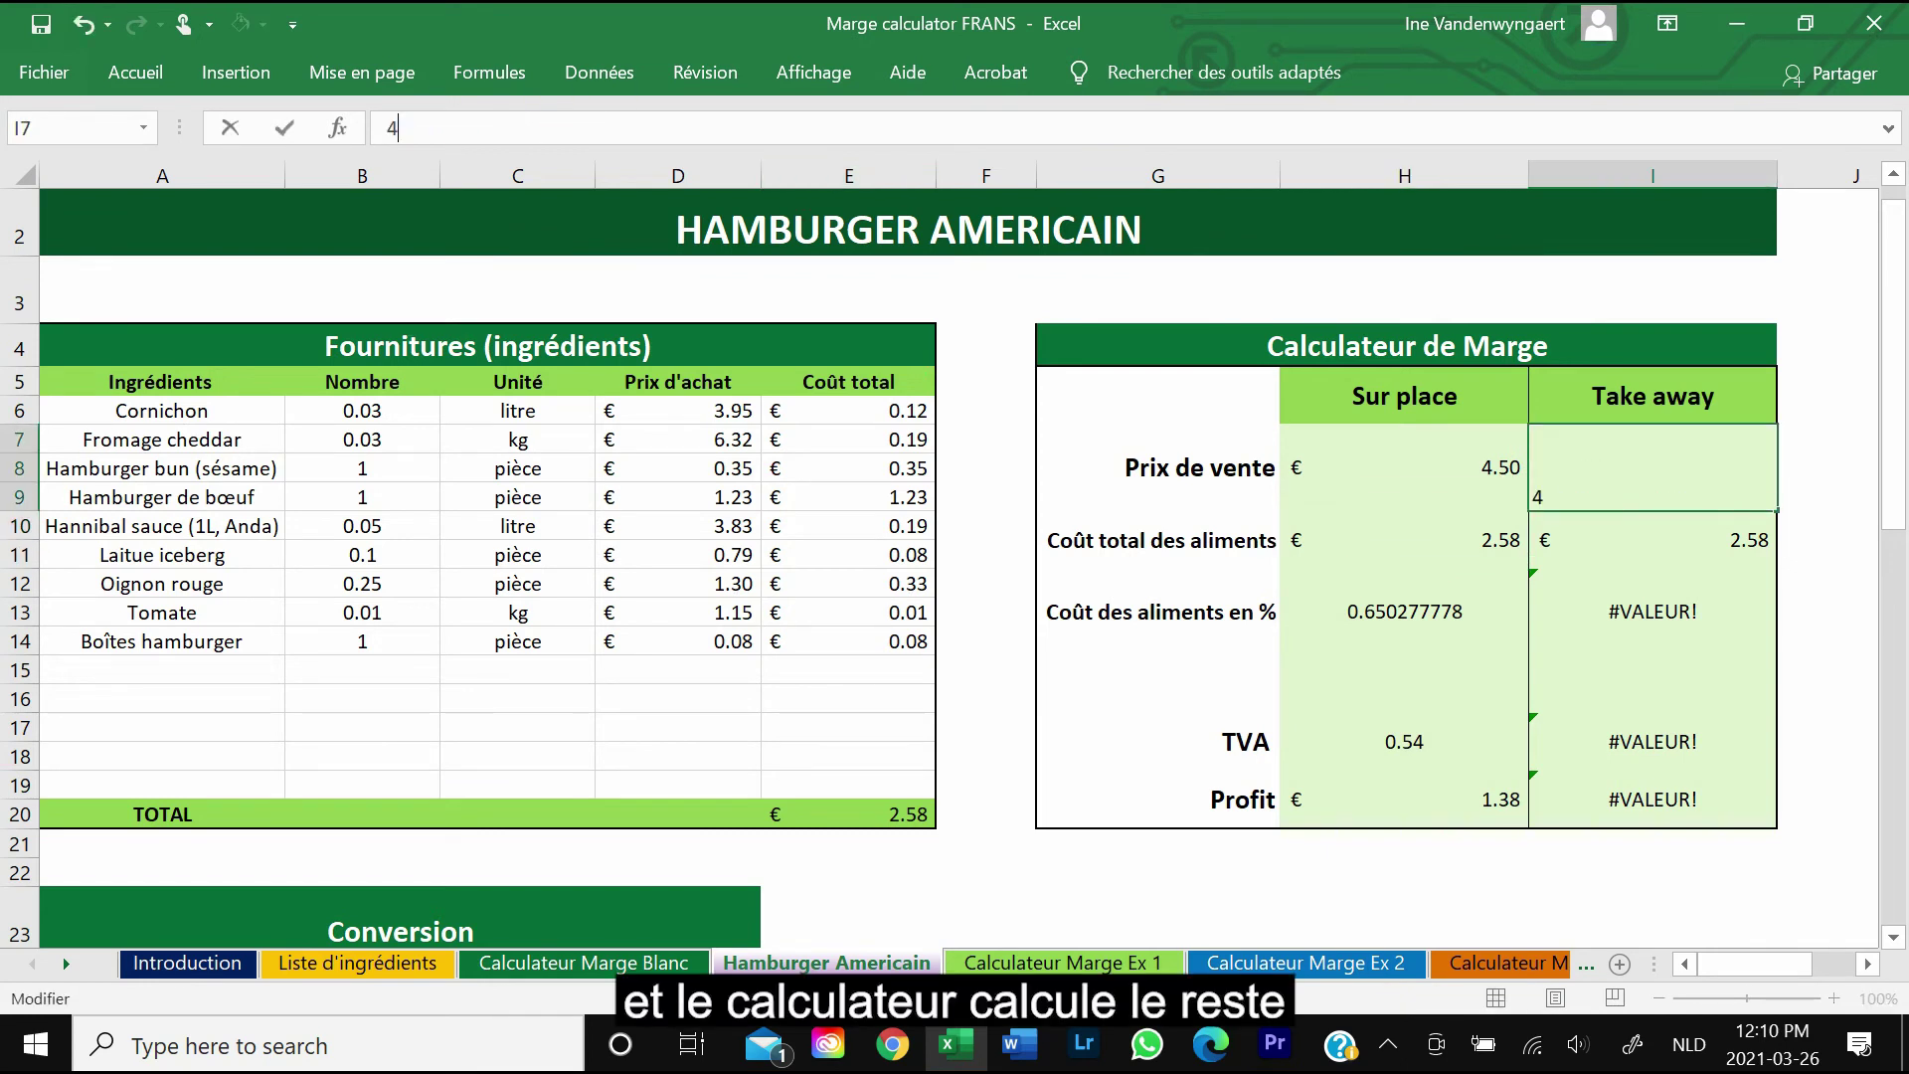
pyautogui.write('4.5')
pyautogui.press('Return')
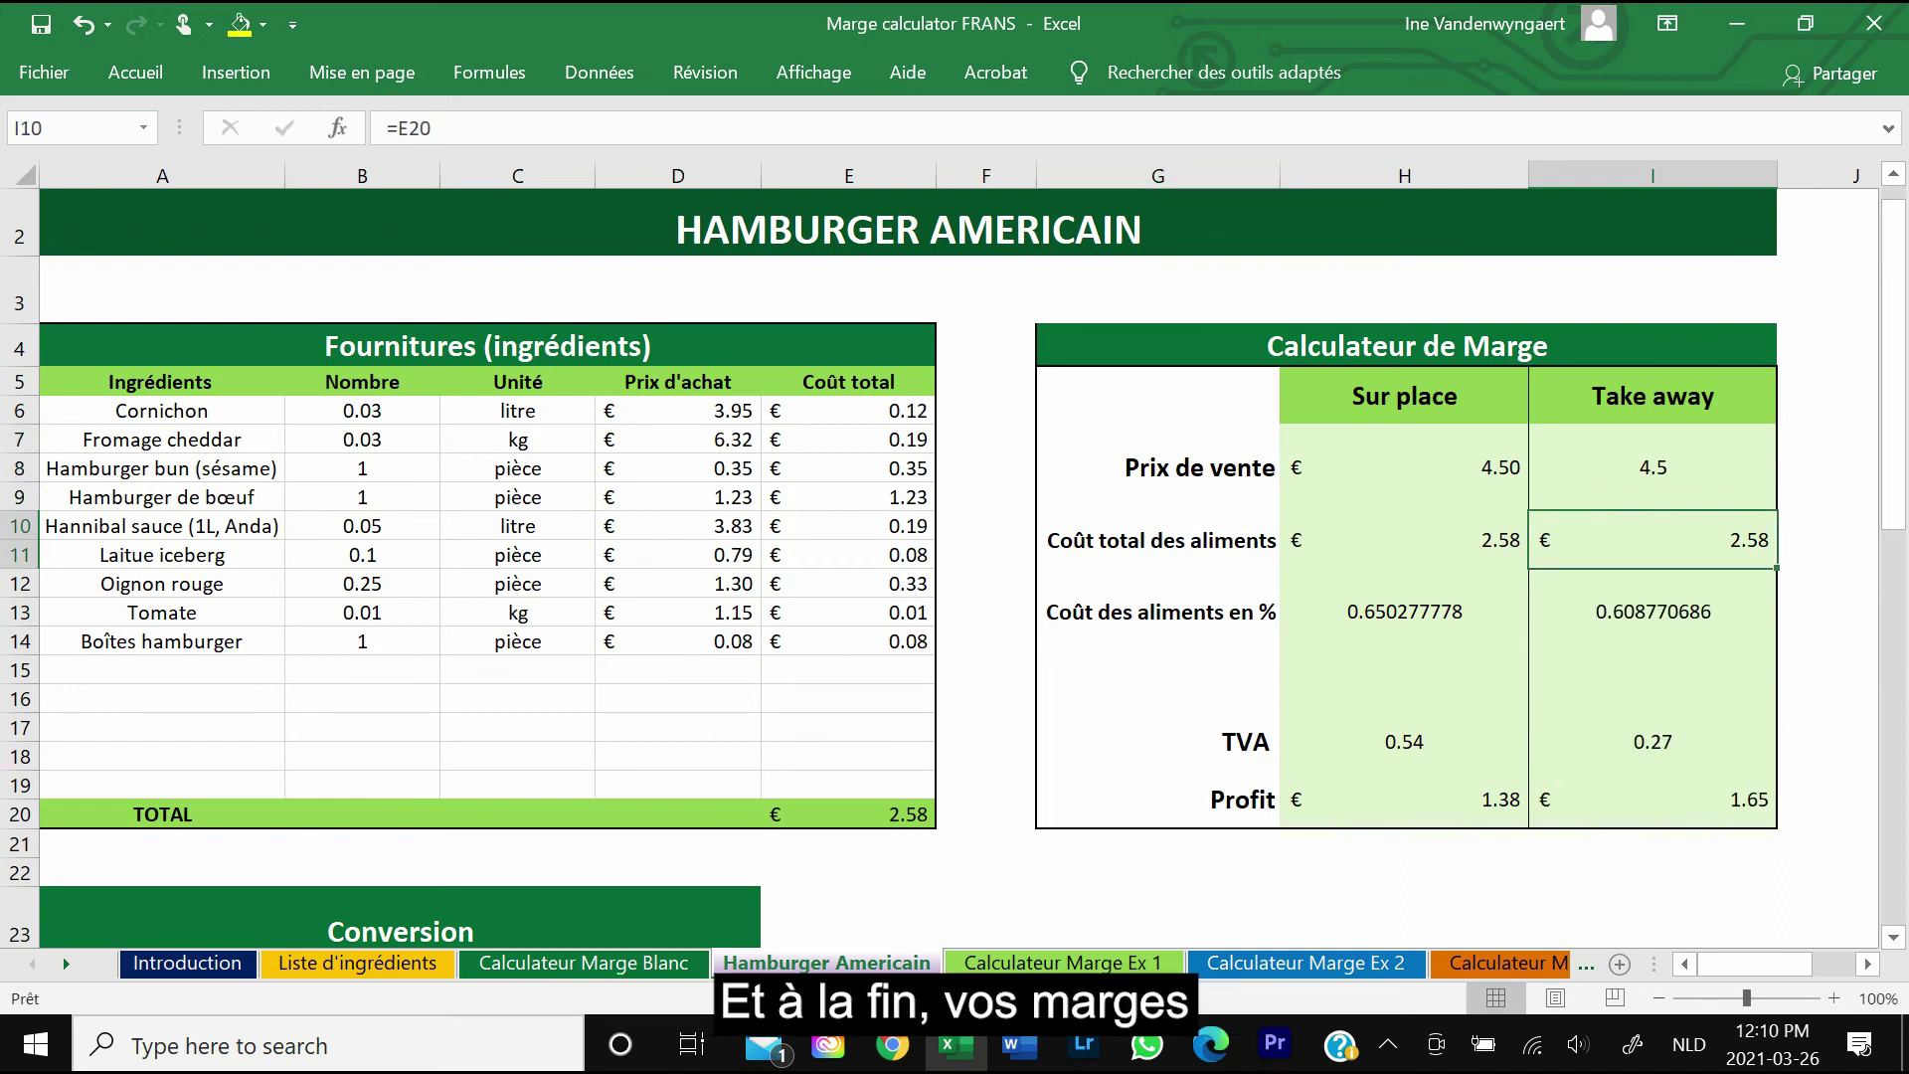
pyautogui.click(1404, 799)
pyautogui.click(1652, 799)
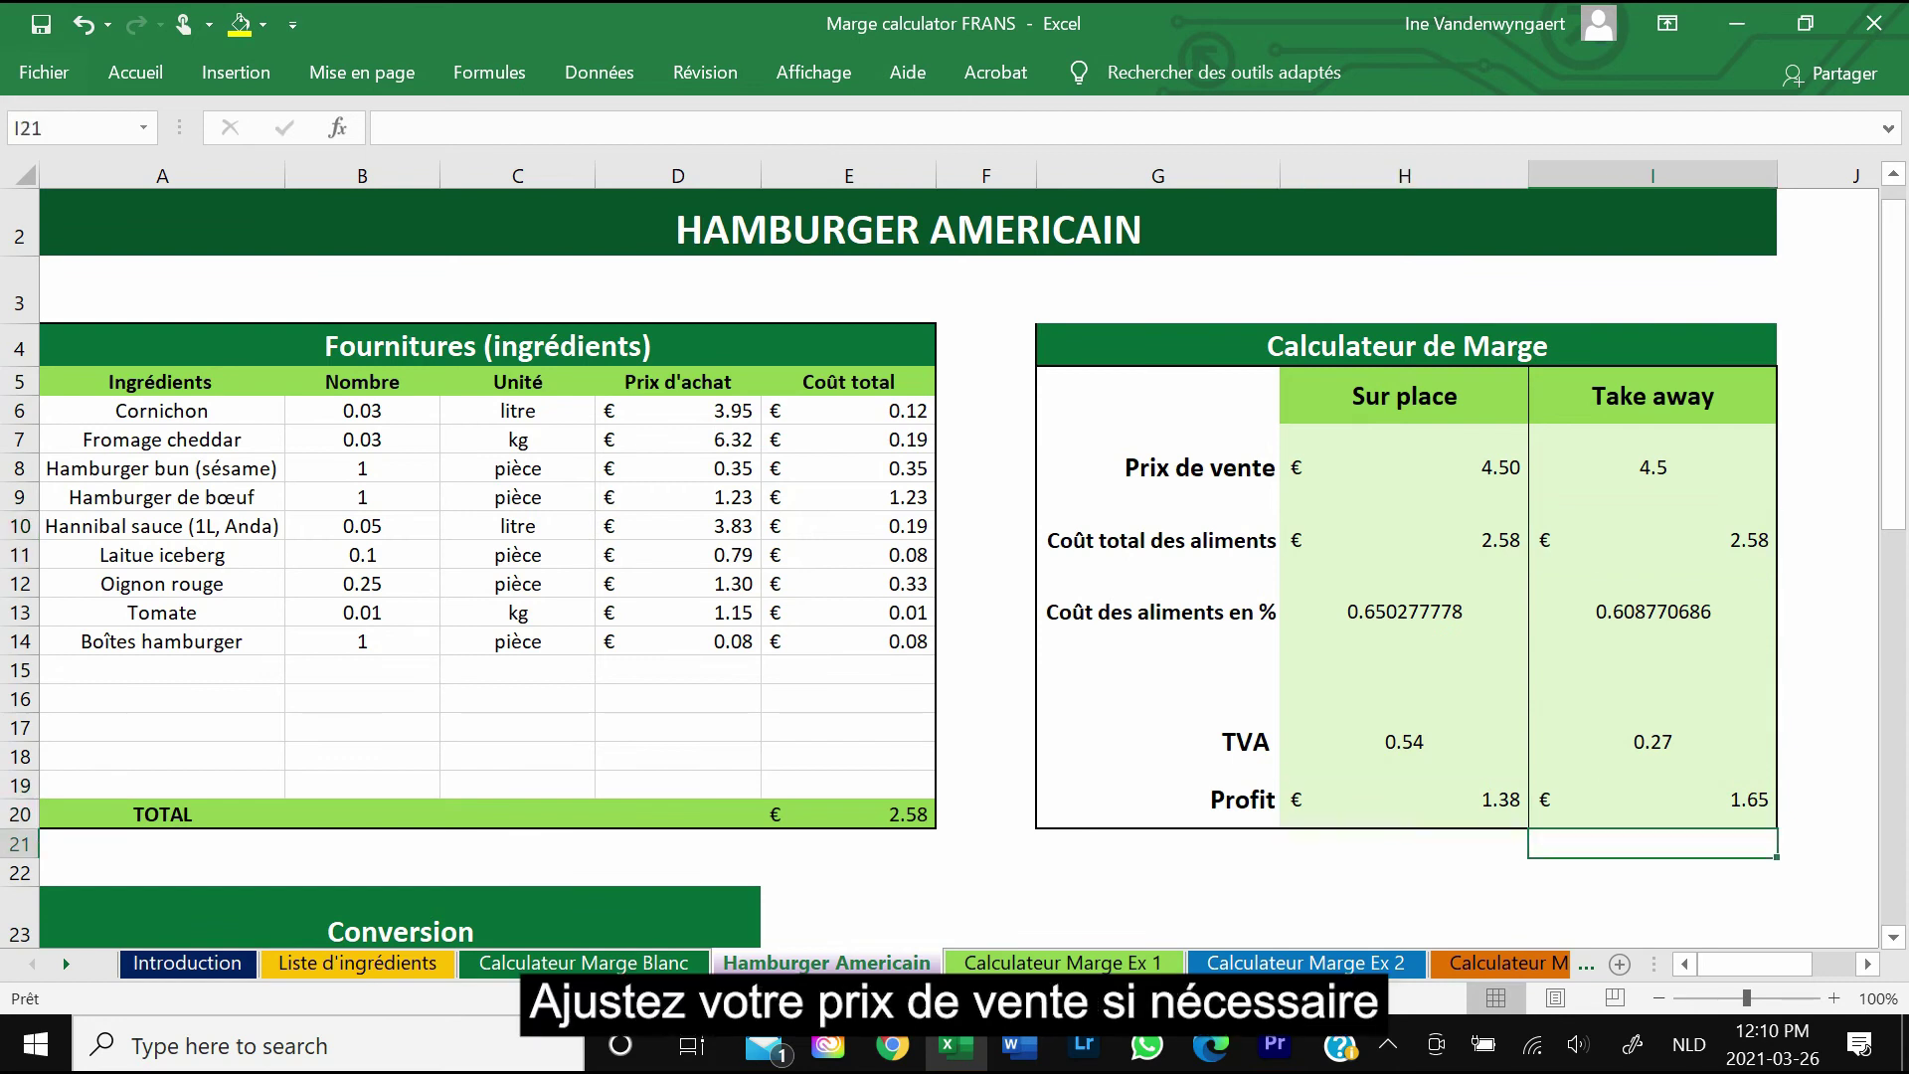
# Enter 30 gr in cell A25 of the Conversion table to convert it to kg, and check the converted quantity
pyautogui.scroll(-3, 954, 566)
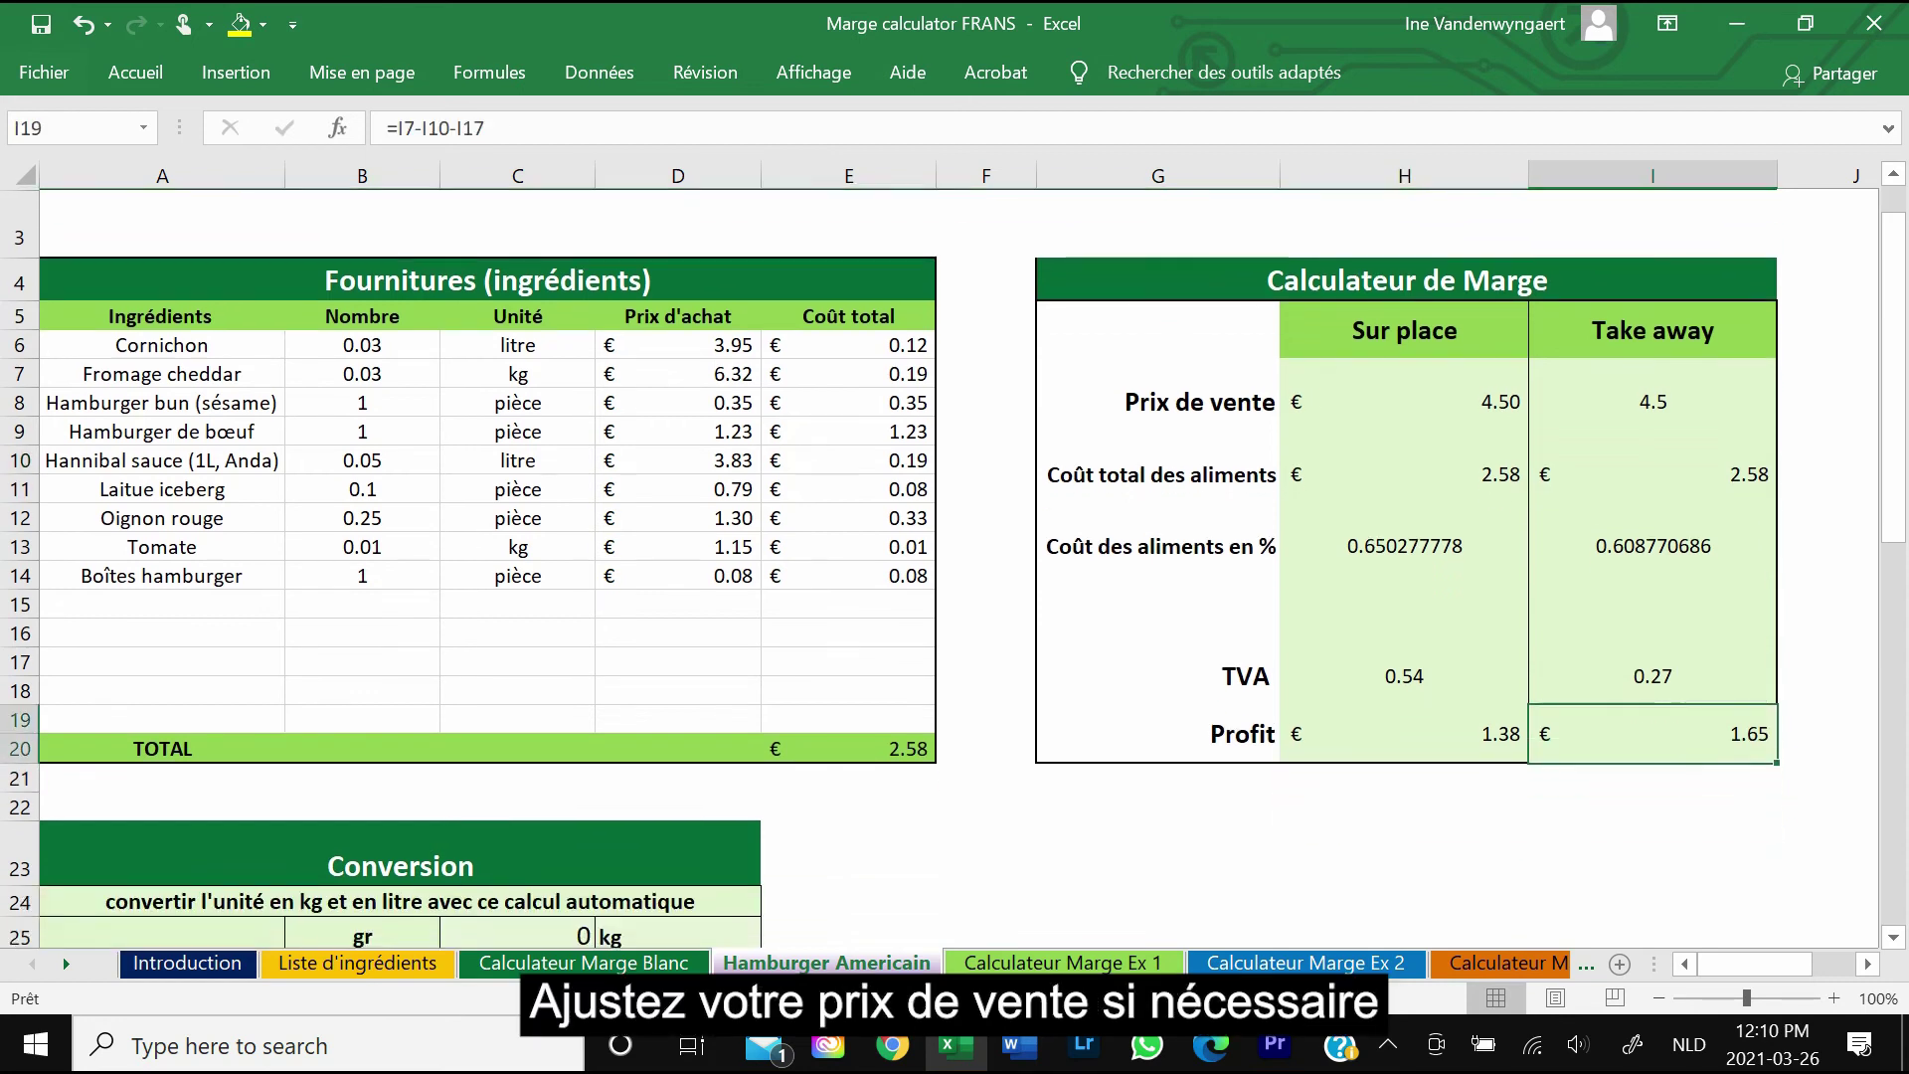
pyautogui.click(162, 709)
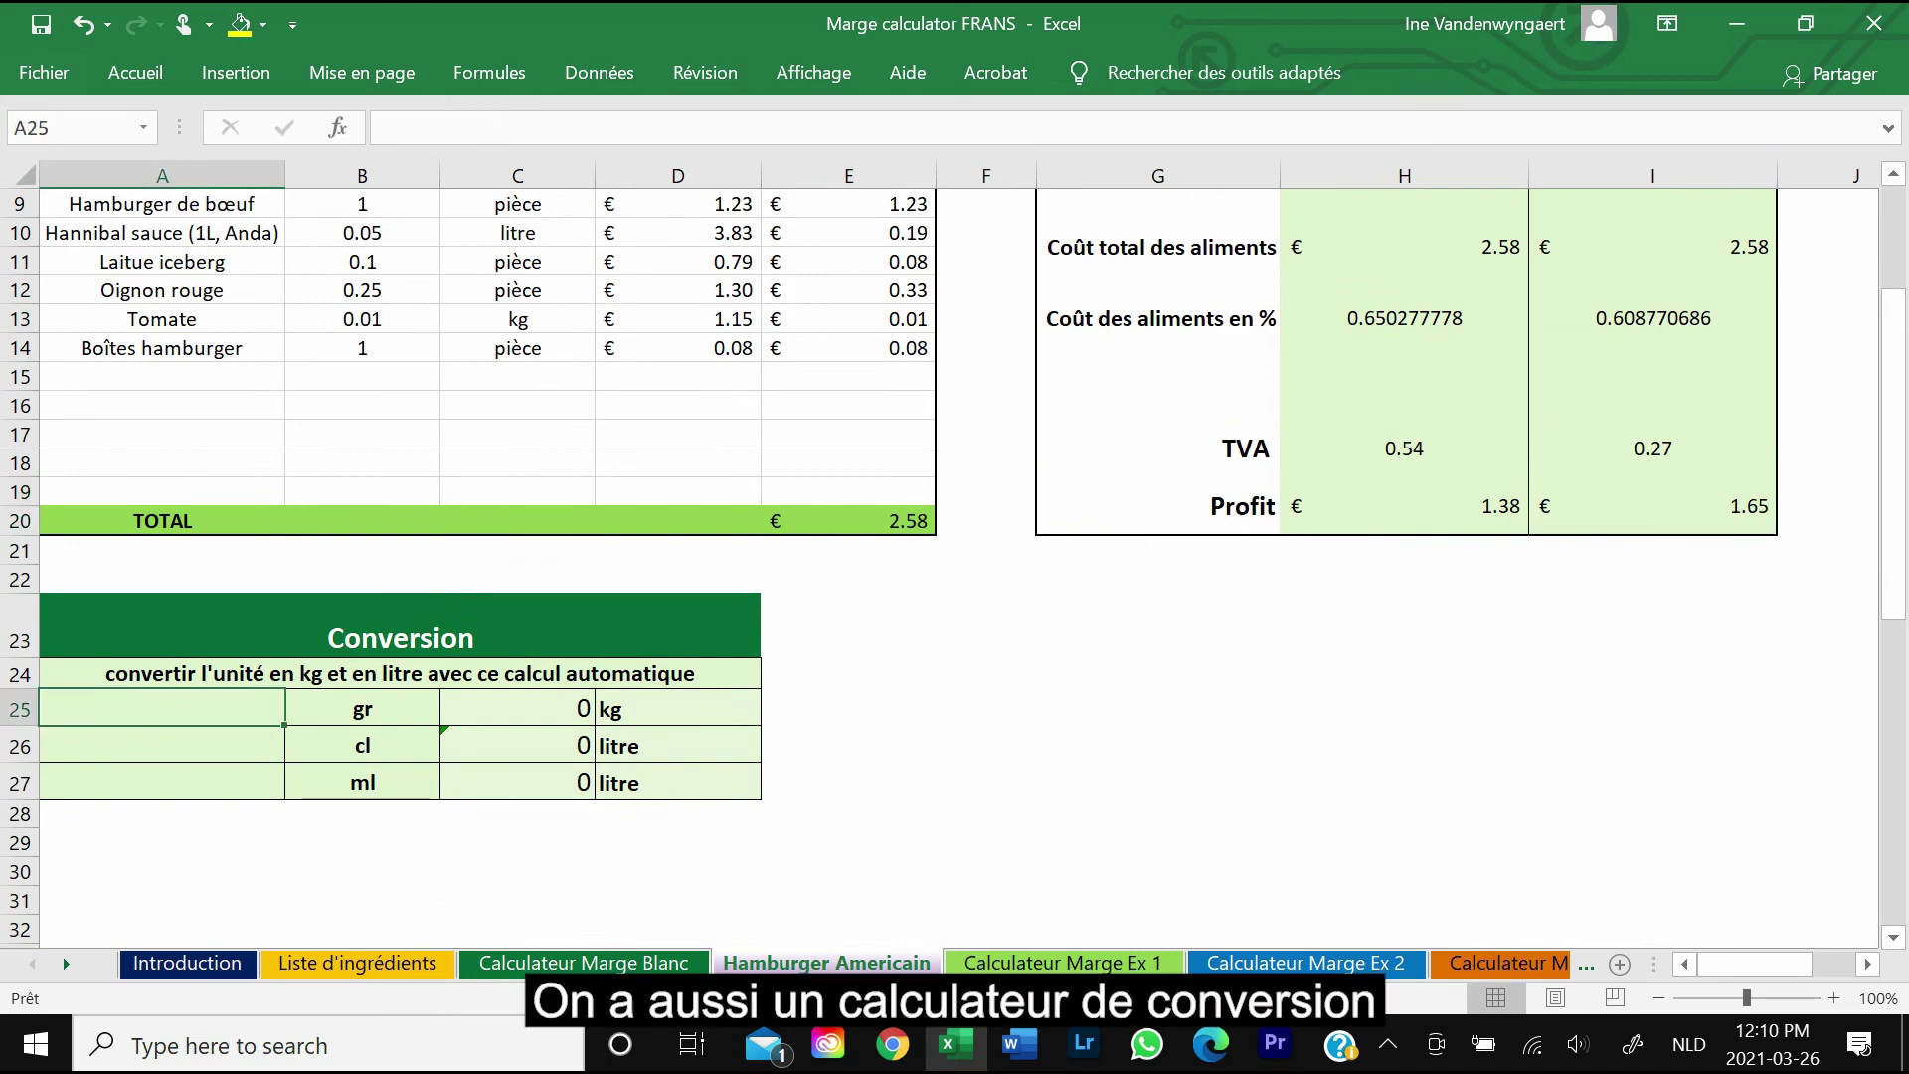
pyautogui.write('30')
pyautogui.press('Return')
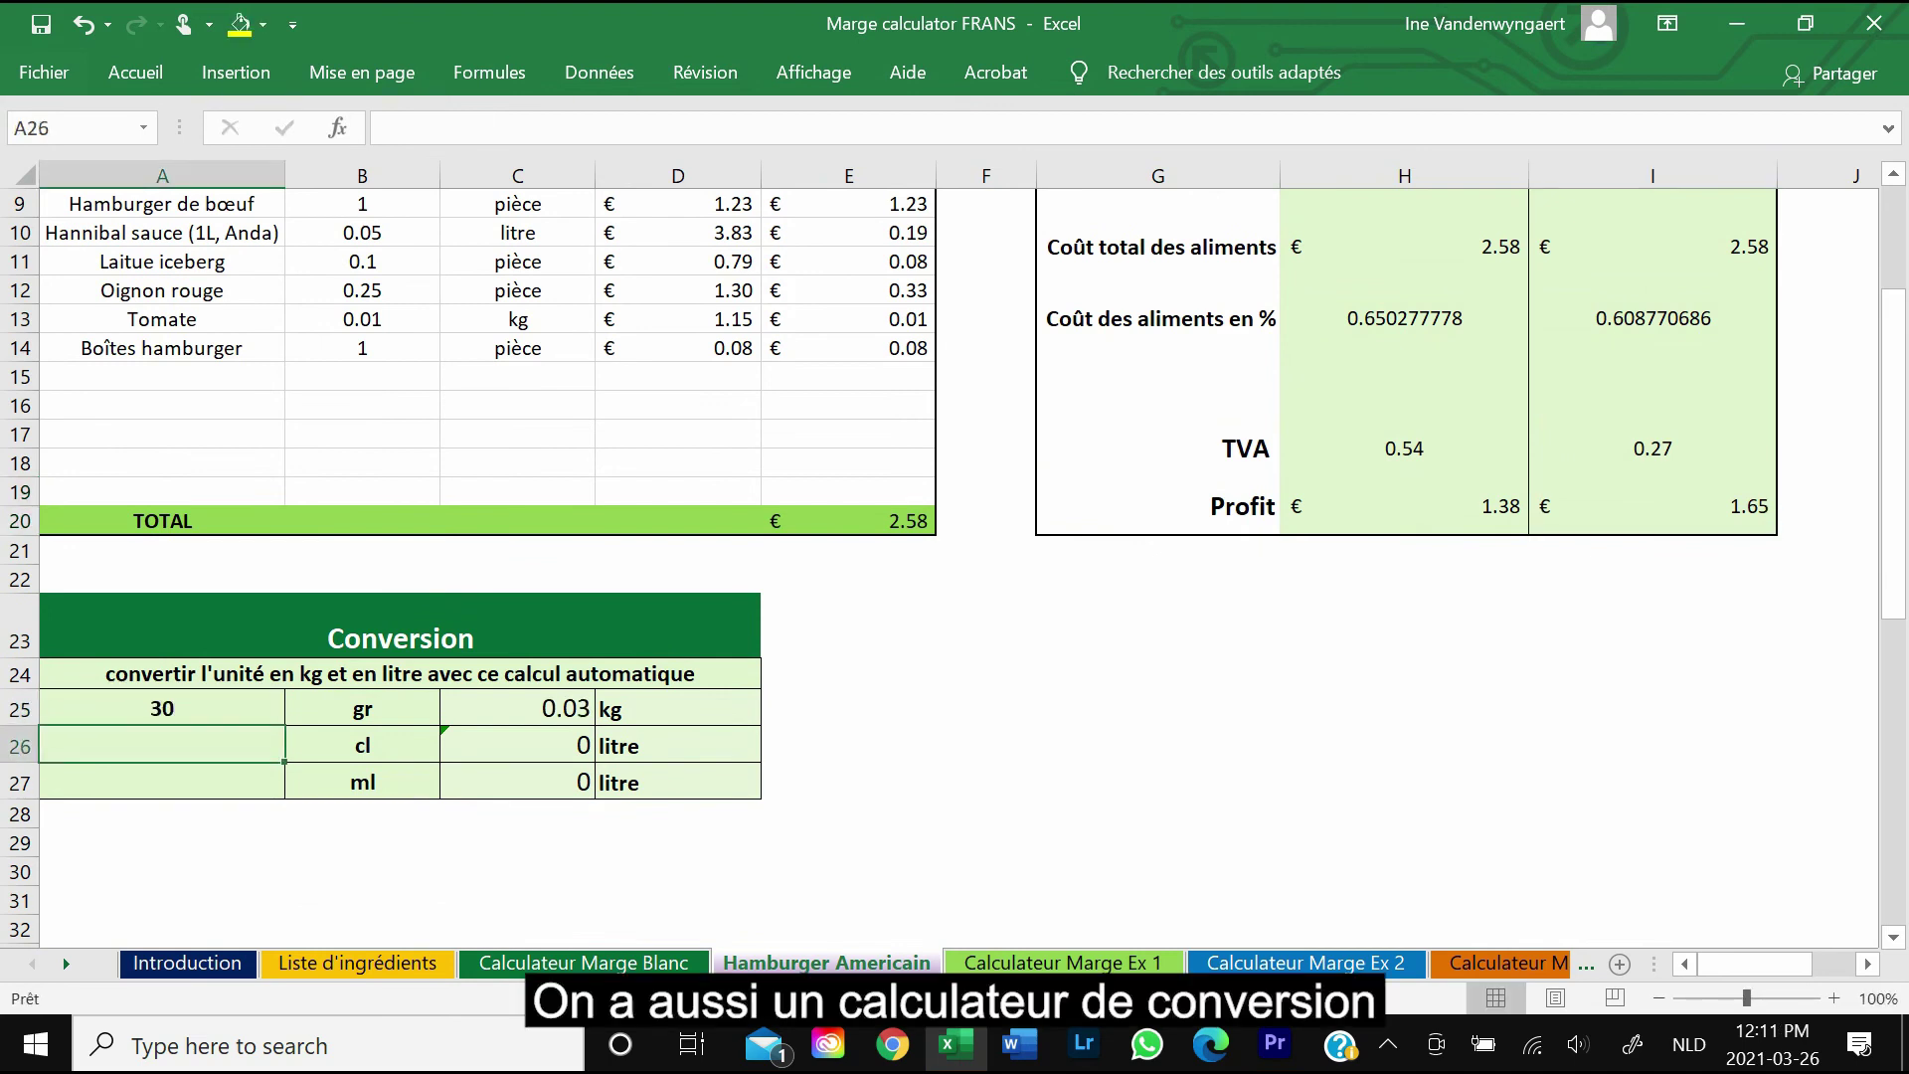
pyautogui.click(517, 708)
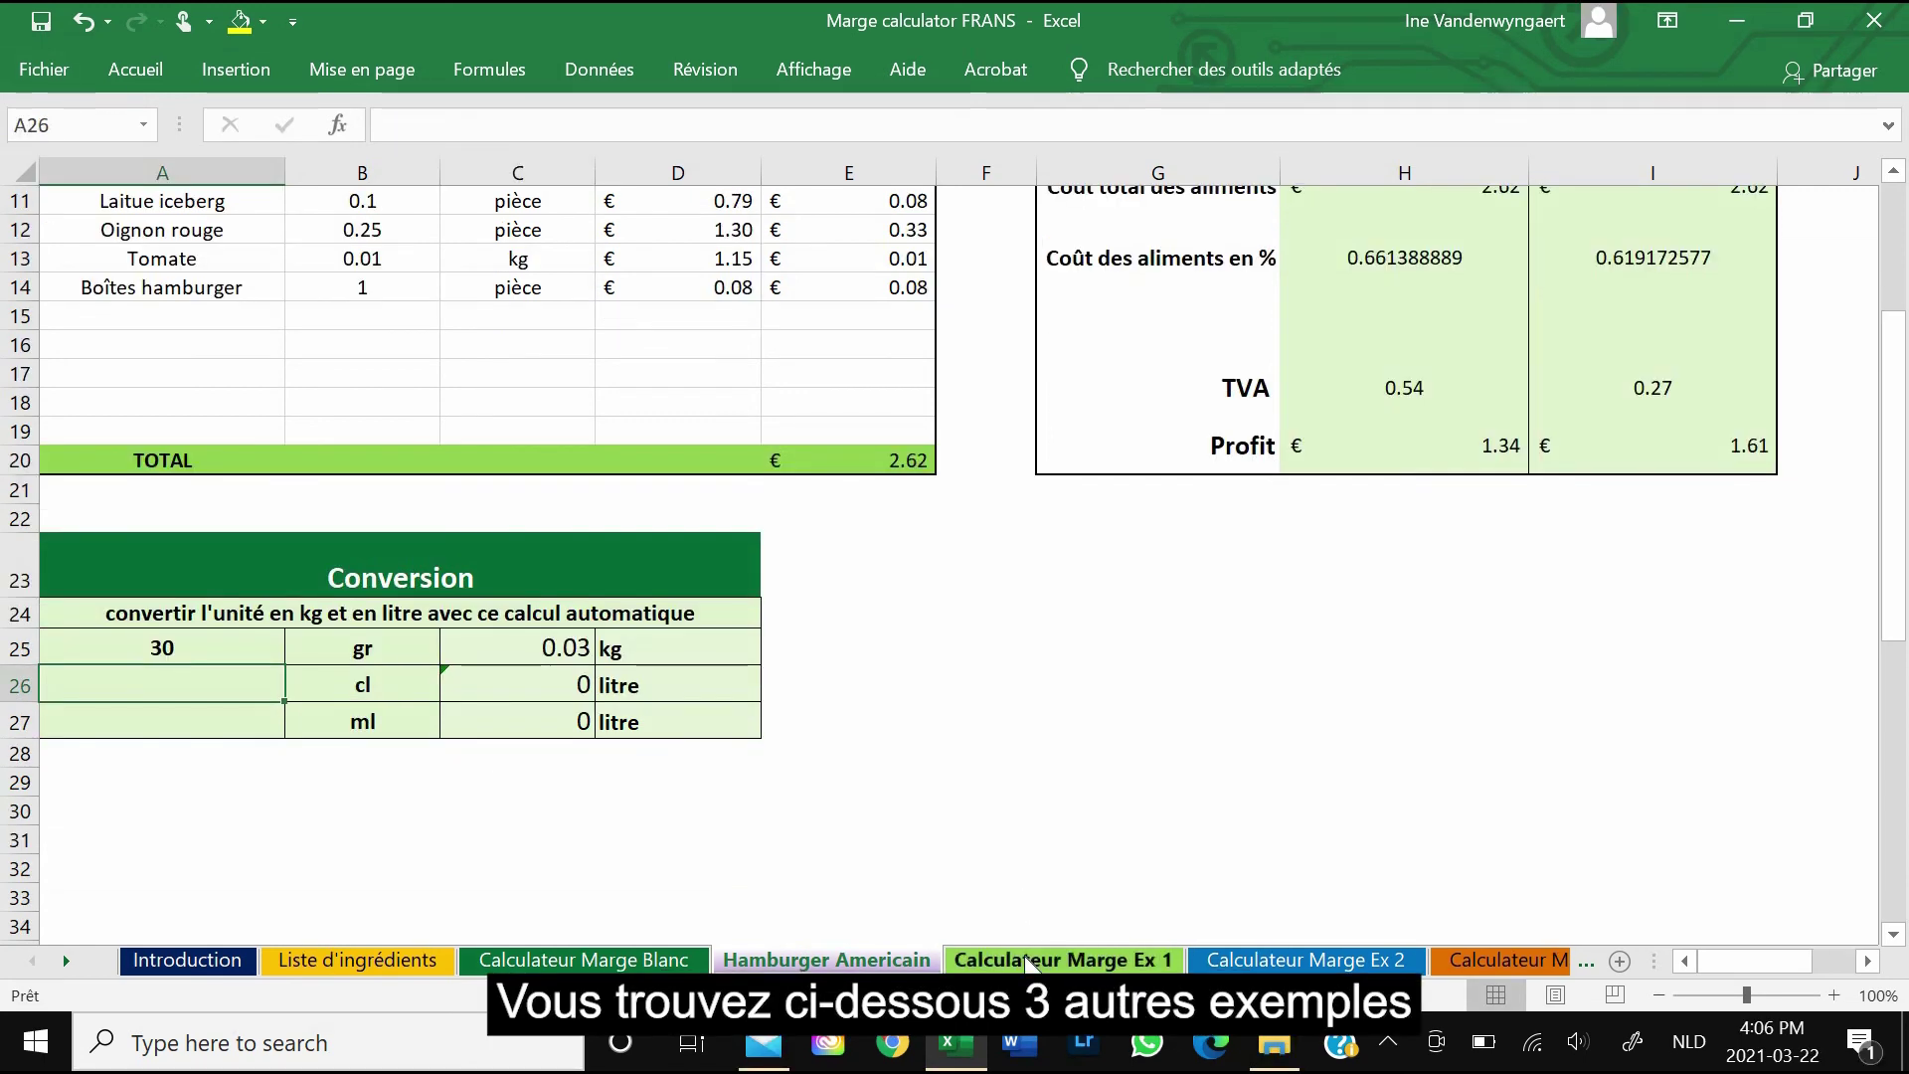
# Review the ingredient lists and margin calculations on the example sheets Calculateur Marge Ex 1, Ex 2 and Ex 3
pyautogui.click(1025, 960)
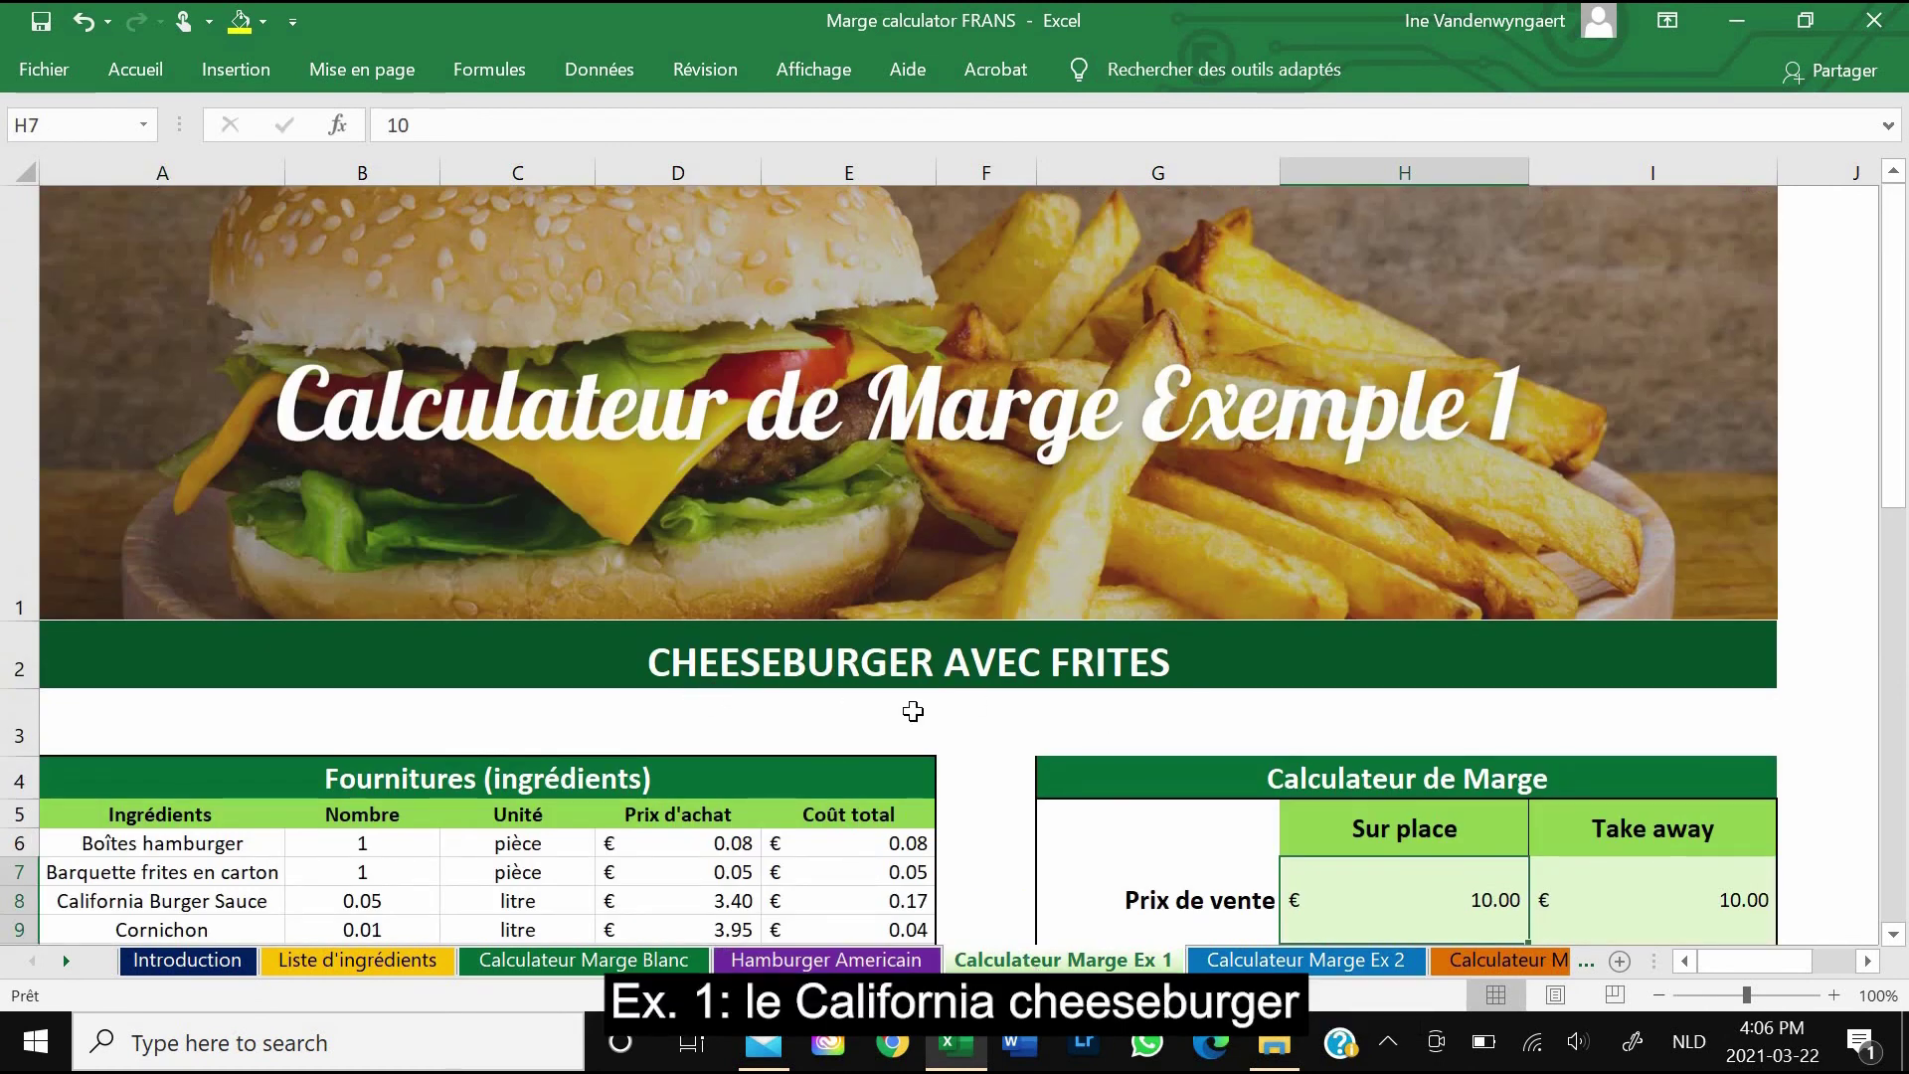
pyautogui.scroll(-1, 1087, 766)
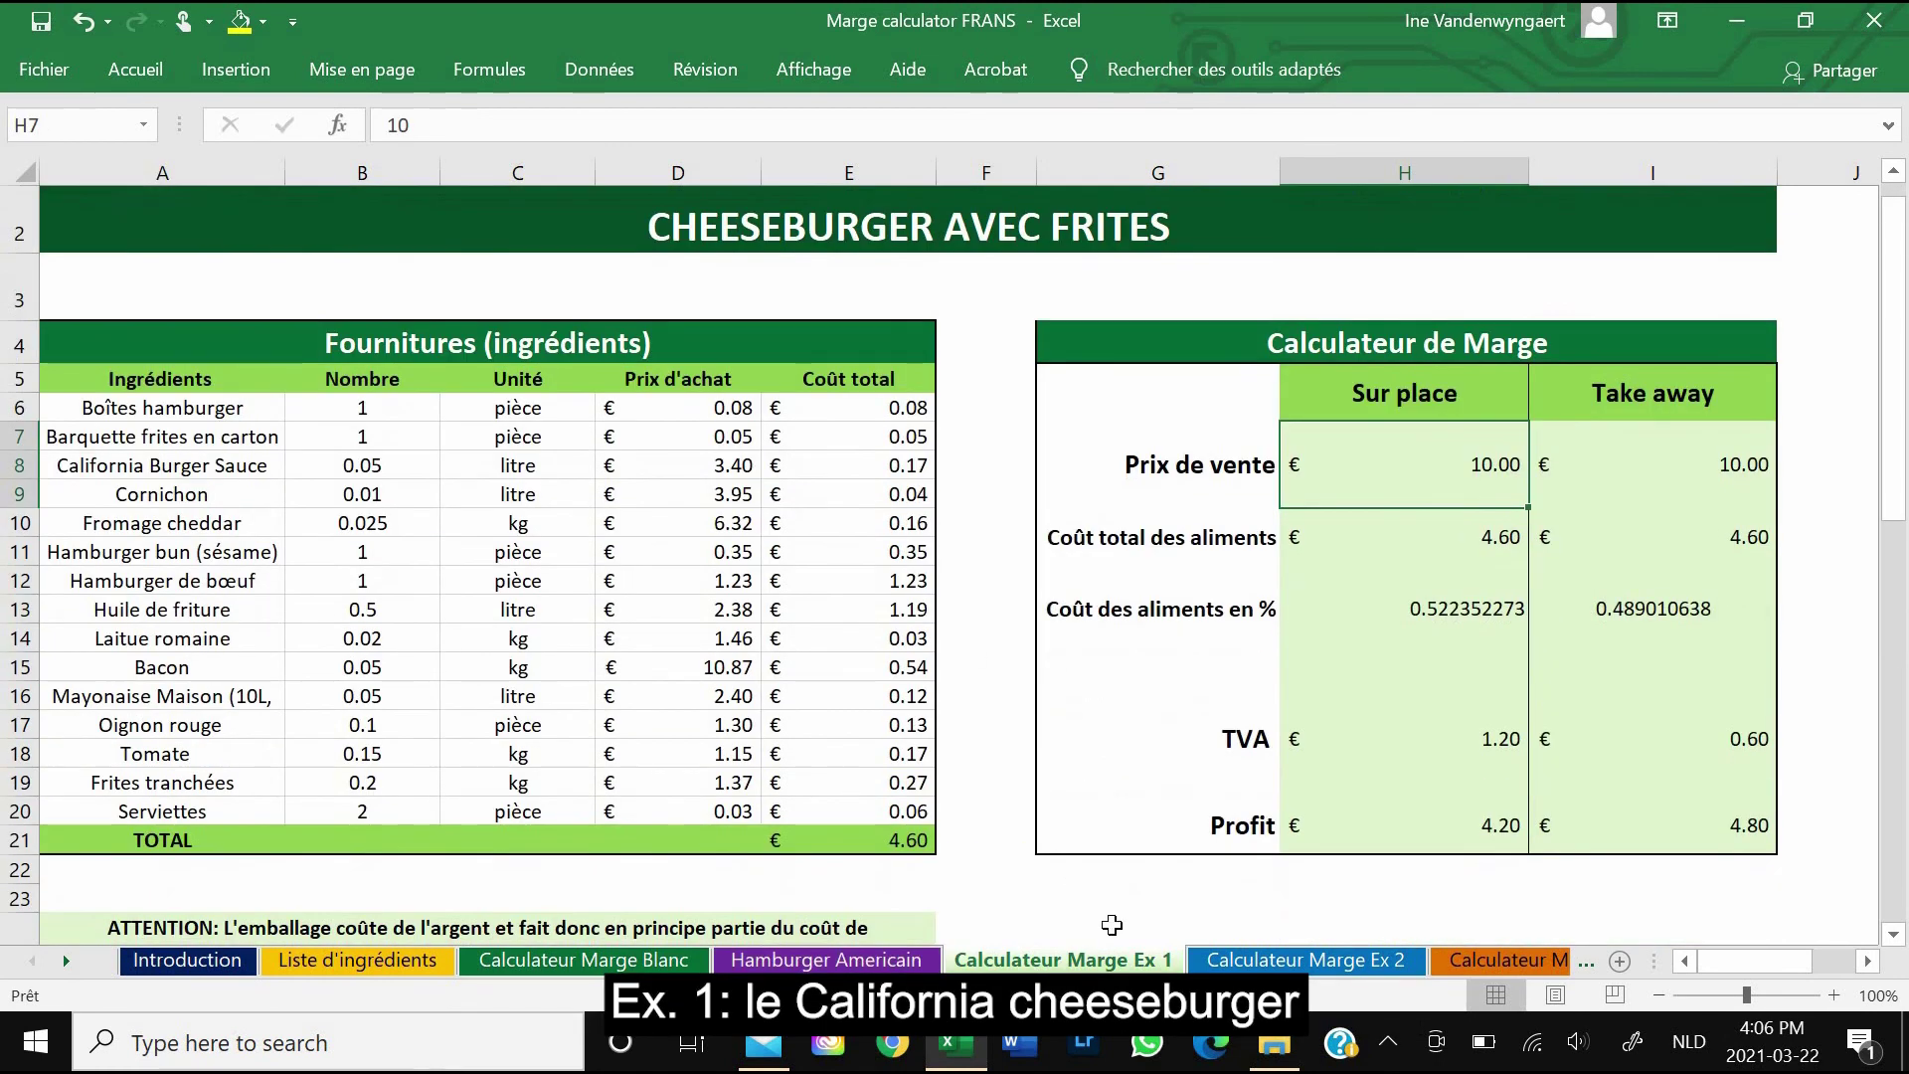
pyautogui.click(1305, 961)
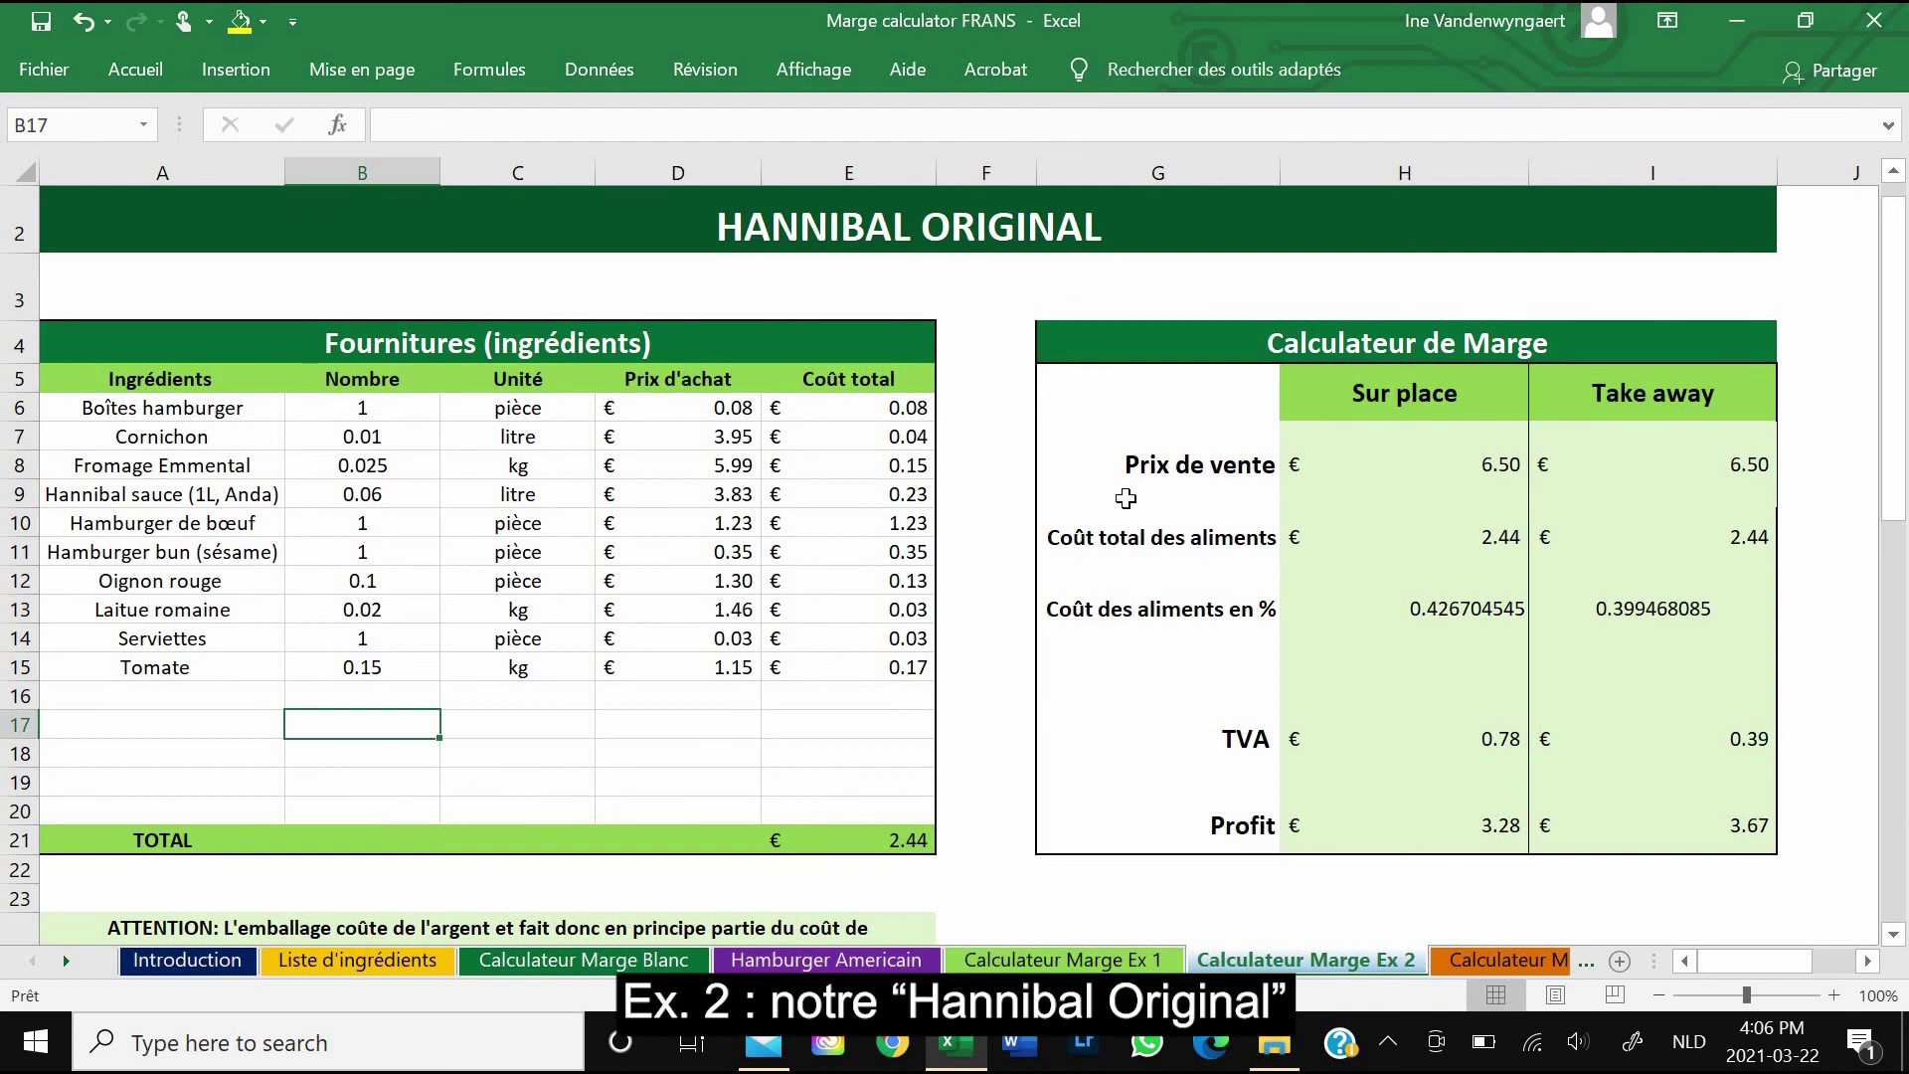
pyautogui.scroll(1, 1125, 499)
pyautogui.scroll(-1, 1126, 498)
pyautogui.click(1483, 961)
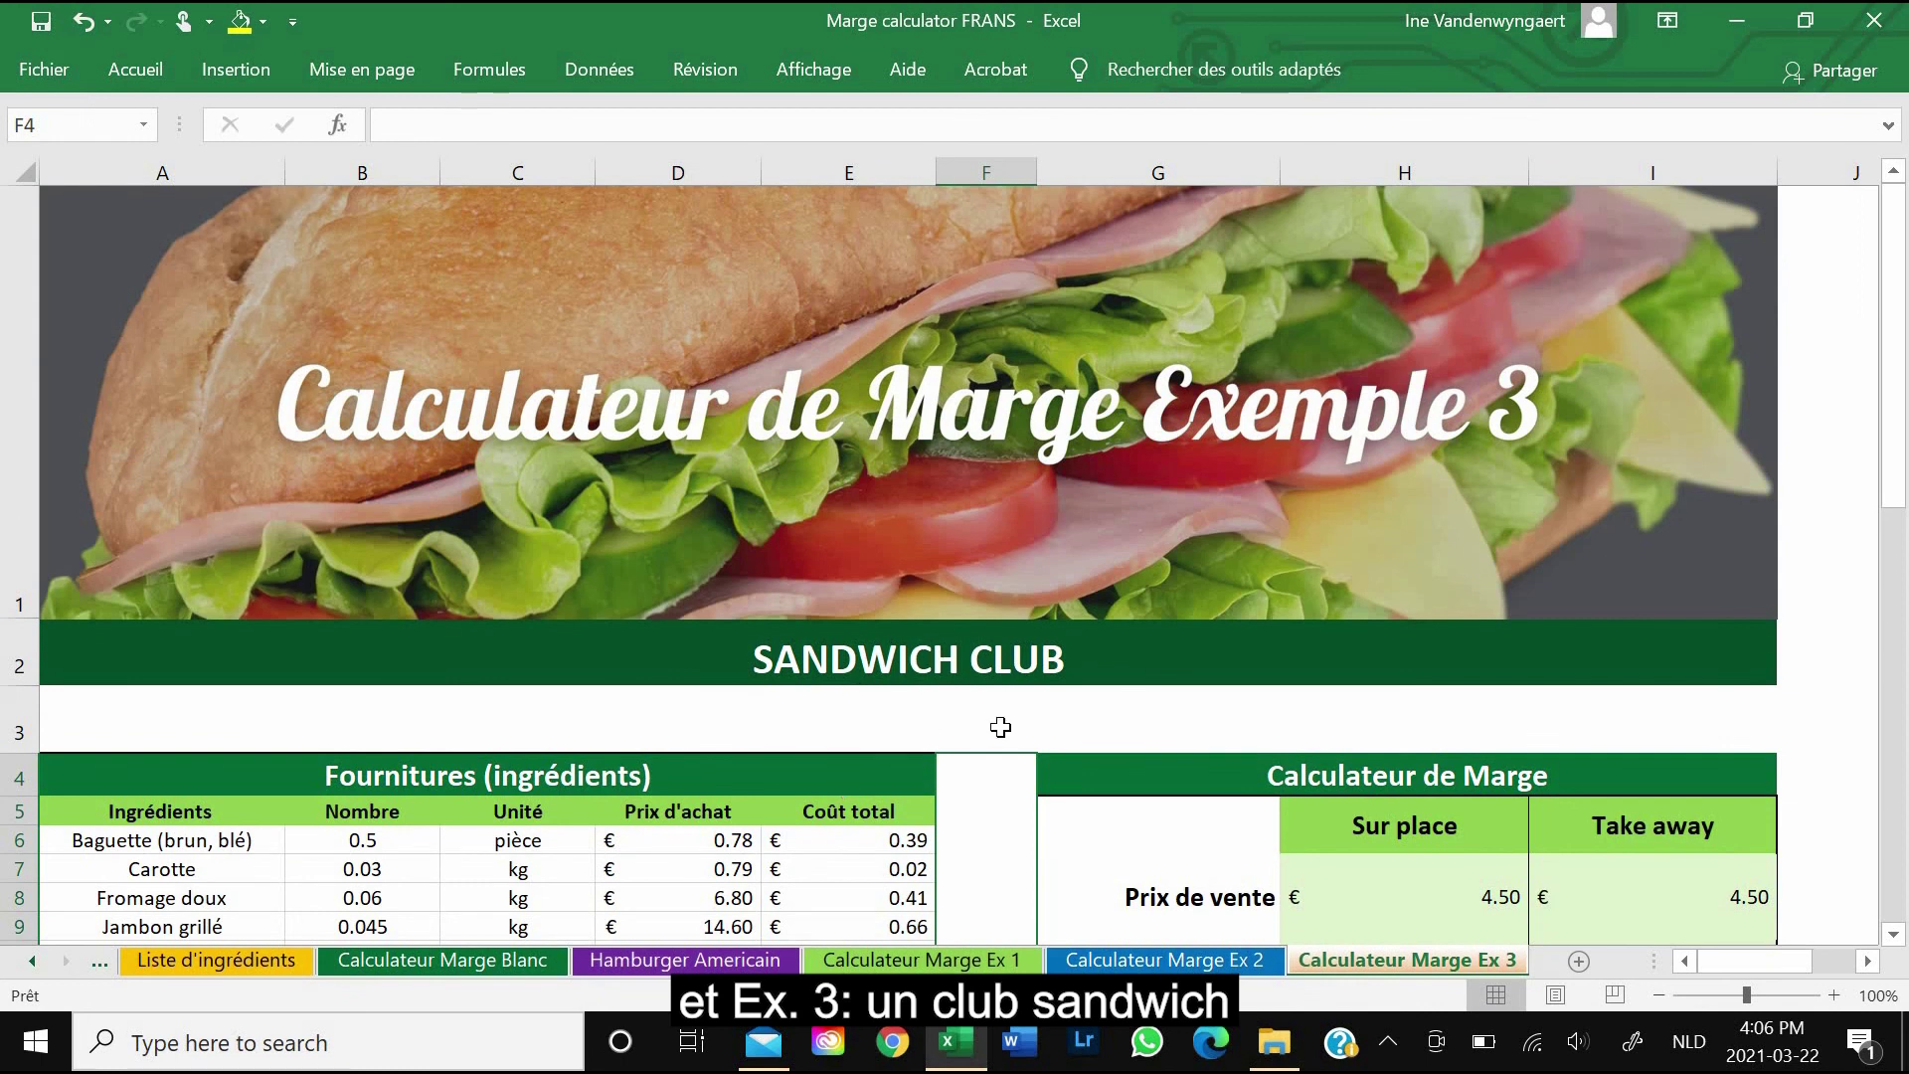
pyautogui.scroll(-2, 1000, 727)
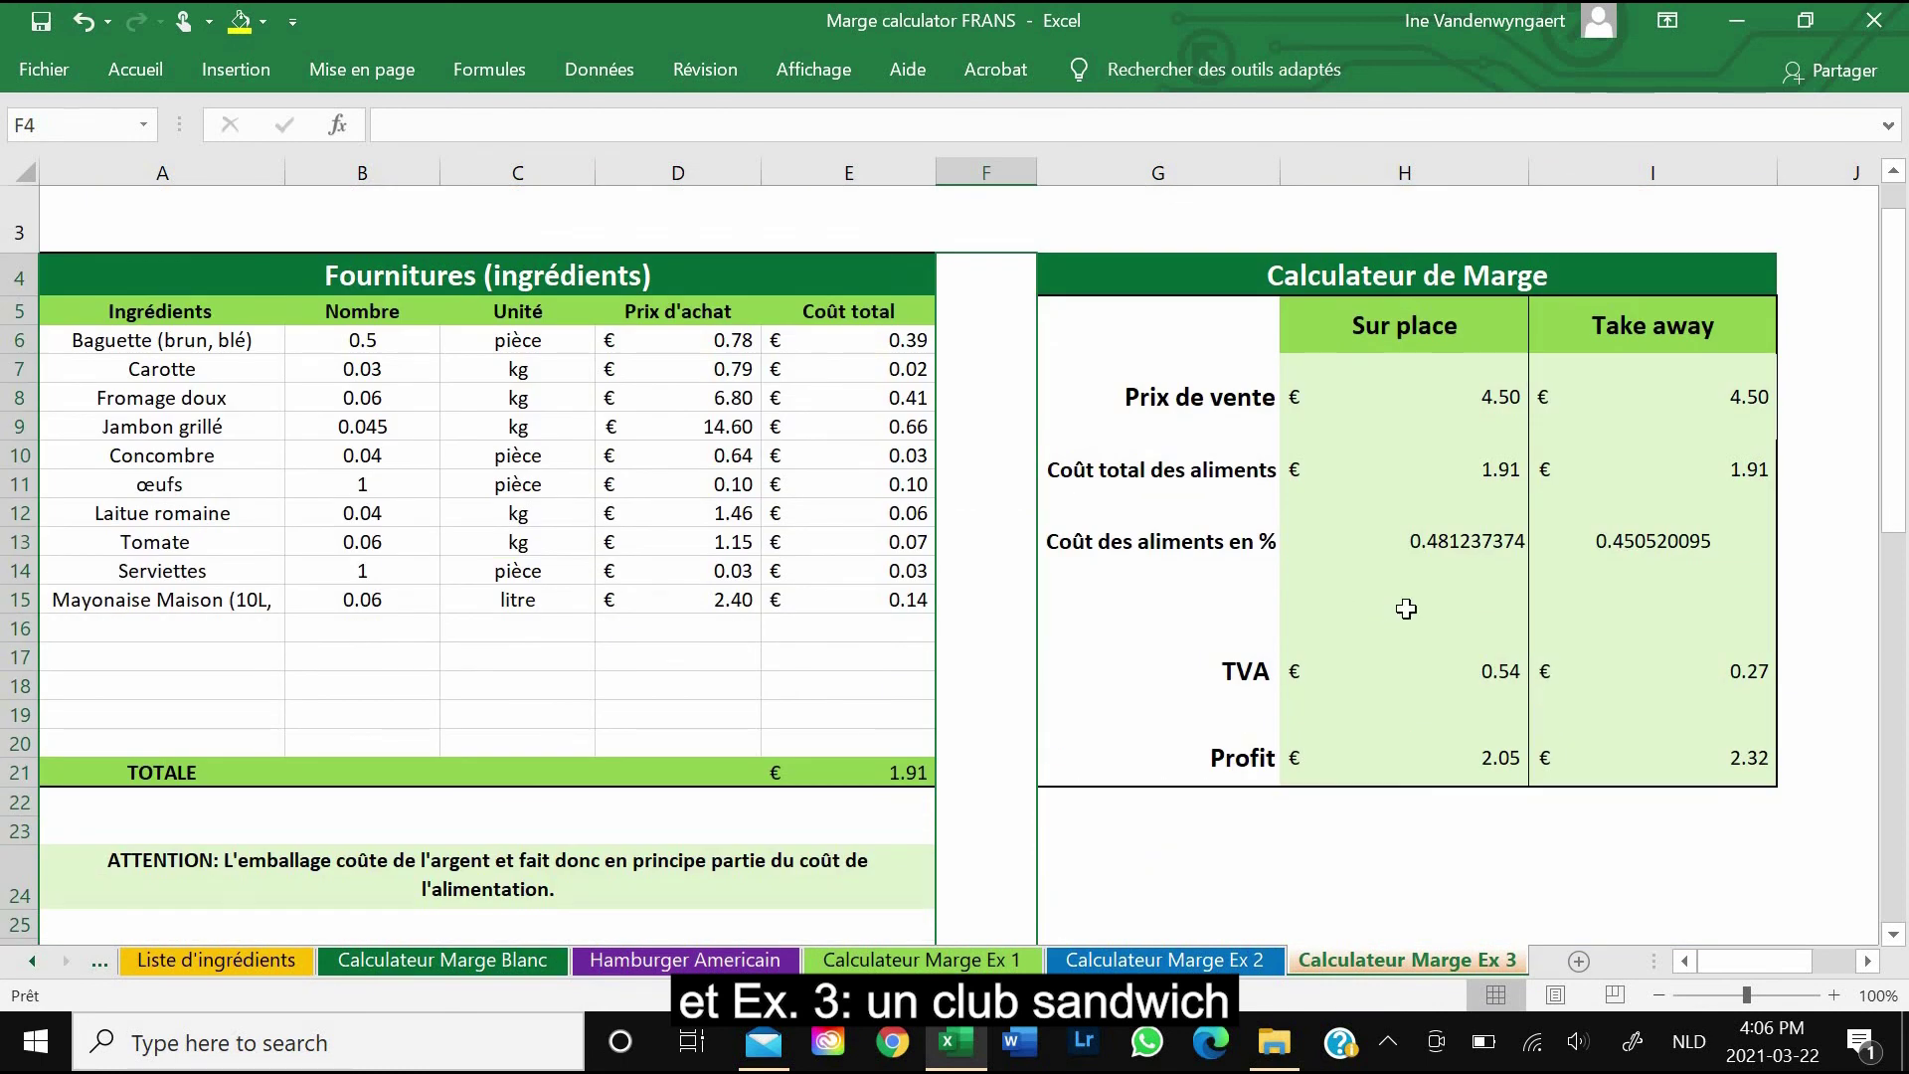